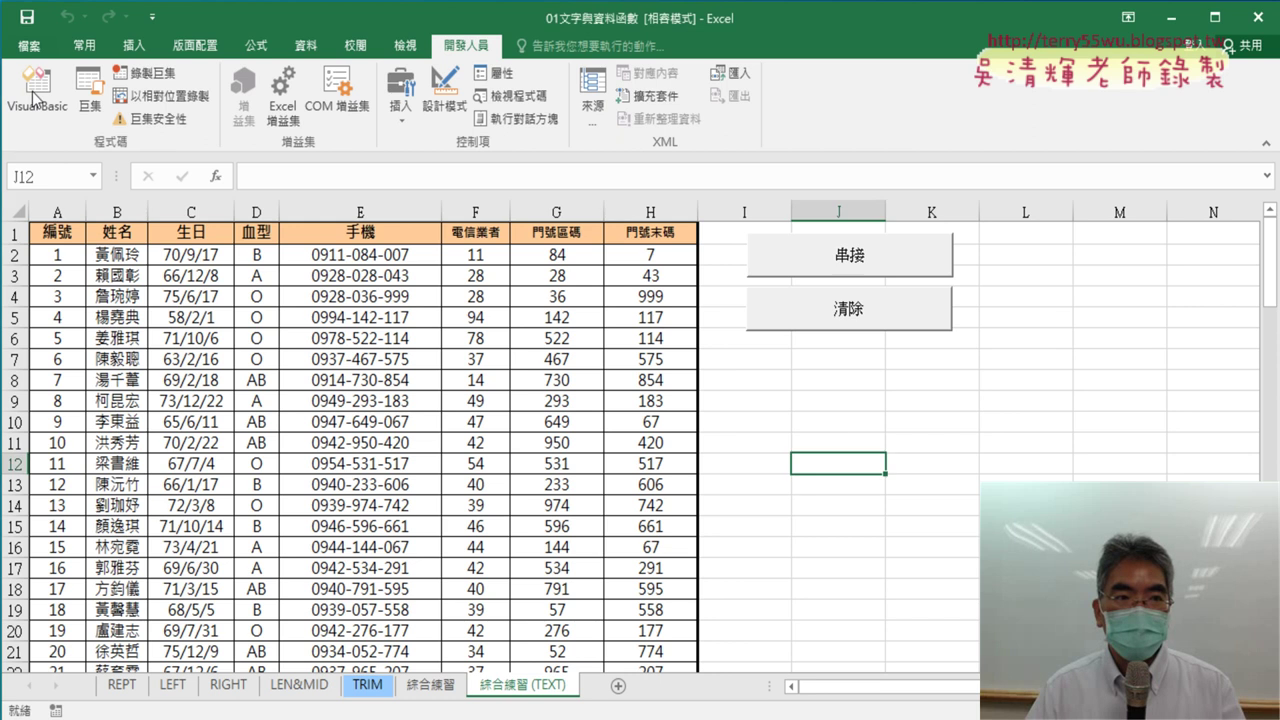
- Open the VBA editor and review the 串接 and 清除 macro code in Module1
left_click(32, 112)
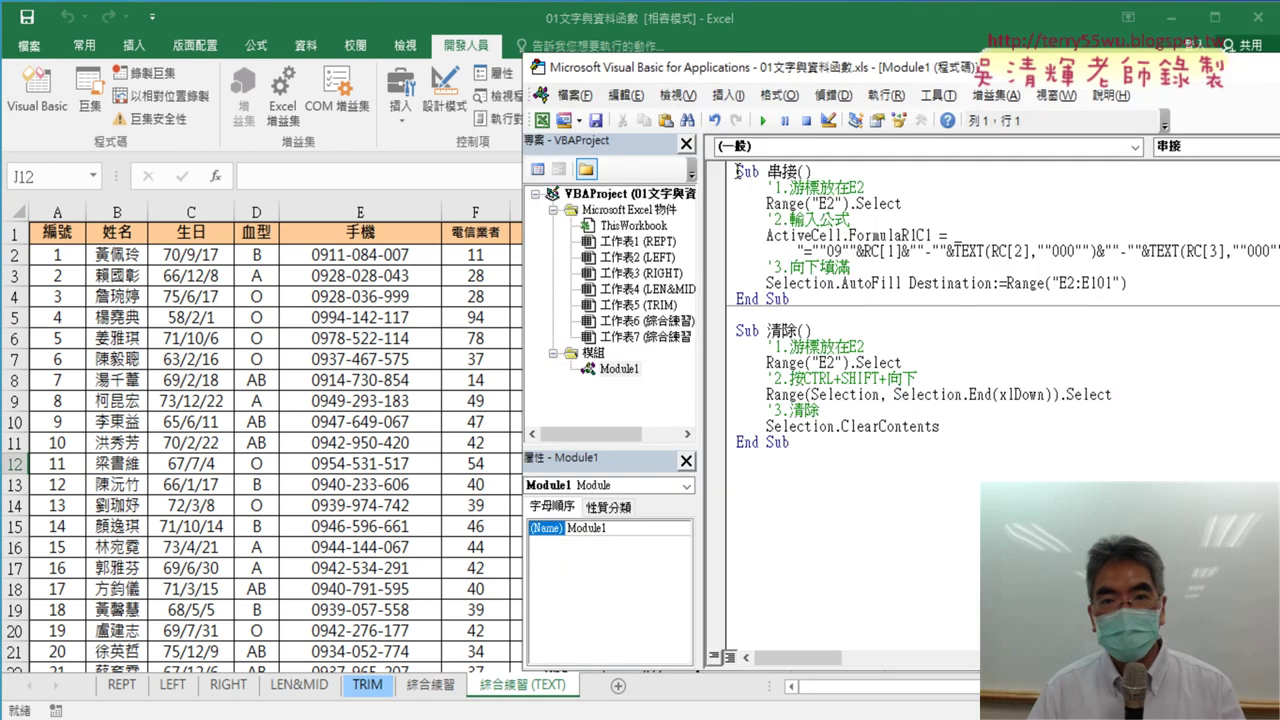
left_click_drag(736, 172, 815, 172)
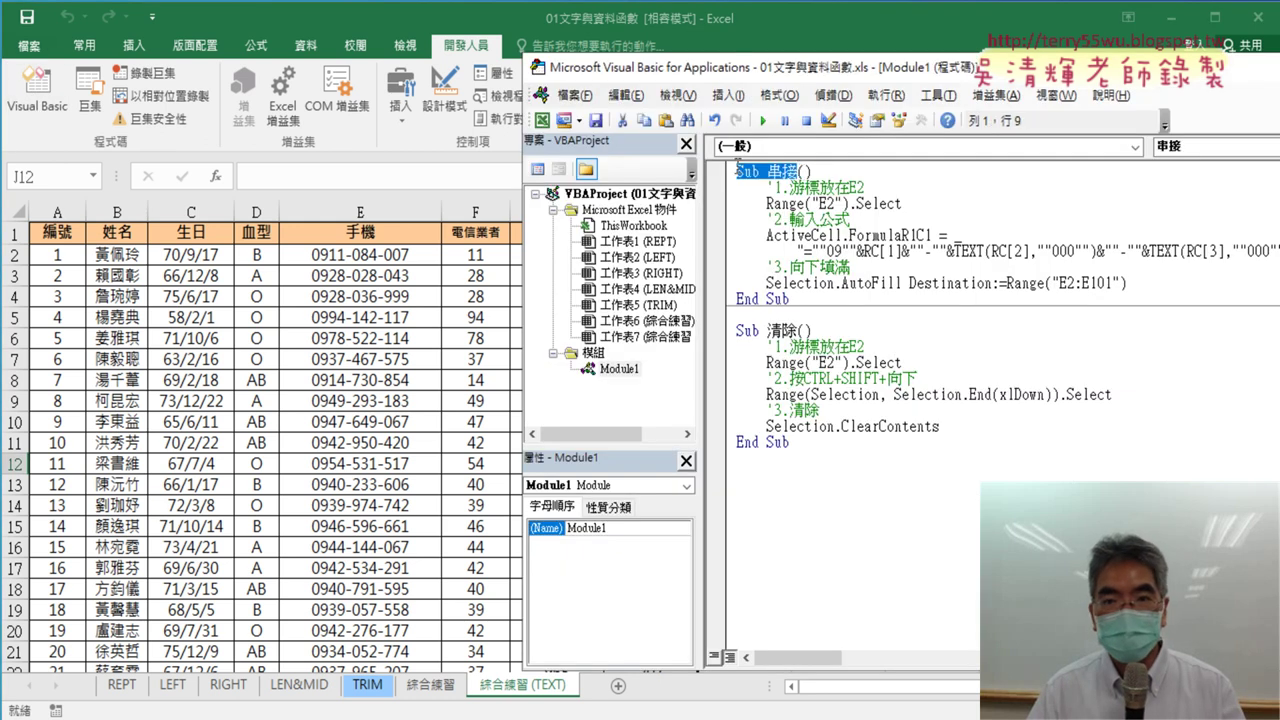
left_click_drag(738, 298, 775, 299)
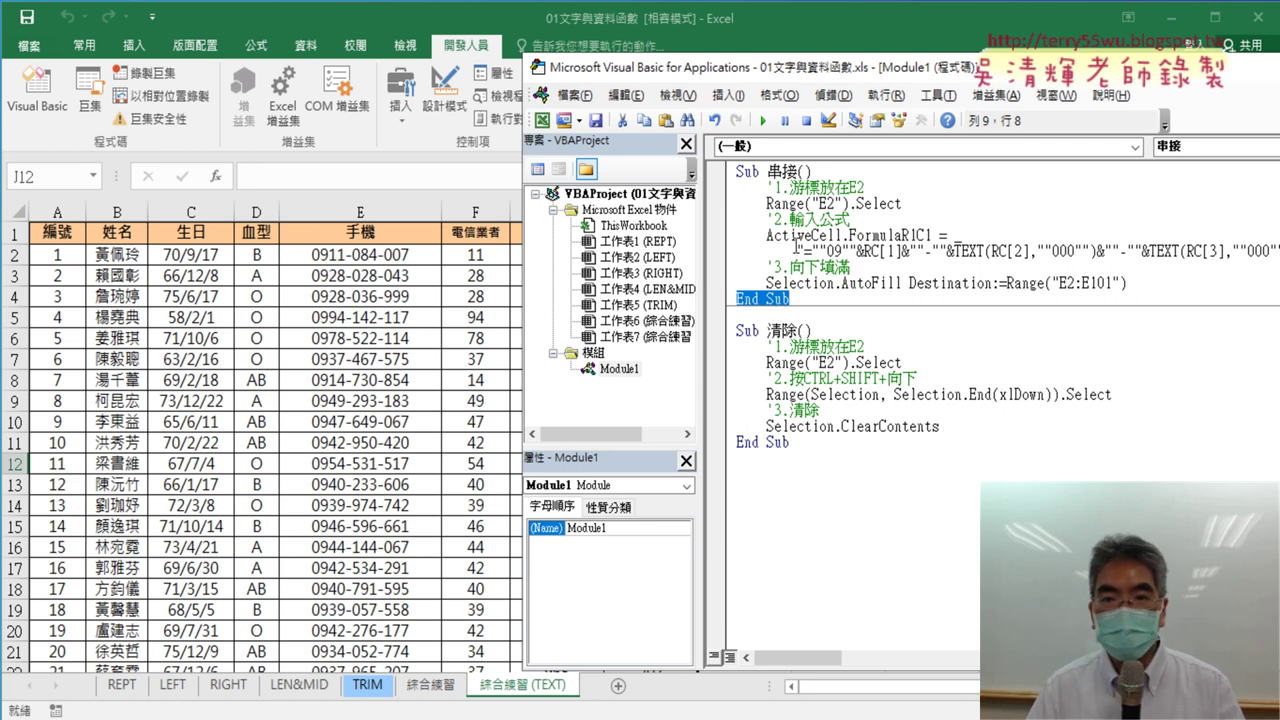
left_click(767, 172)
left_click(771, 331)
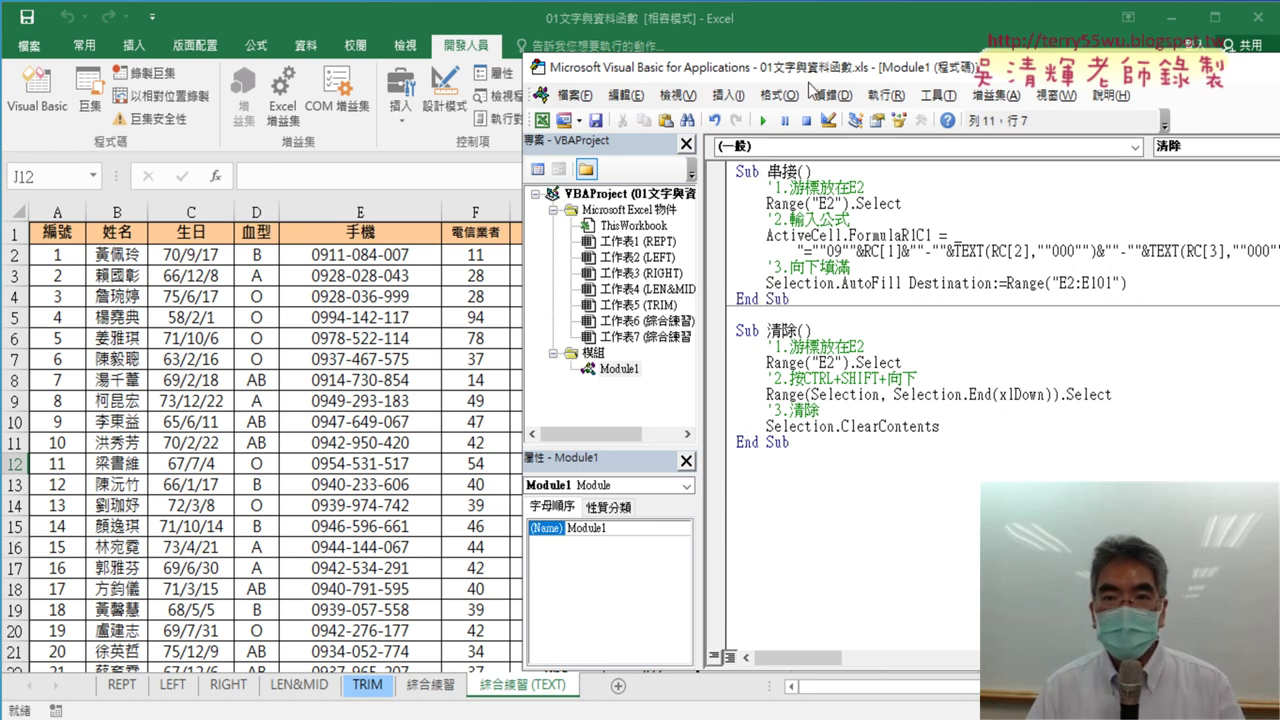
- Move and narrow the VBA window to reveal the sheet's 串接 and 清除 buttons, then return to the worksheet
left_click_drag(815, 77, 395, 72)
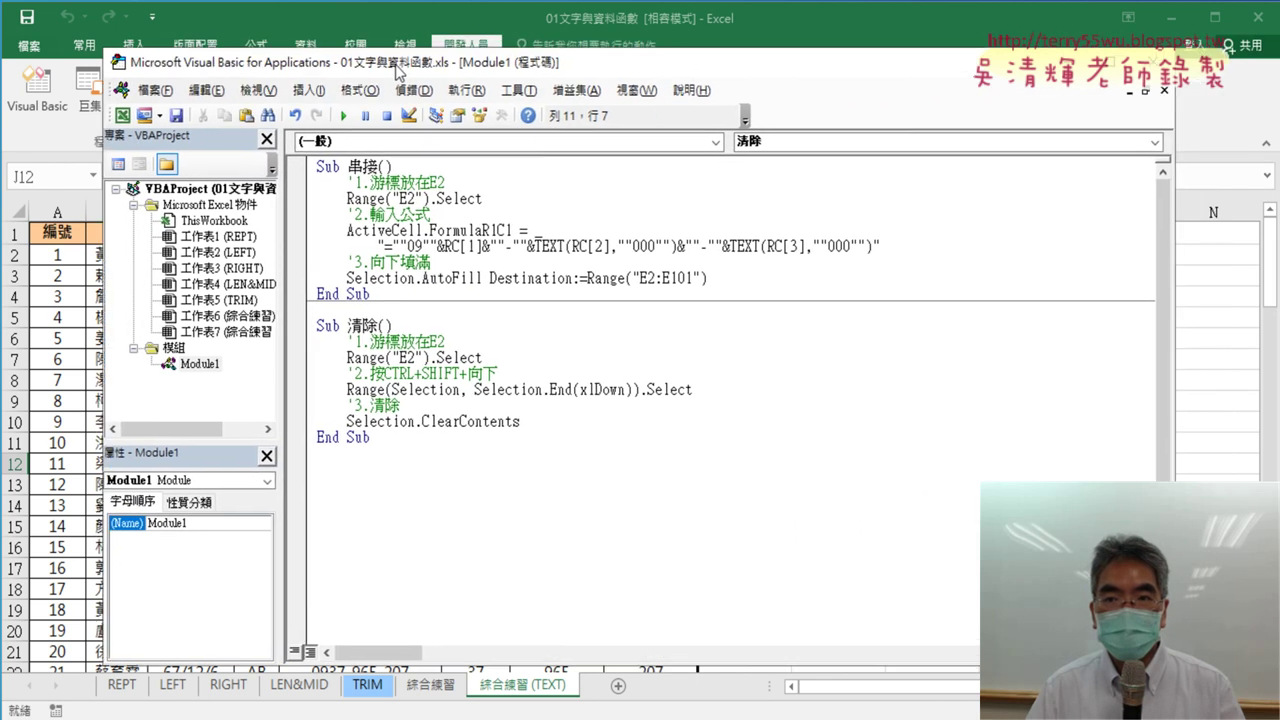
left_click_drag(1175, 352, 741, 357)
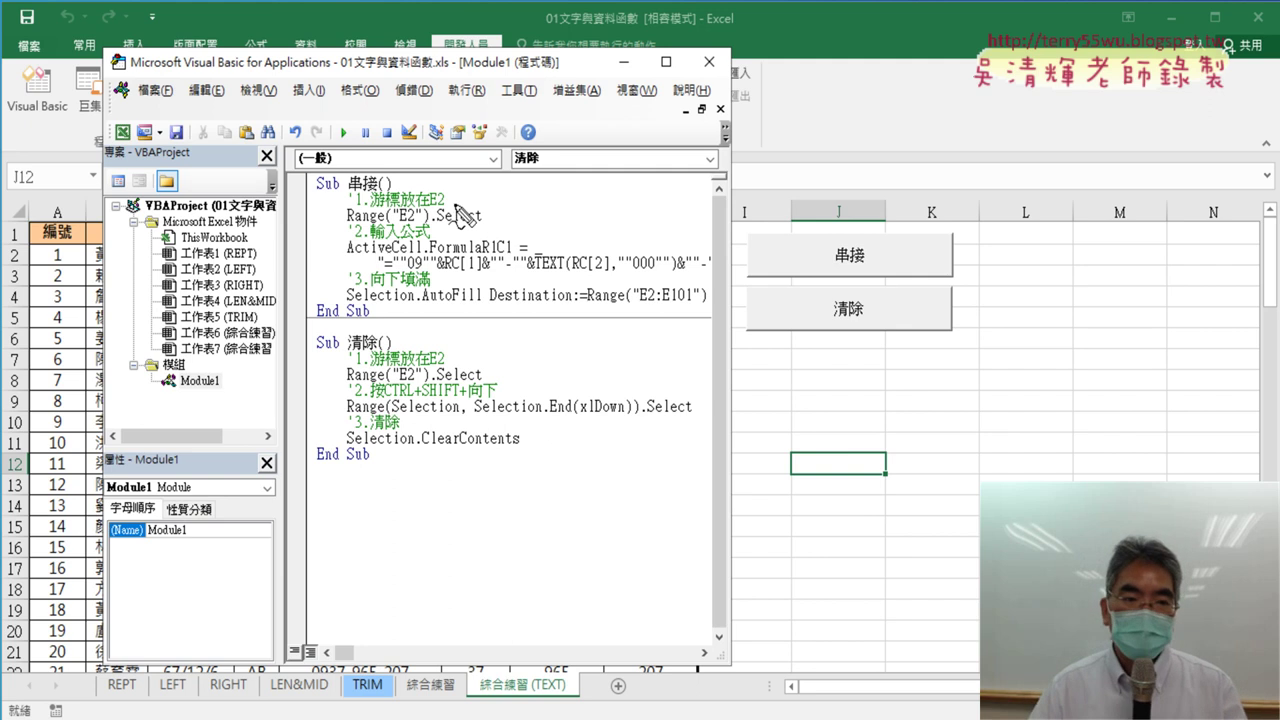
left_click_drag(231, 380, 214, 394)
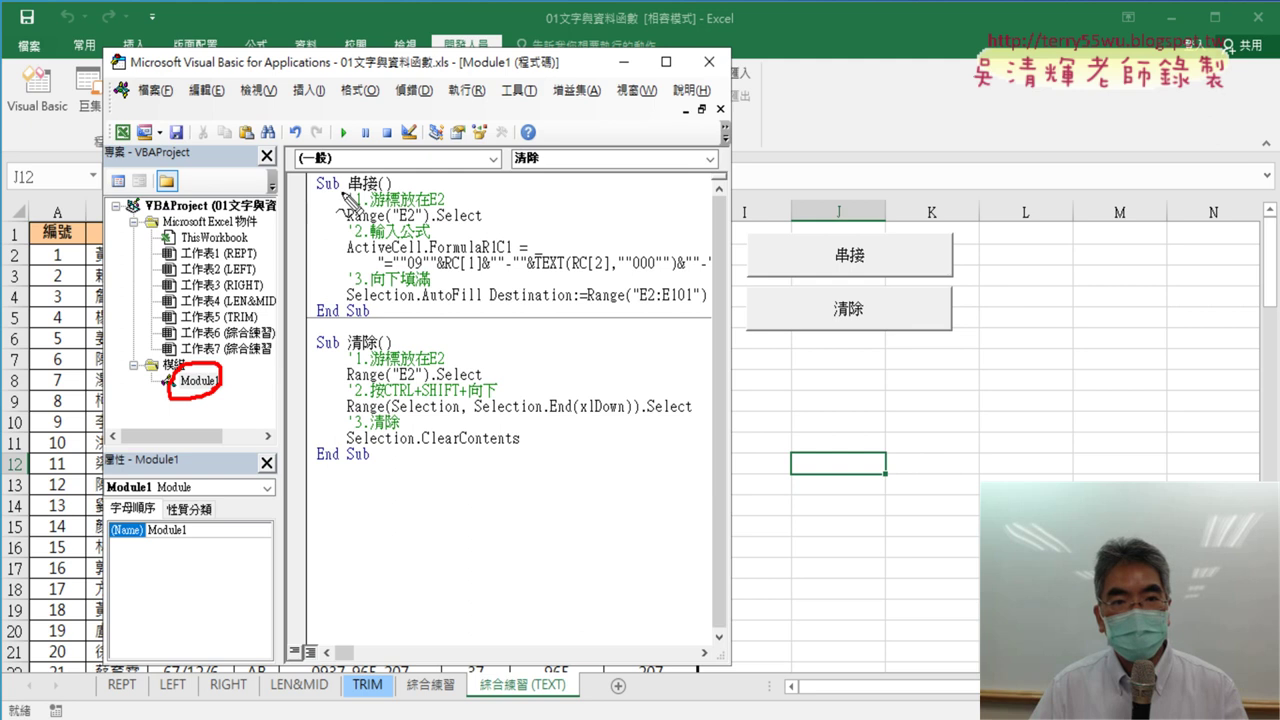
left_click_drag(345, 193, 377, 191)
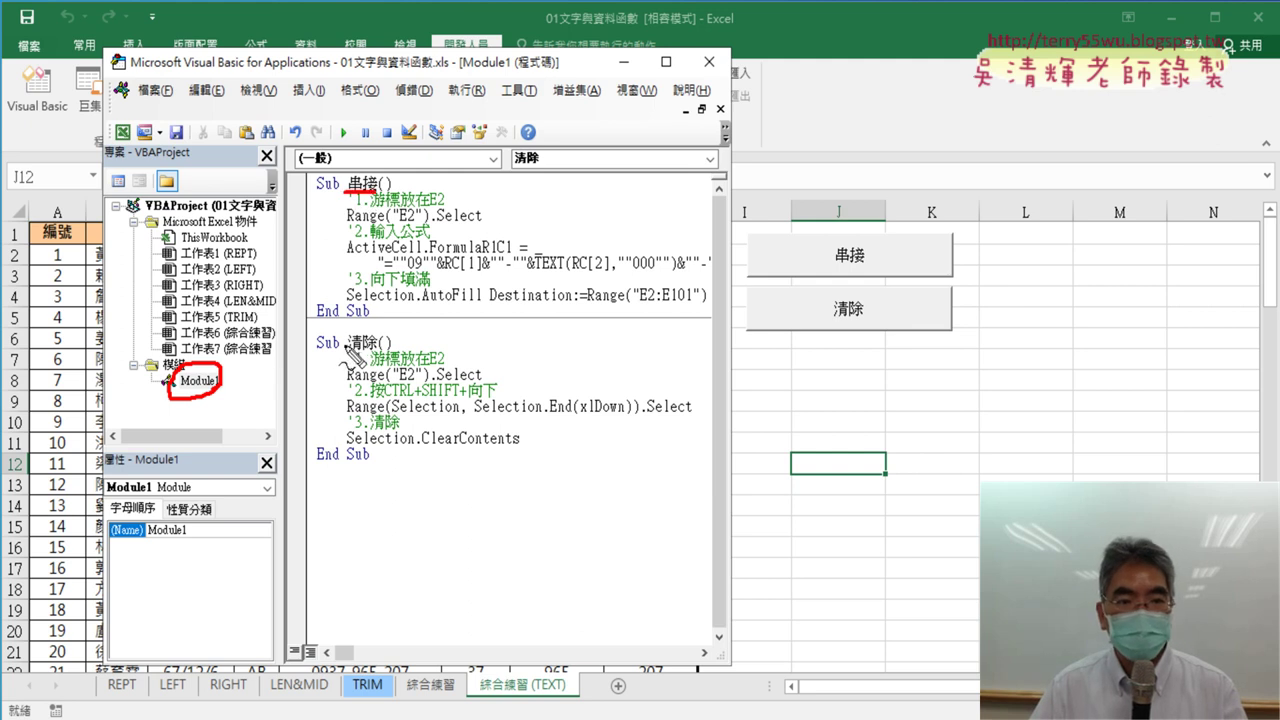
left_click_drag(356, 353, 376, 352)
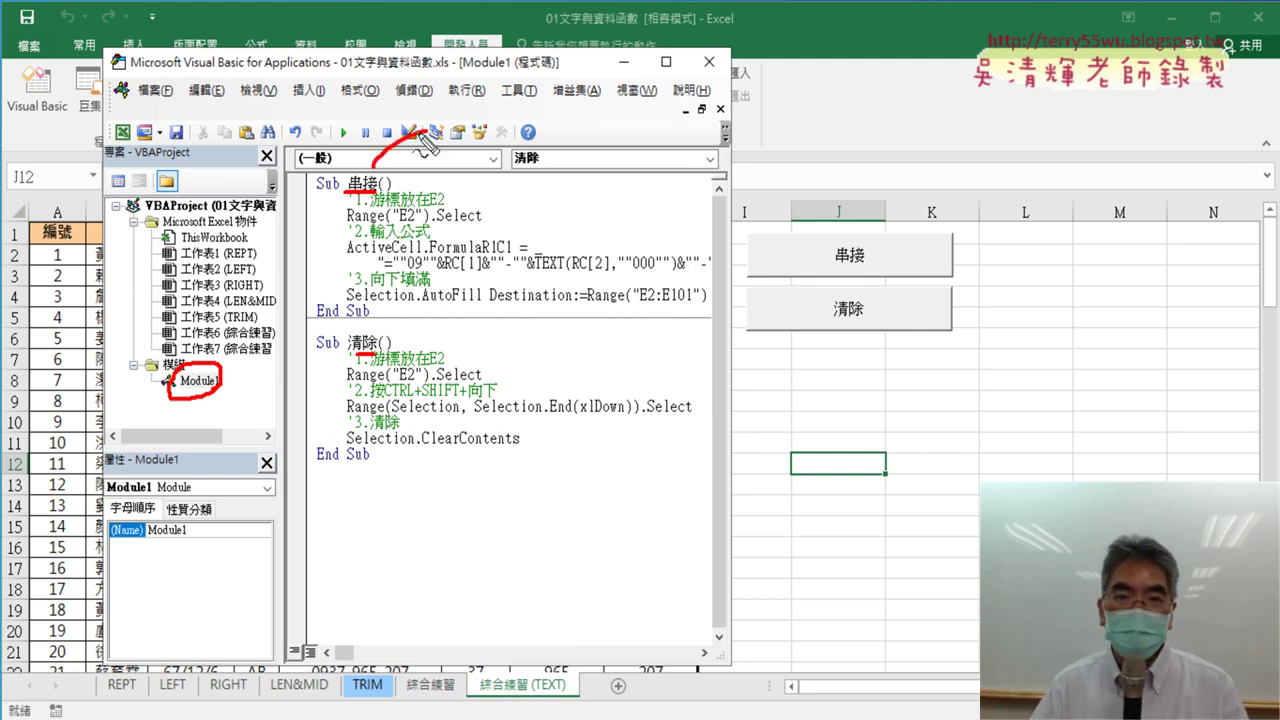
mouse_move(372, 166)
left_mouse_down()
mouse_move(800, 224)
mouse_move(803, 235)
left_mouse_up()
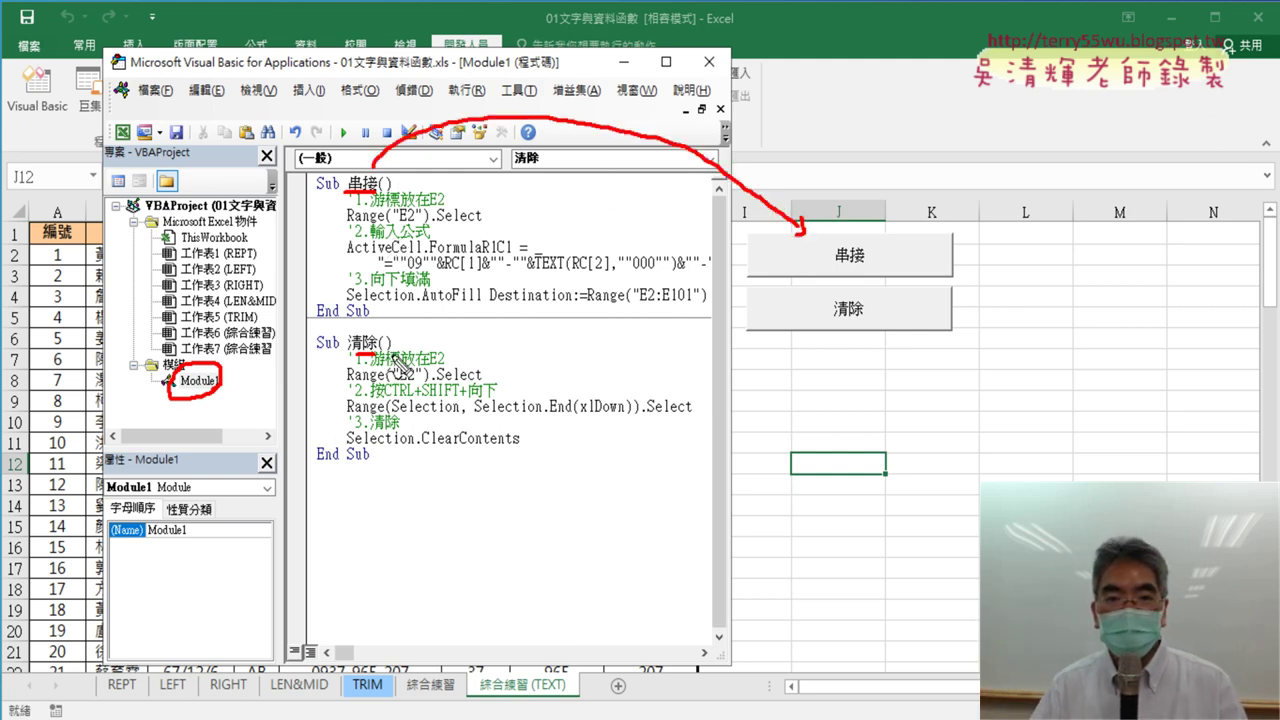
left_click_drag(430, 362, 824, 342)
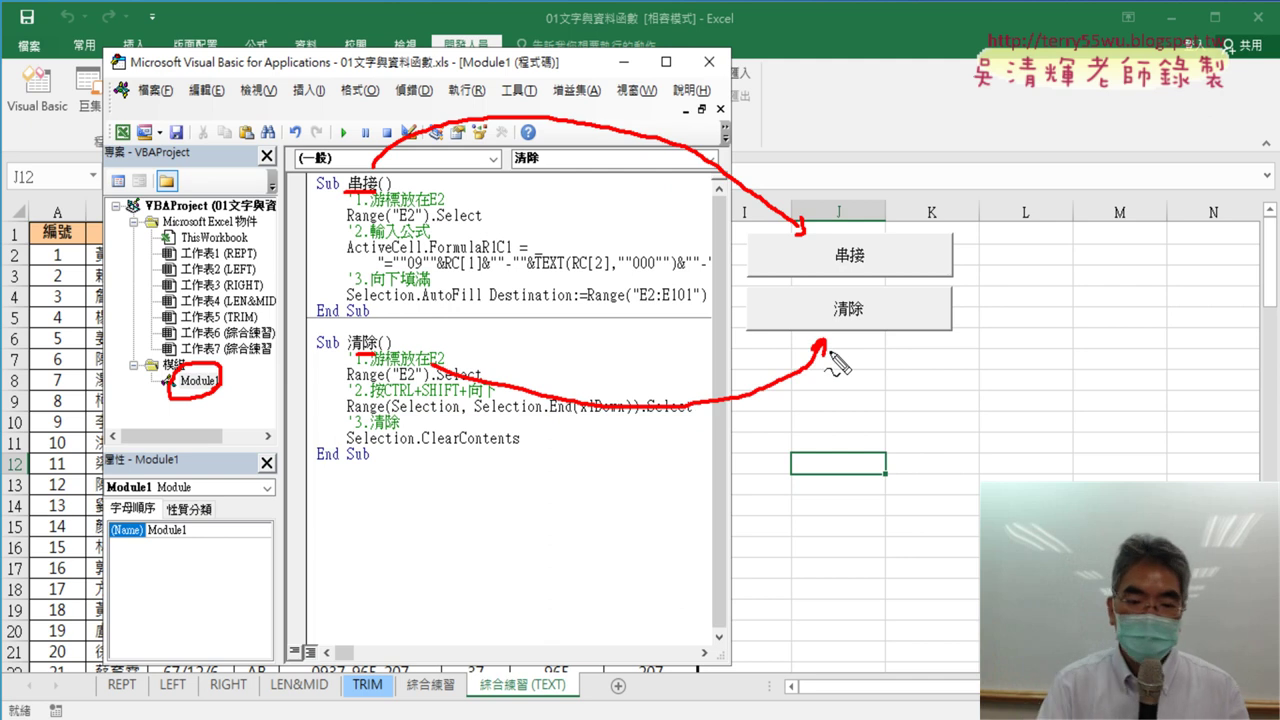
key("Escape")
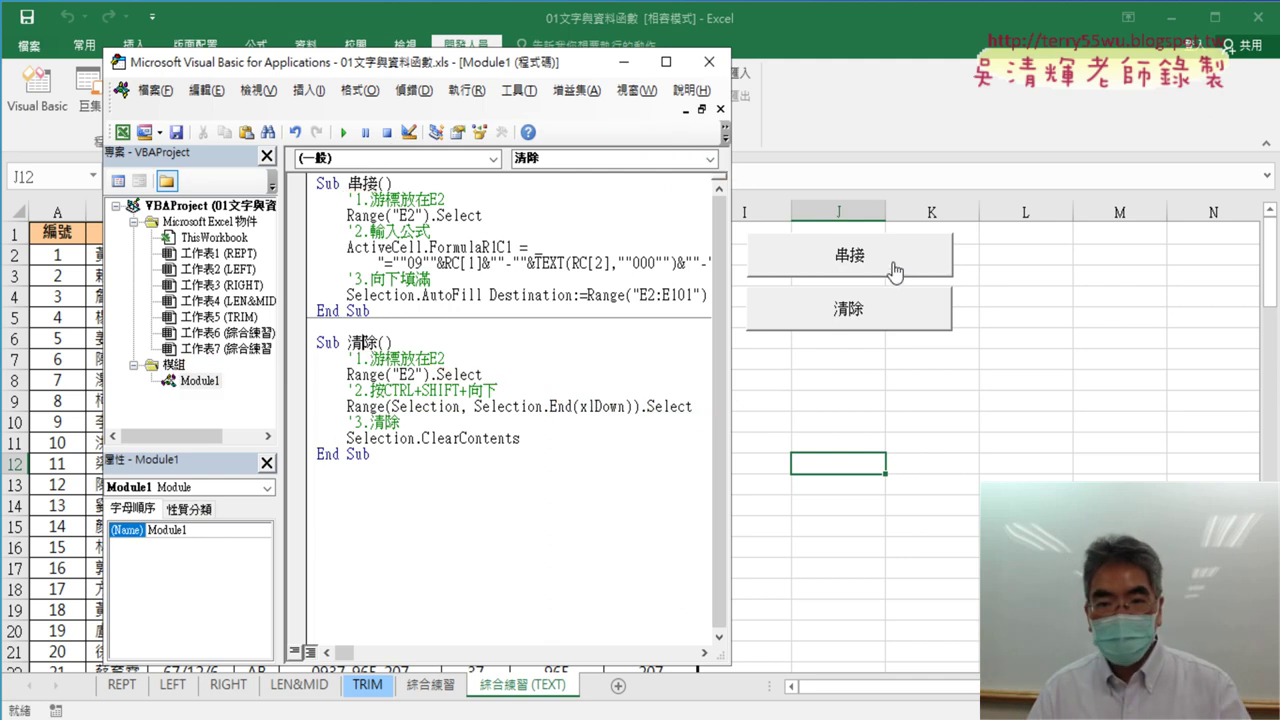
right_click(982, 268)
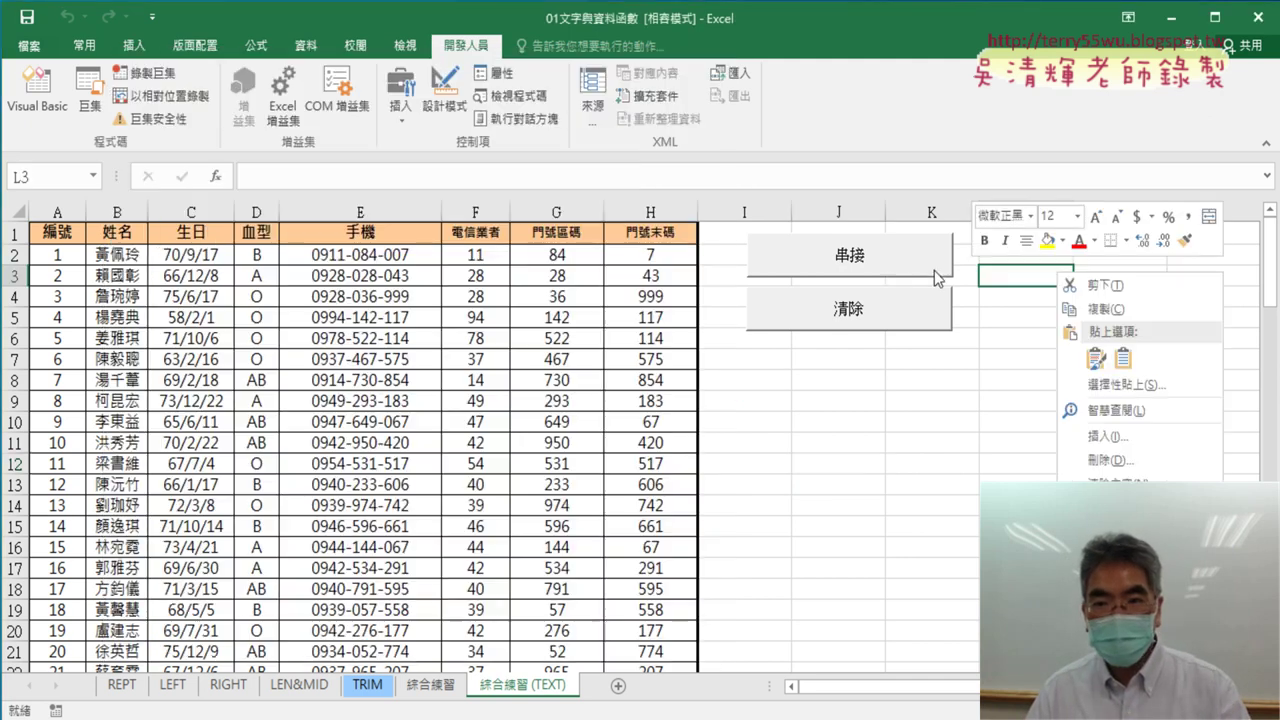
- Delete the old 串接 and 清除 buttons from the sheet
left_click(862, 262)
left_click(862, 262, "ctrl")
left_click(856, 313, "ctrl")
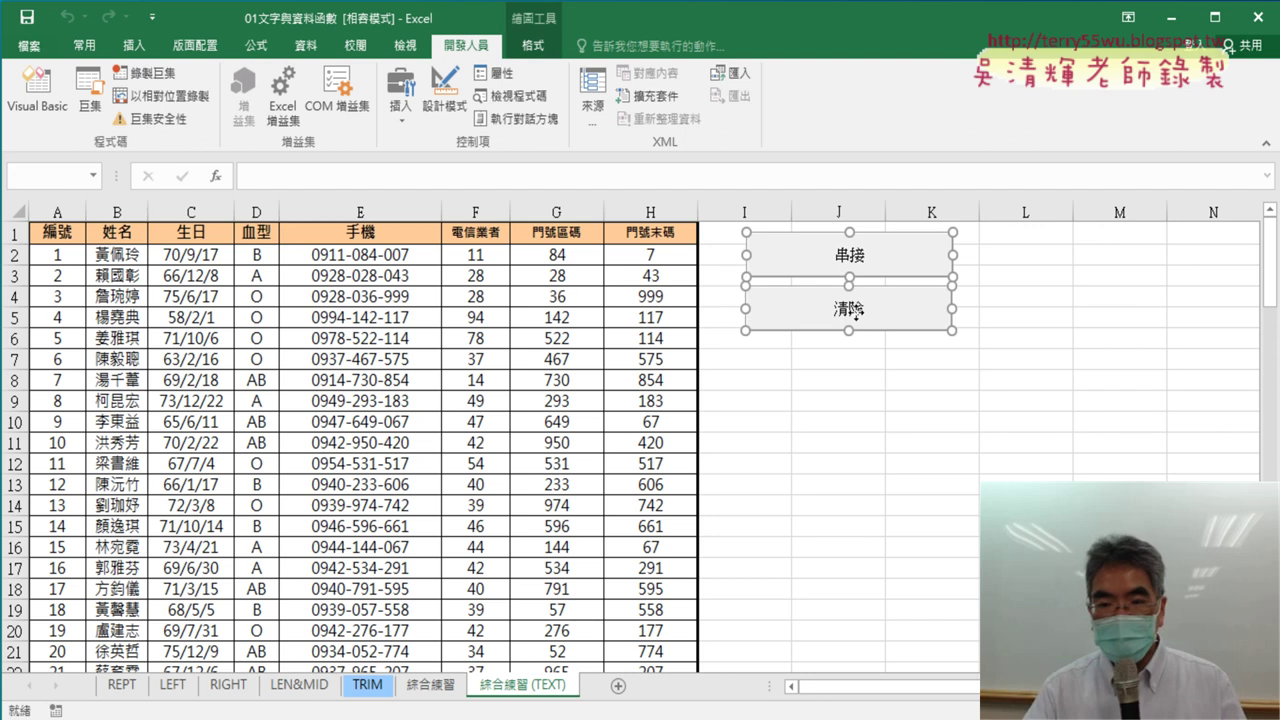
key("Delete")
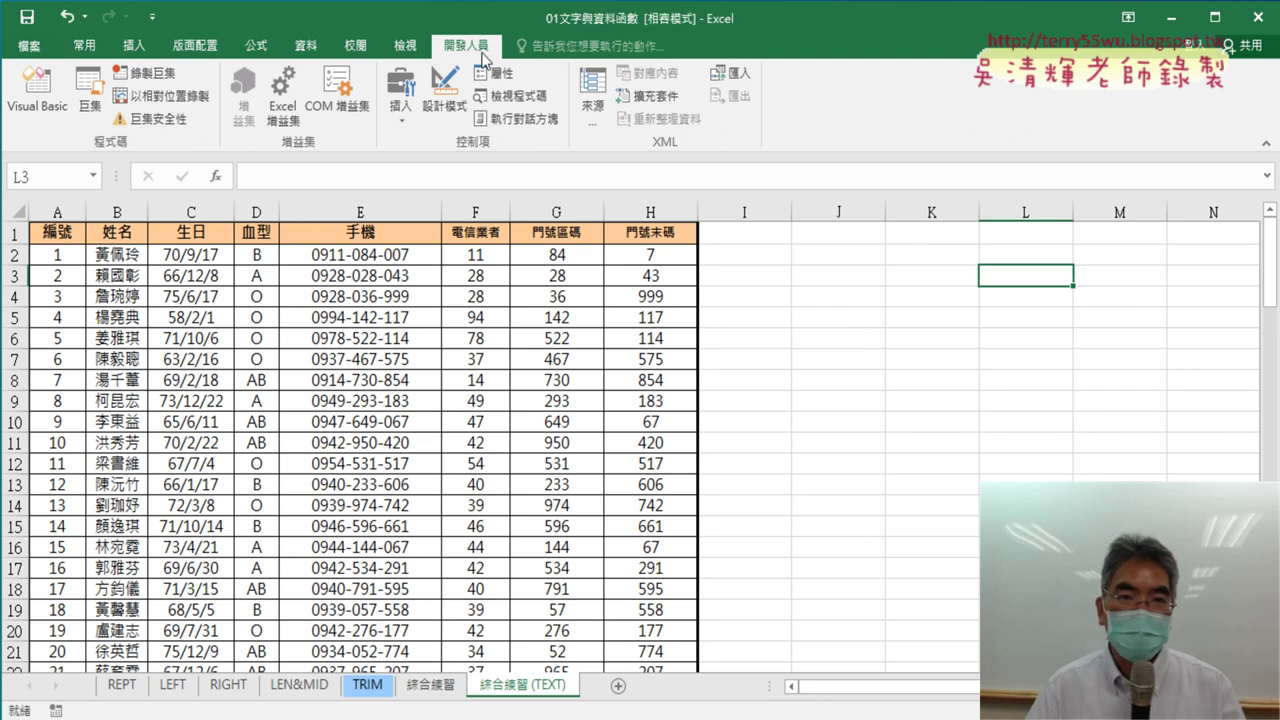
- Draw a new form button near J2 and assign it the 串接 macro
left_click(397, 121)
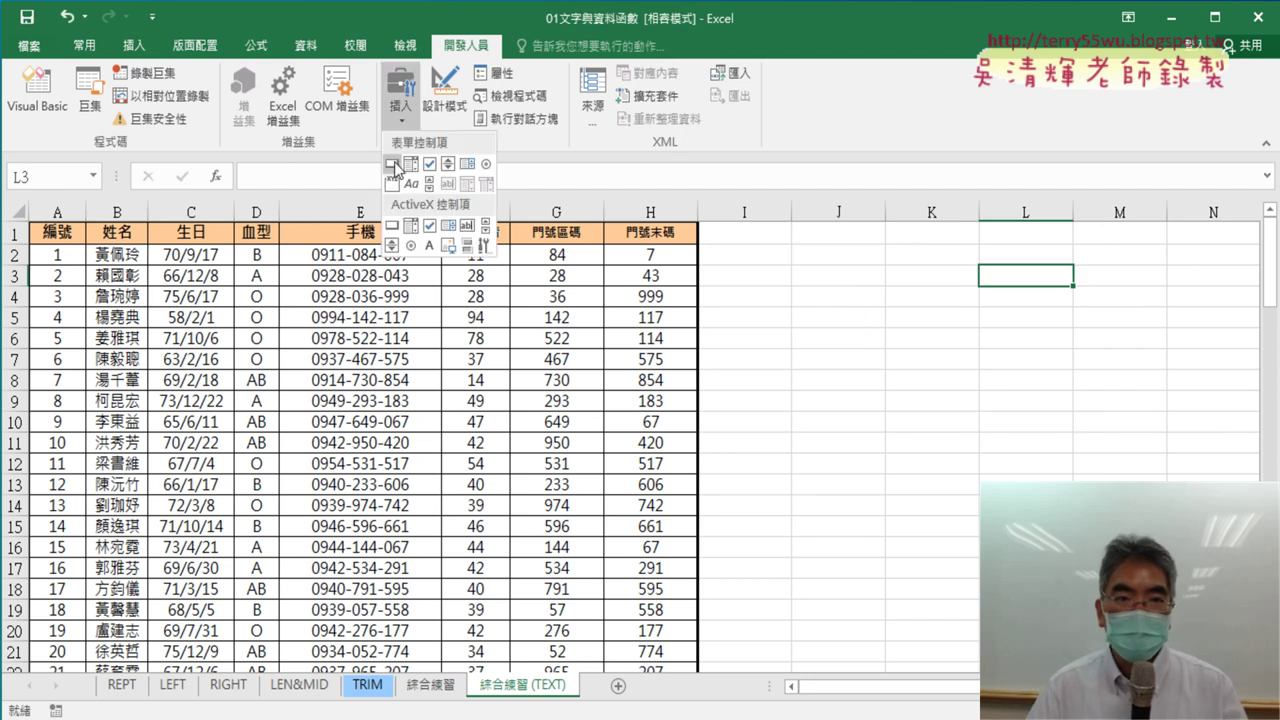
left_click(392, 165)
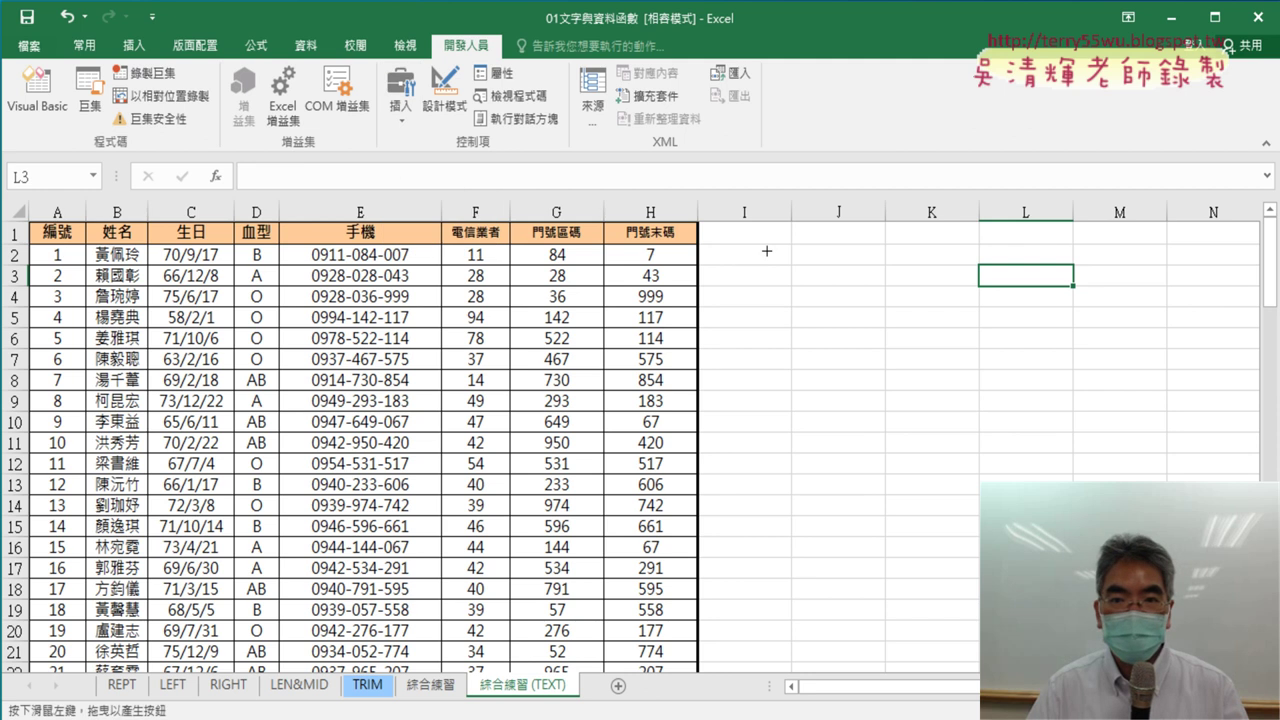
left_click_drag(761, 240, 971, 287)
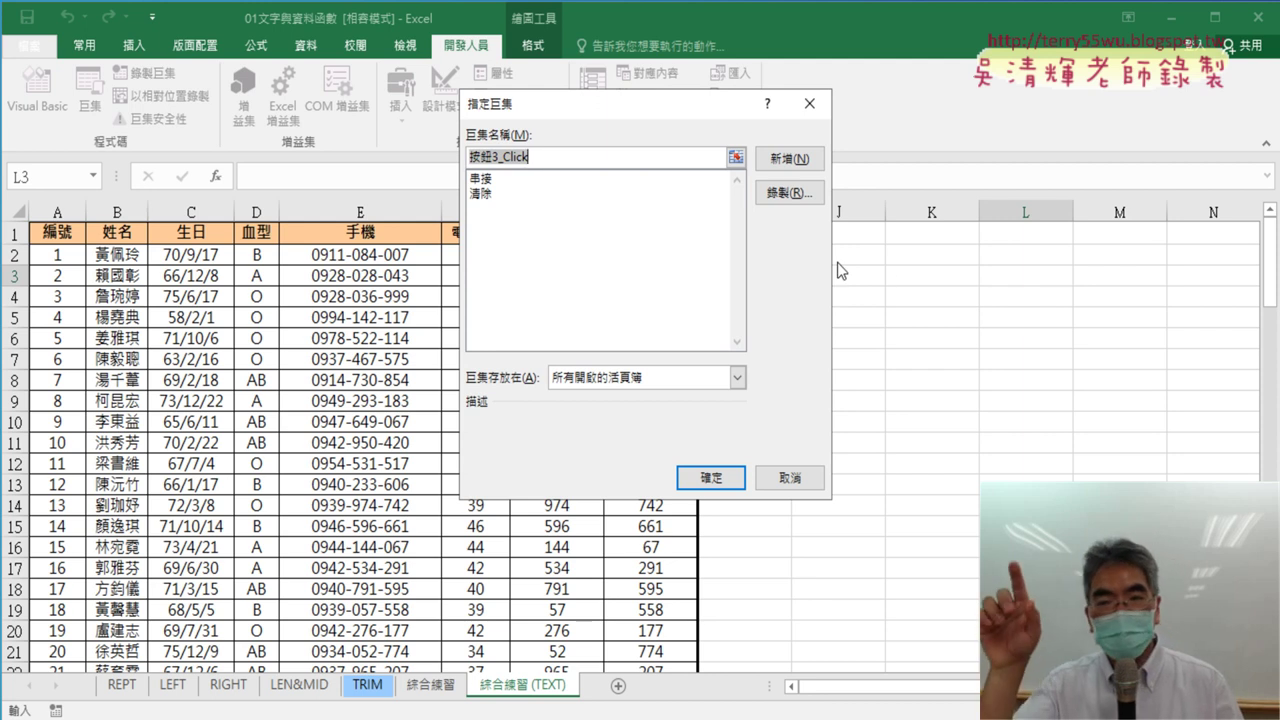
left_click(493, 180)
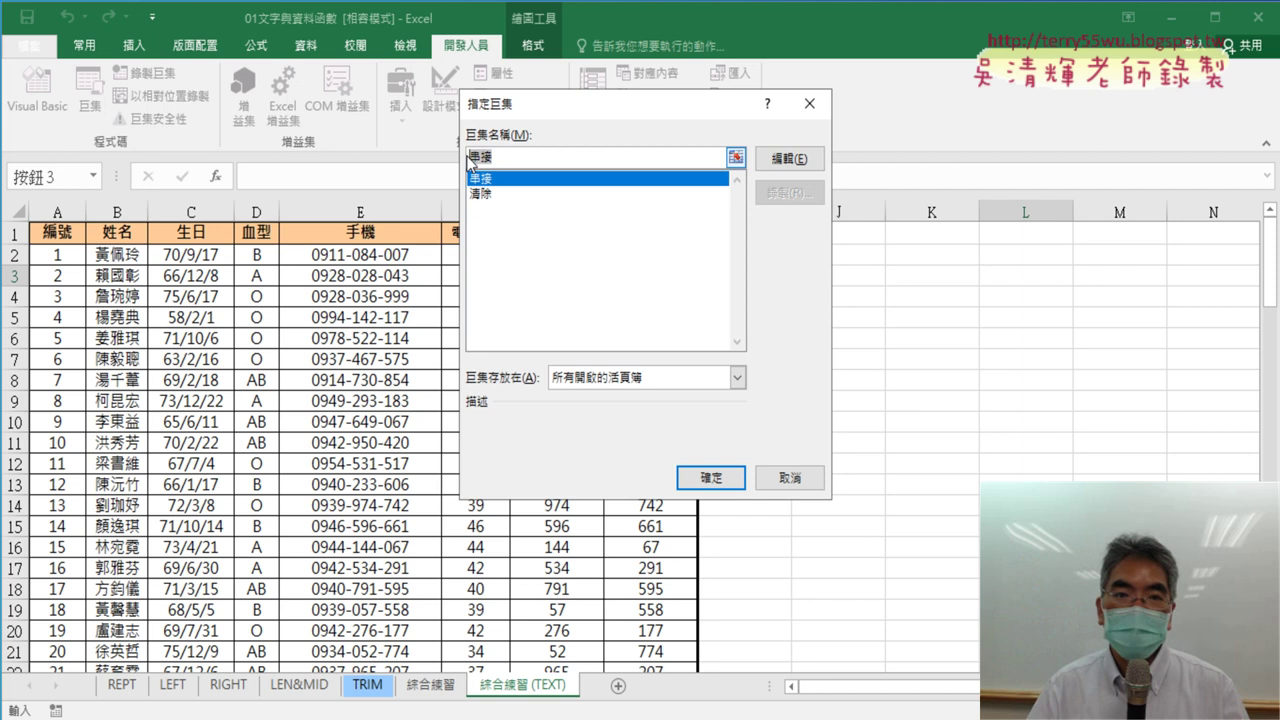
right_click(476, 158)
left_click(520, 194)
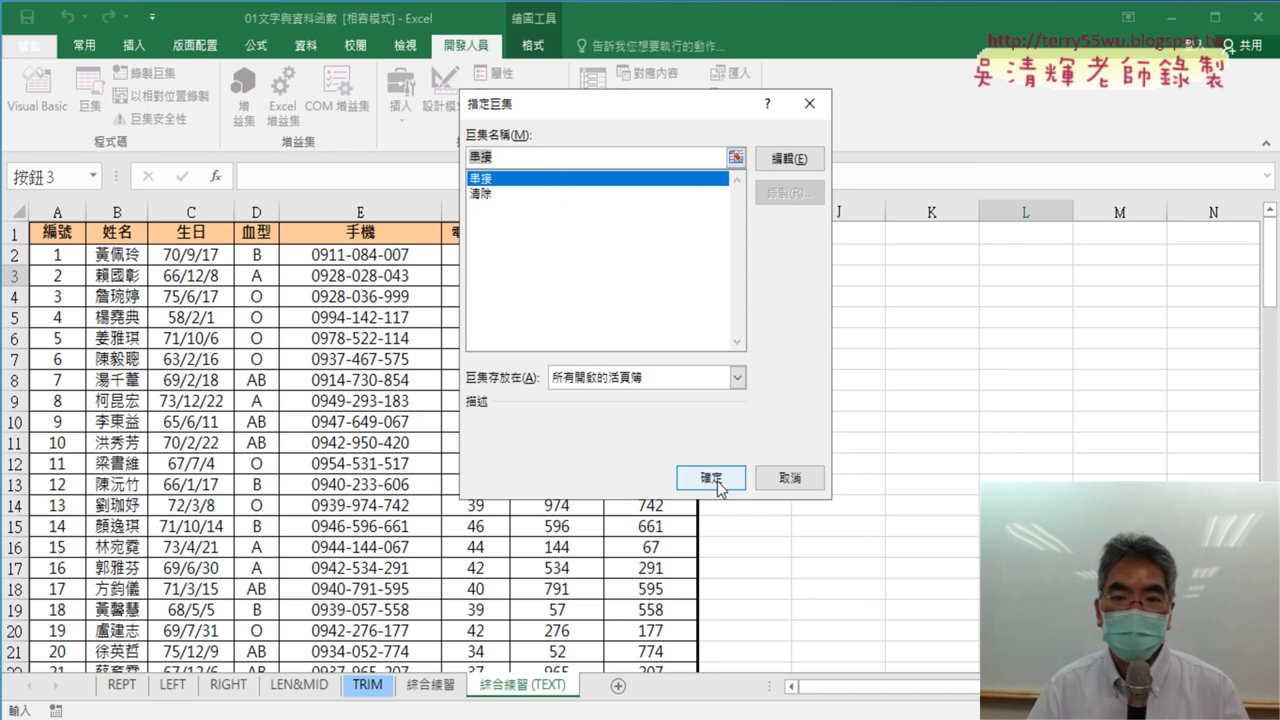
left_click(711, 478)
- Change the new button's label to 串接
left_click(847, 263)
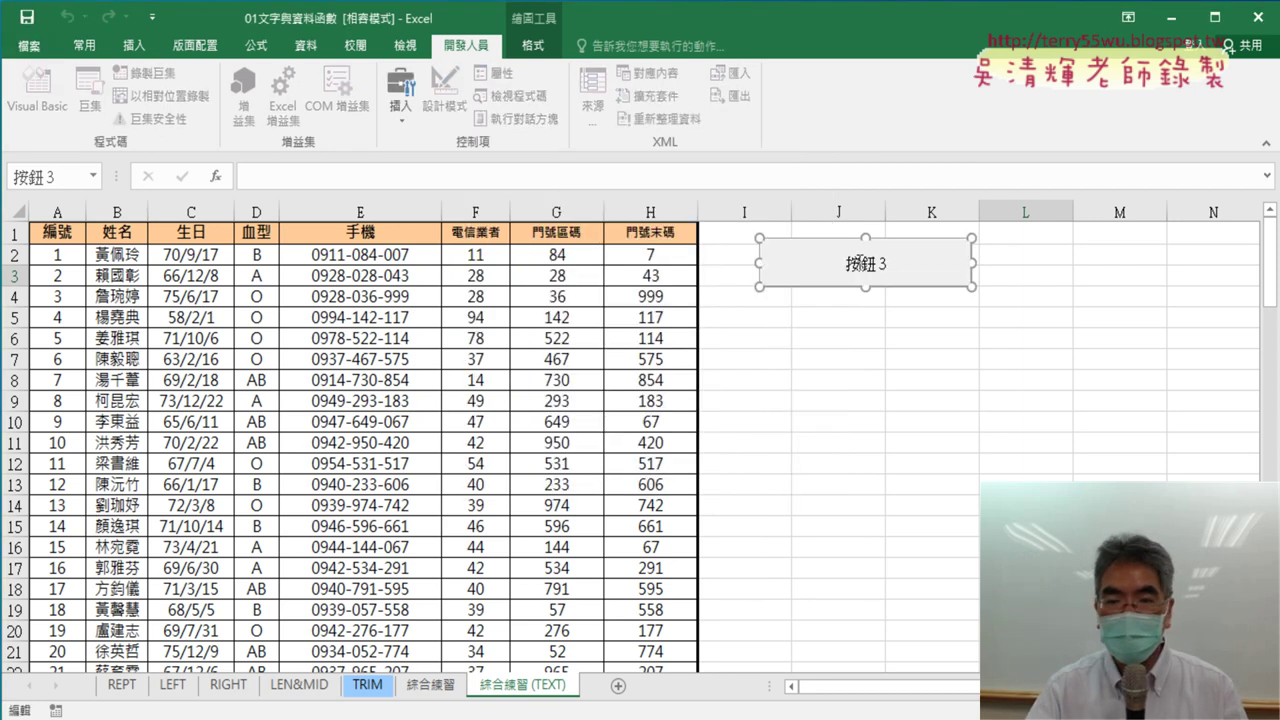
key("Delete")
key("Delete")
key("Delete")
key("Delete")
type("串接")
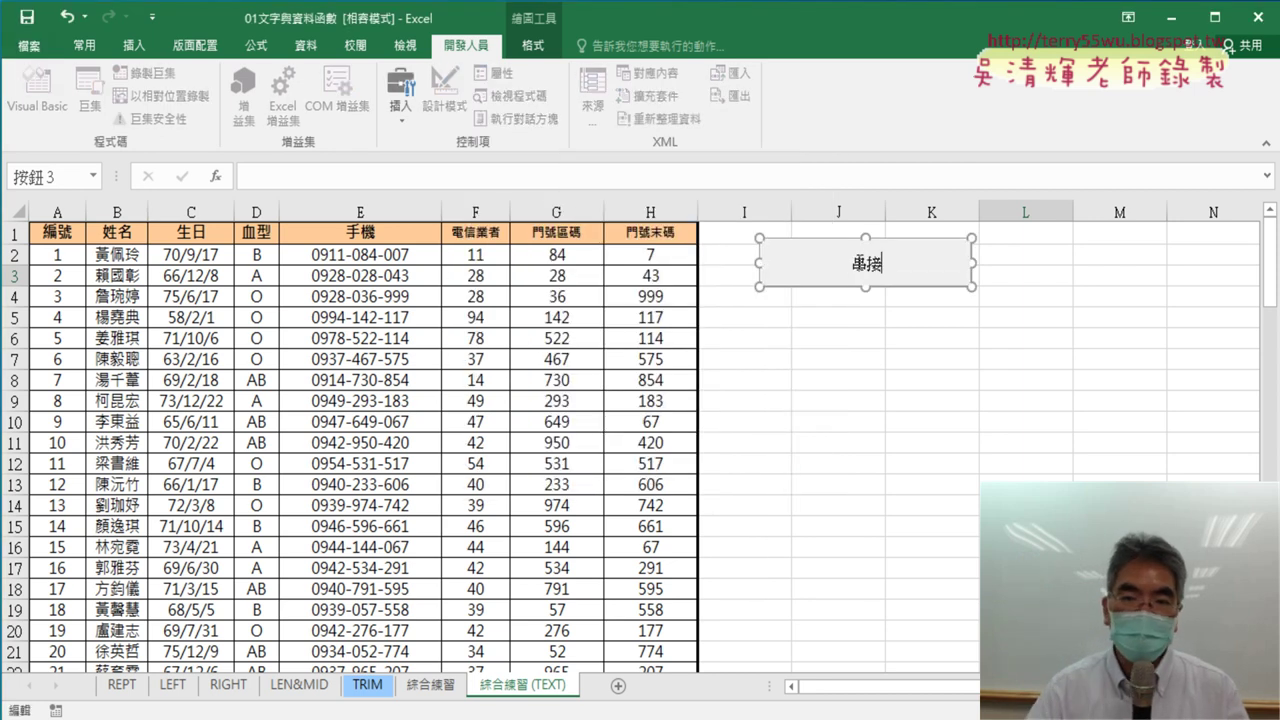
left_click(1045, 340)
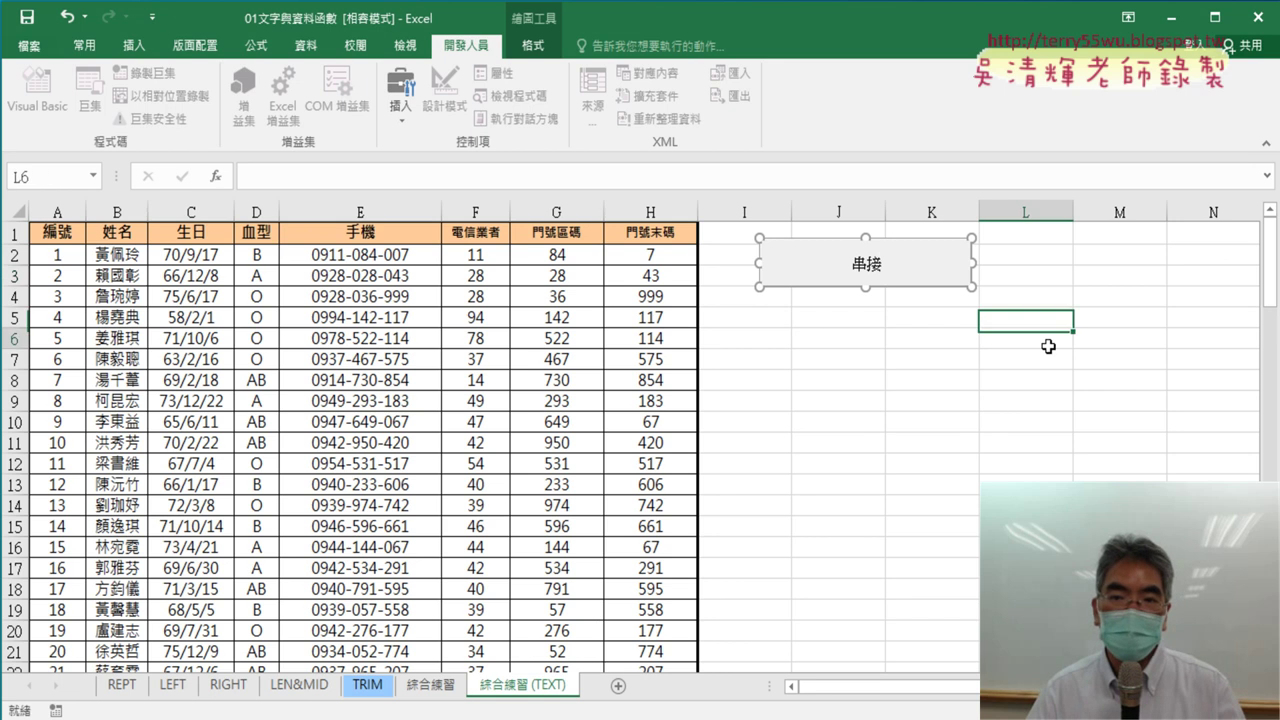
- Draw a second form button below 串接, assign the 清除 macro, and caption it 清除
left_click(401, 110)
left_click(394, 162)
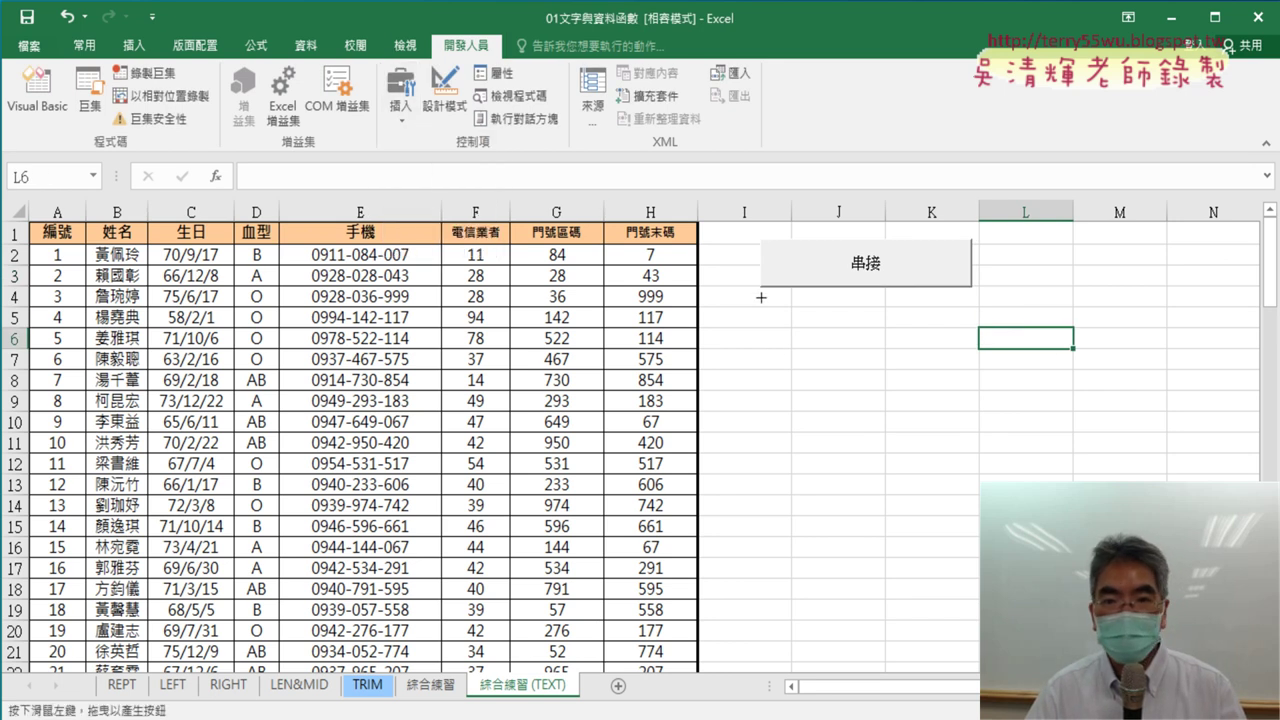
left_click_drag(761, 297, 972, 342)
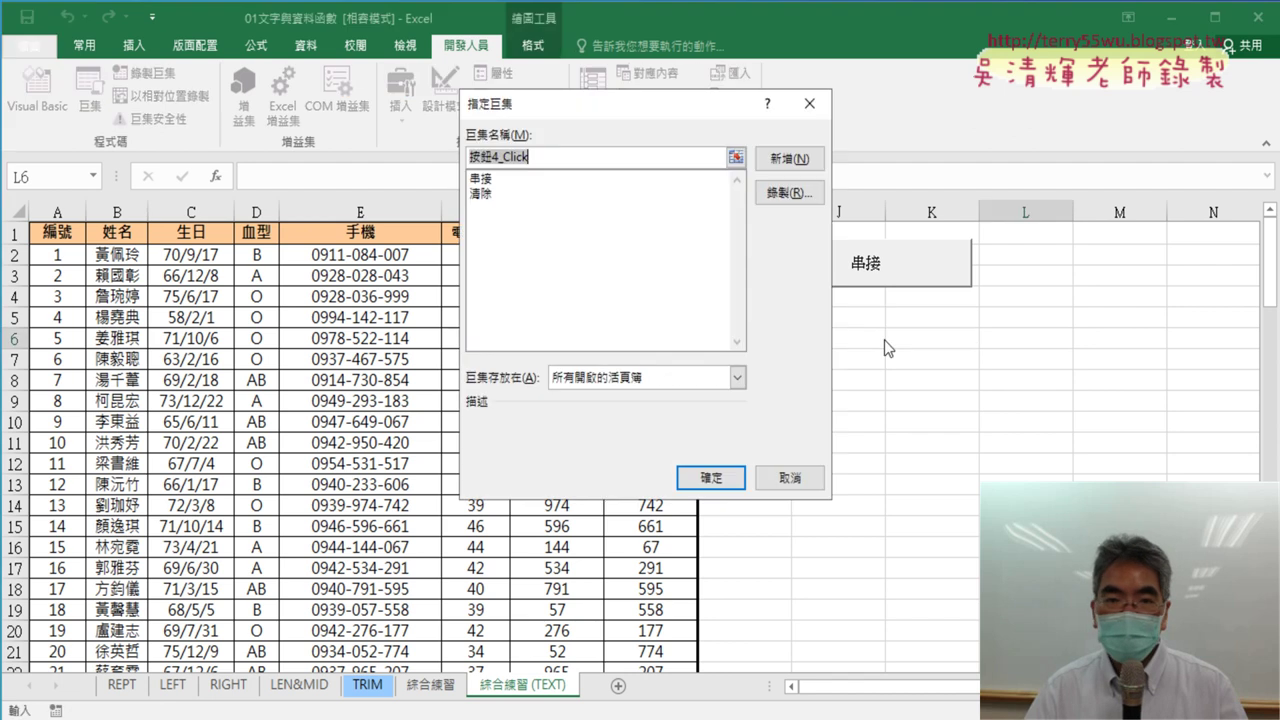
left_click(493, 194)
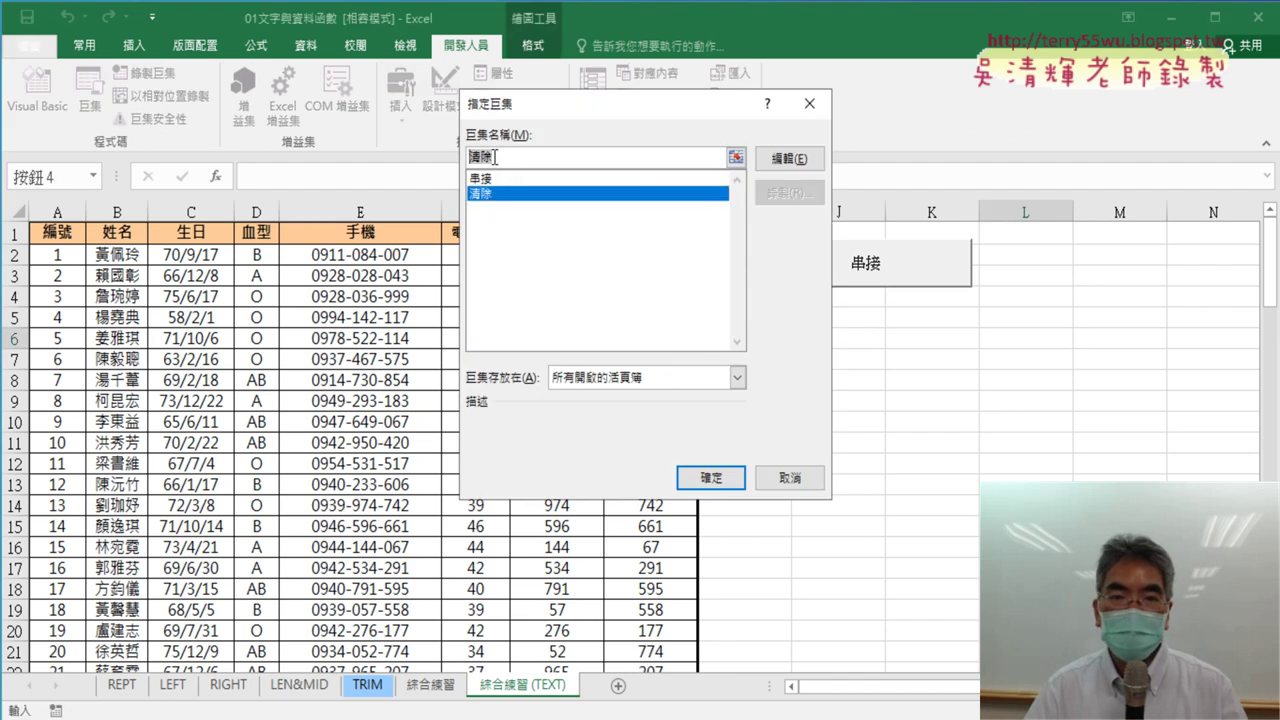
right_click(494, 158)
left_click(542, 193)
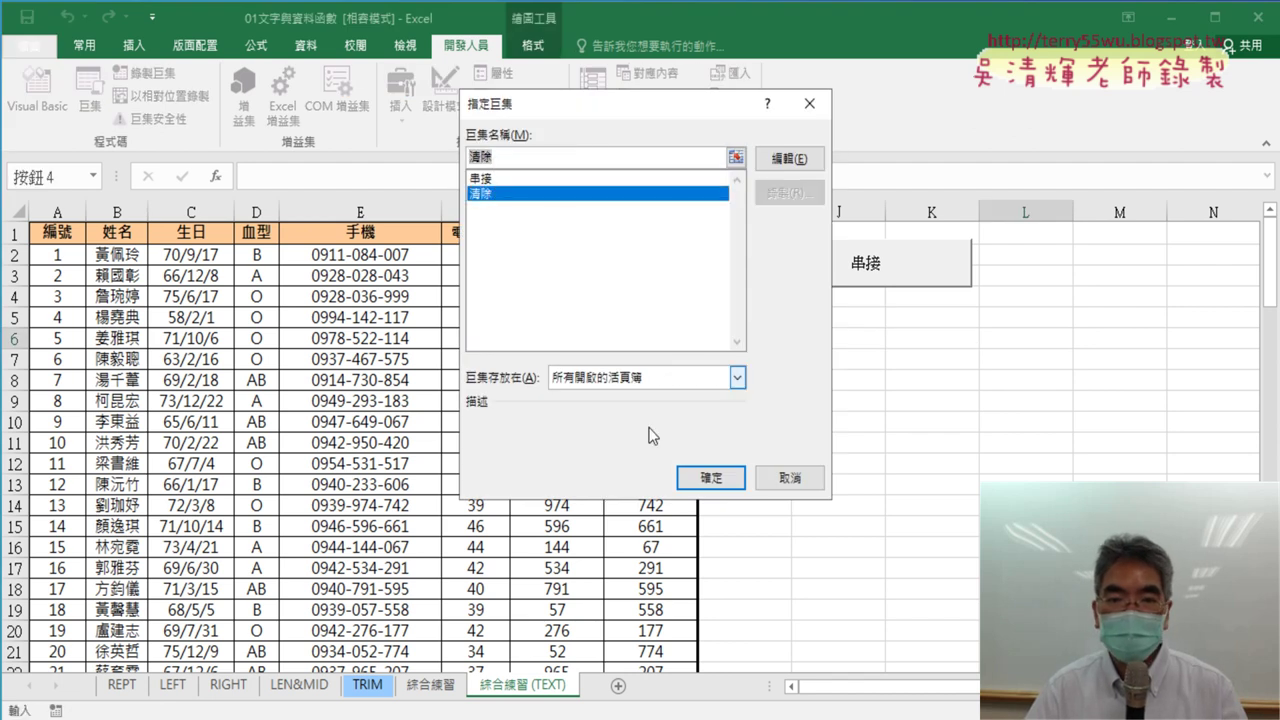
left_click(710, 477)
key("BackSpace")
key("BackSpace")
key("BackSpace")
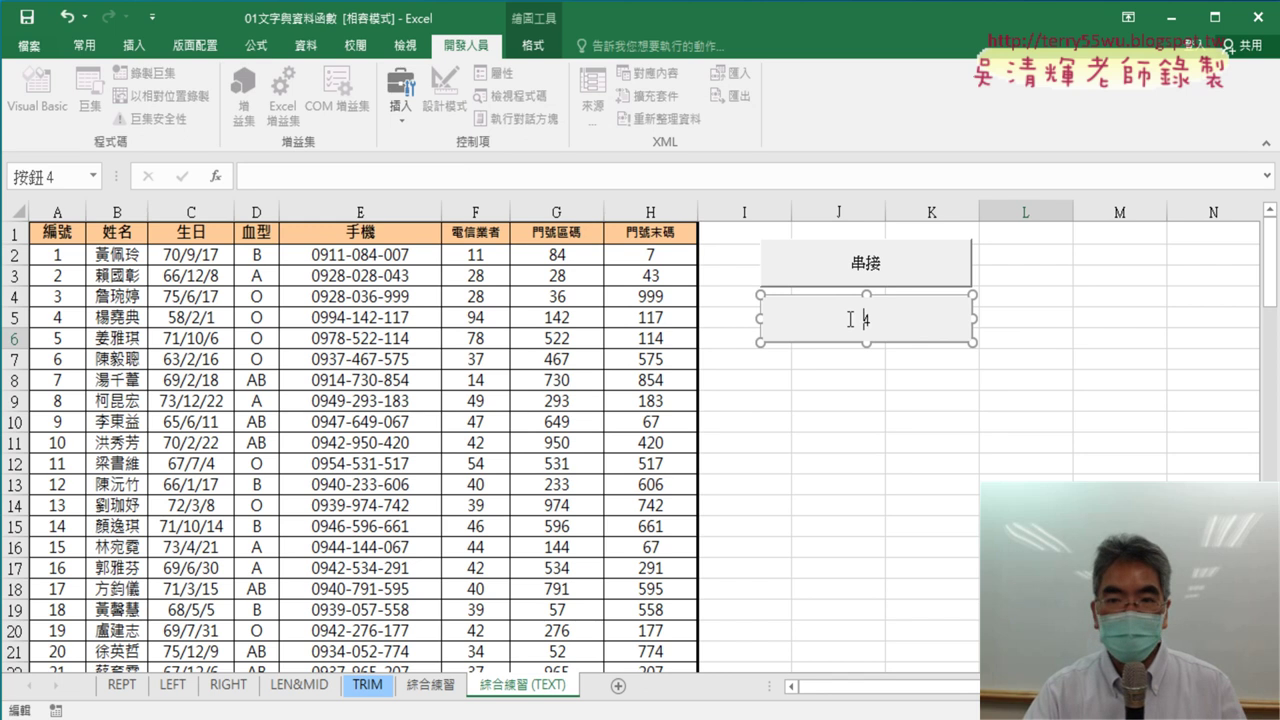
key("ctrl+v")
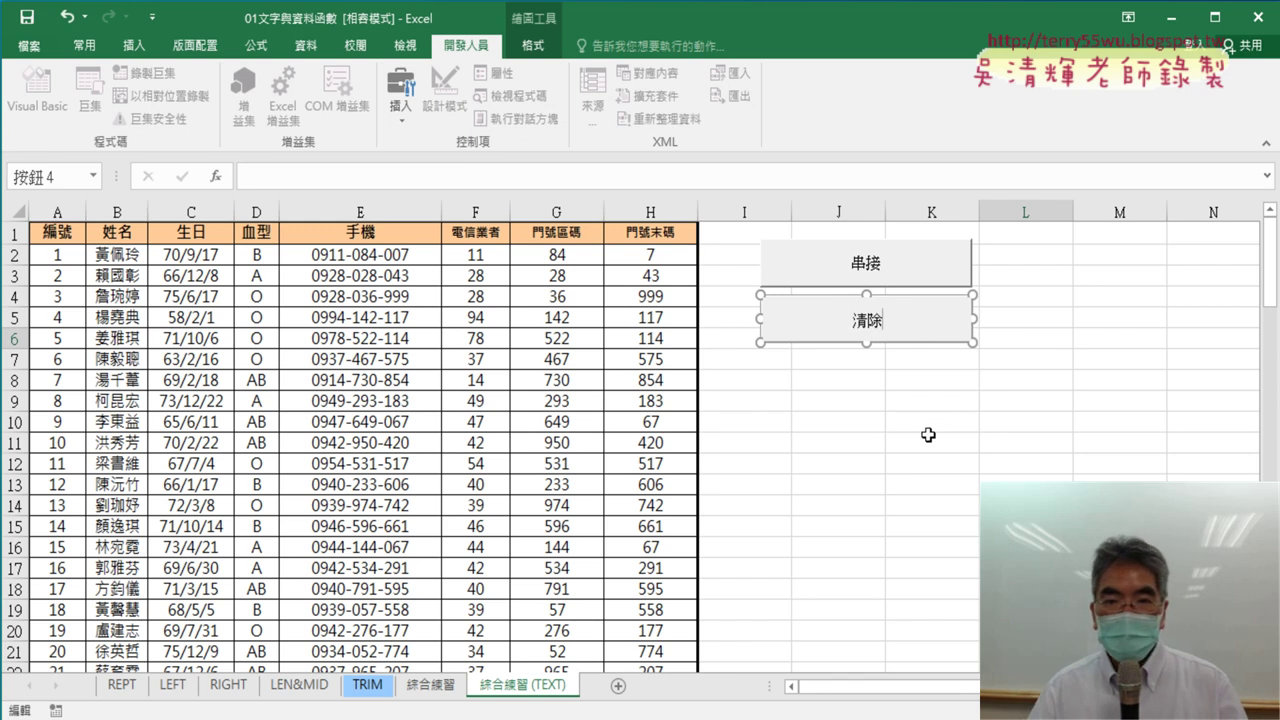
left_click(928, 434)
- Test the buttons by clearing, filling, then clearing the 手機 column
left_click(891, 323)
left_click(889, 280)
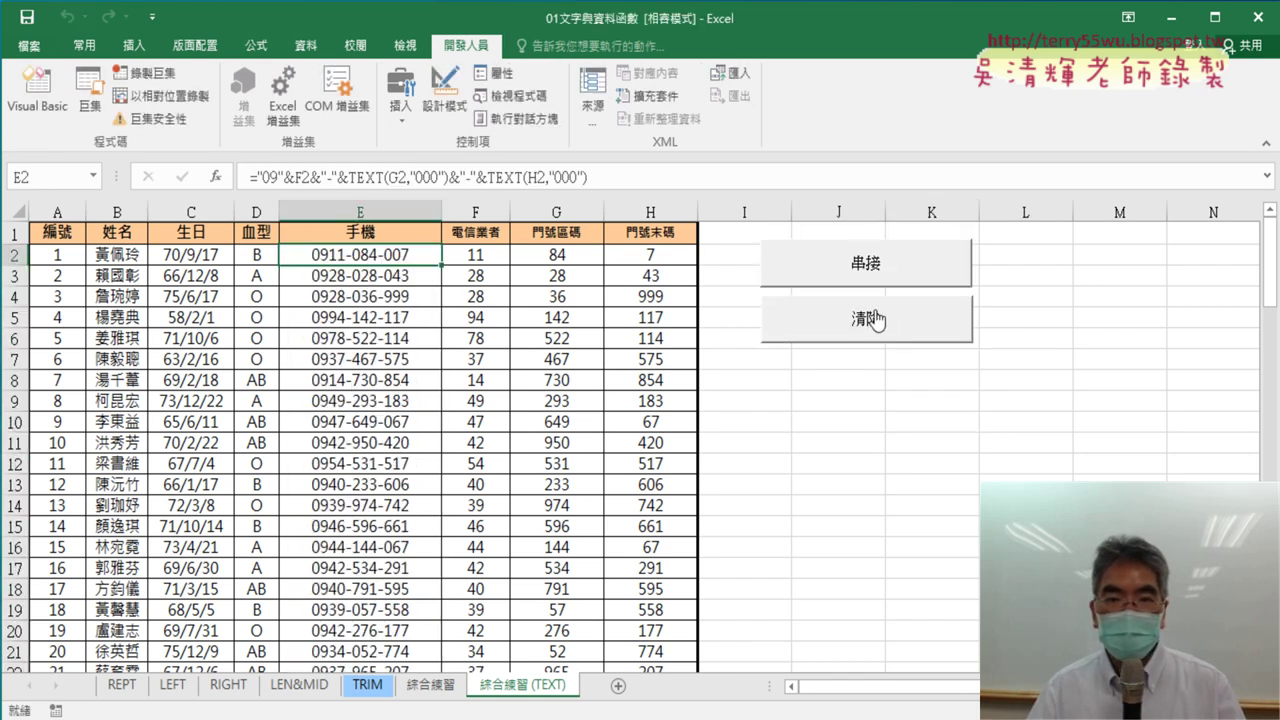
left_click(878, 322)
- Refill and clear the 手機 column, then copy the 綜合練習 (TEXT) sheet after the original
left_click(872, 267)
left_click(873, 325)
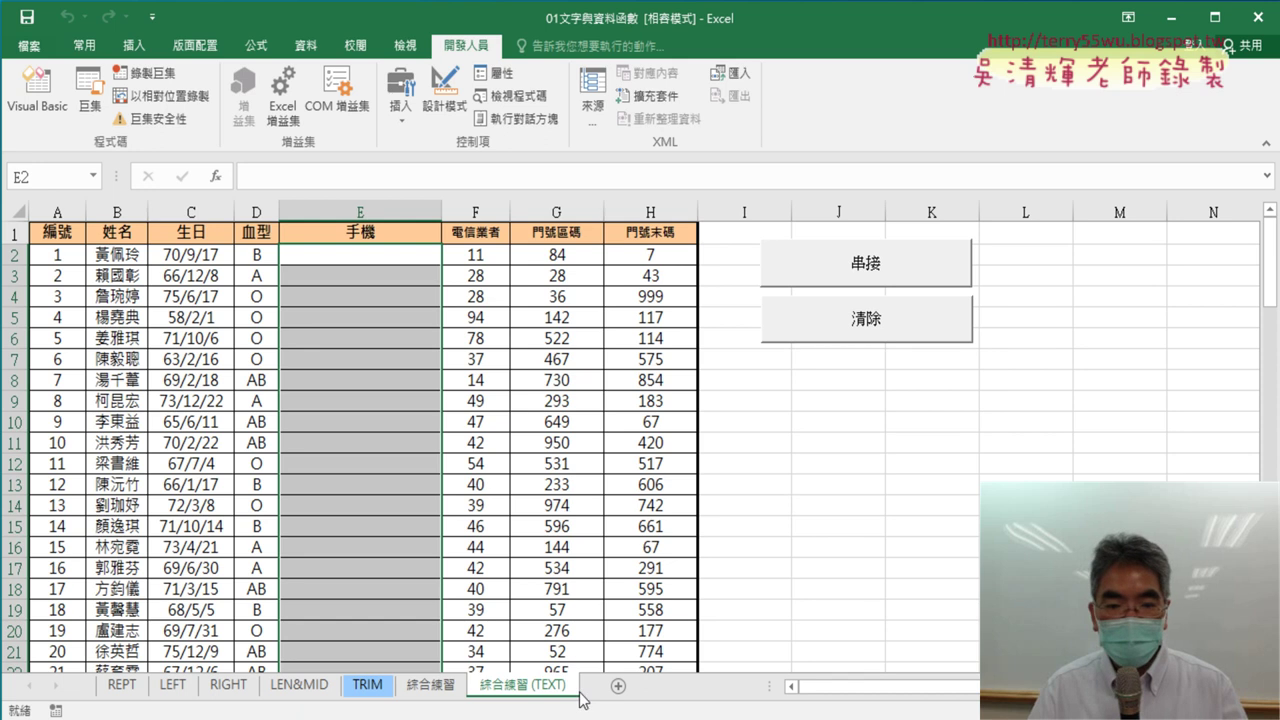
left_click_drag(568, 694, 610, 688)
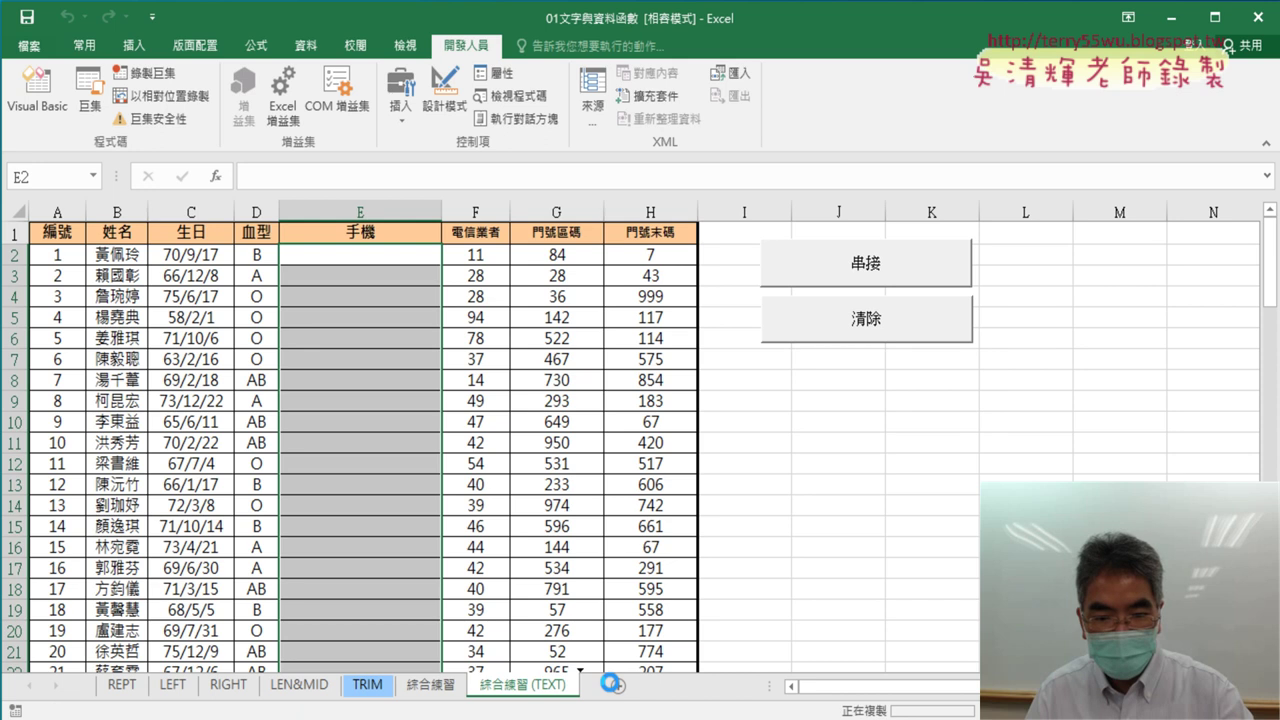
left_click_drag(610, 686, 610, 686)
- Rename the 綜合練習 (TEXT) (2) tab to 綜合練習 (VBA)
left_click(470, 690)
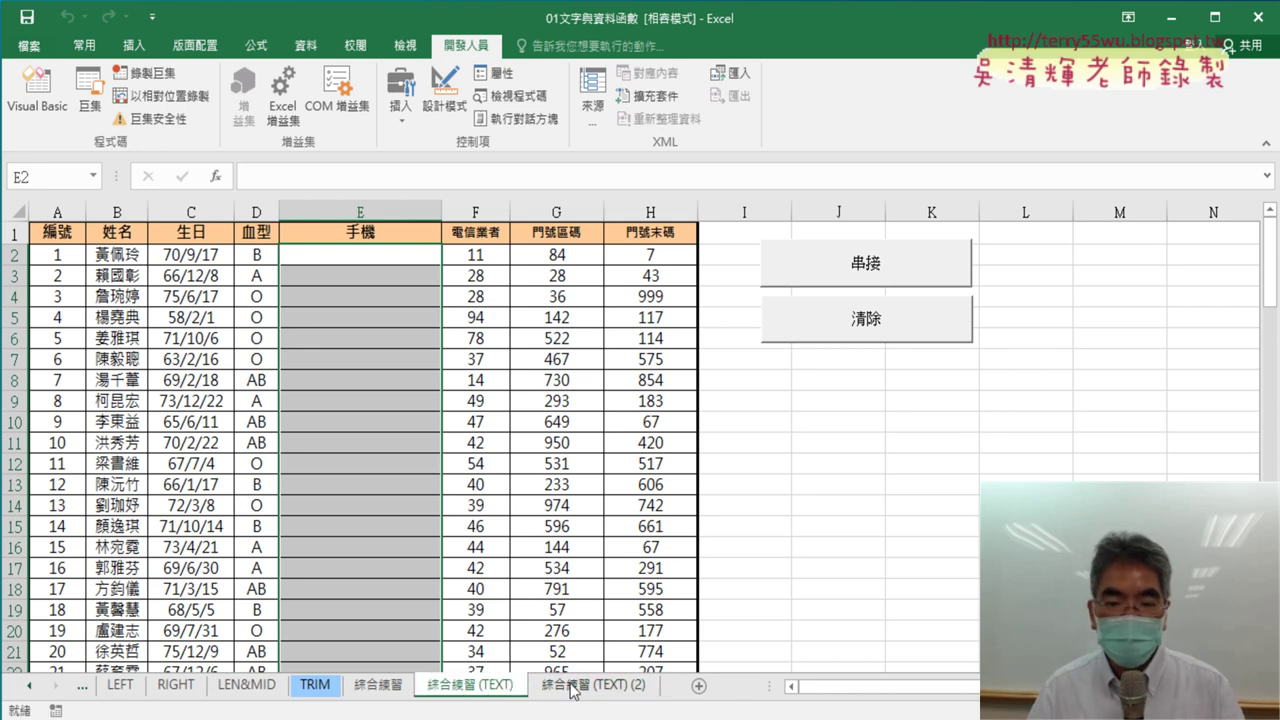
double_click(605, 688)
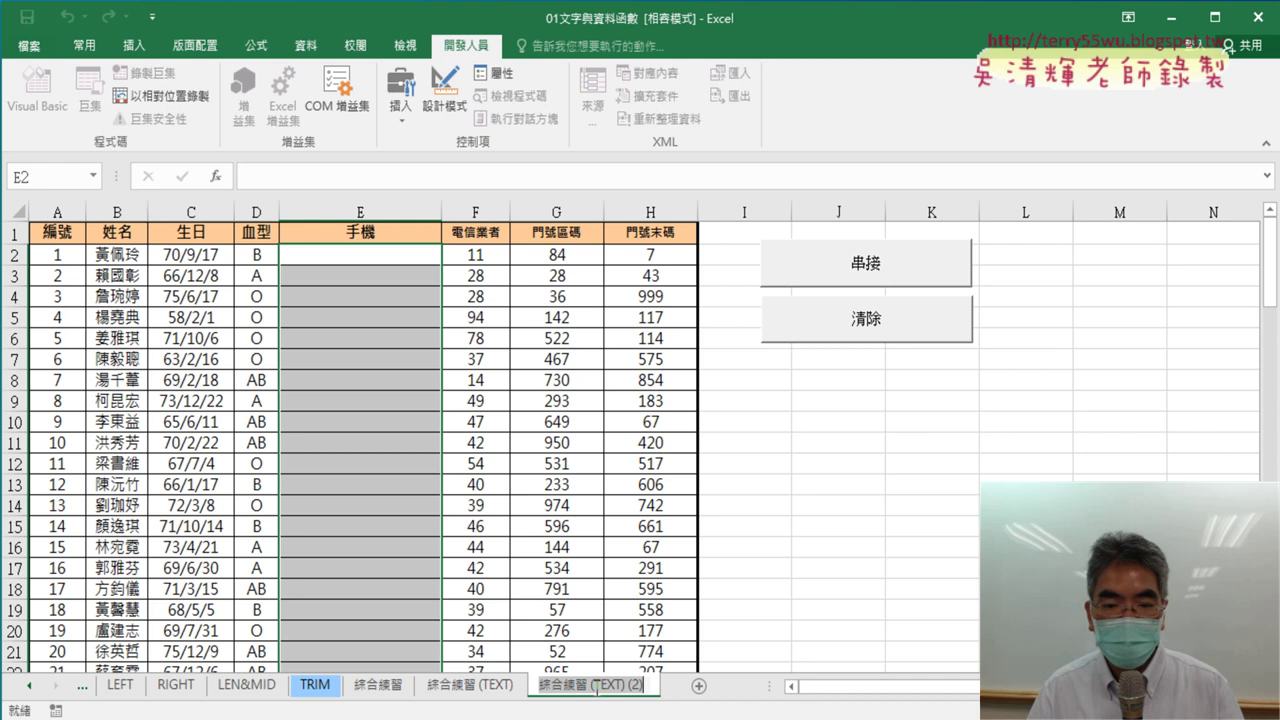
left_click(597, 688)
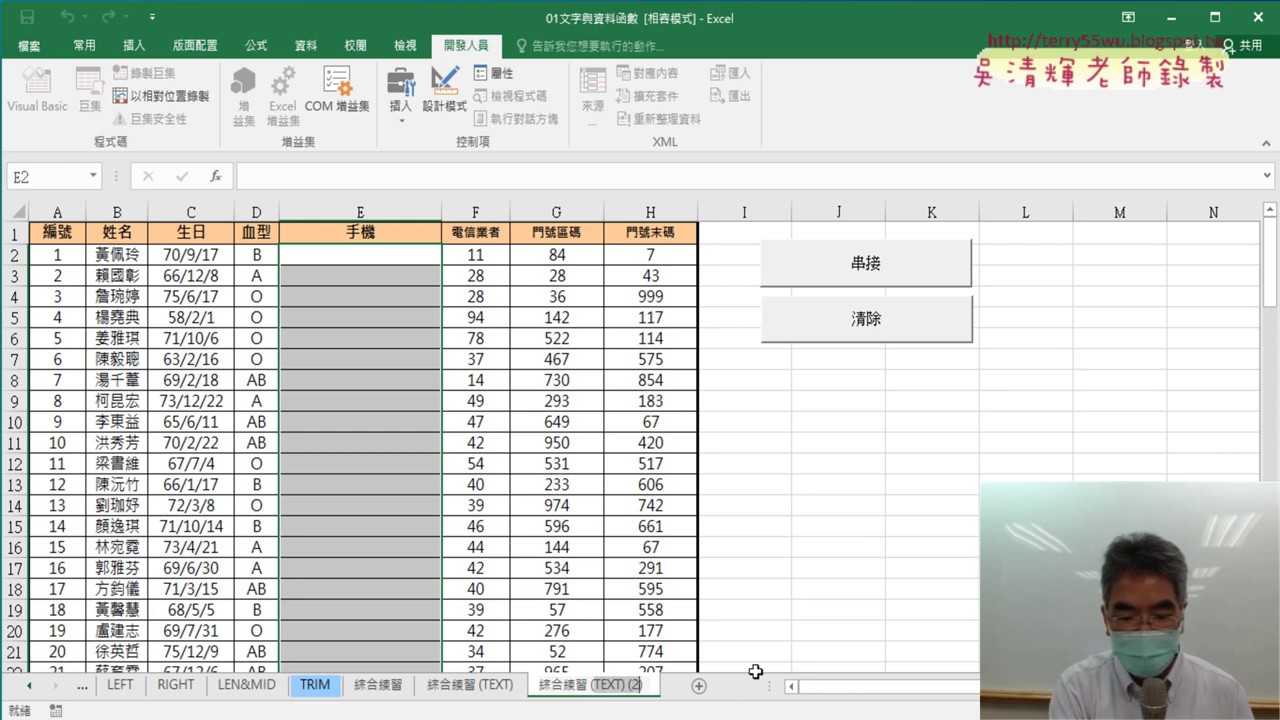
key("BackSpace")
key("BackSpace")
key("BackSpace")
type("VBA)")
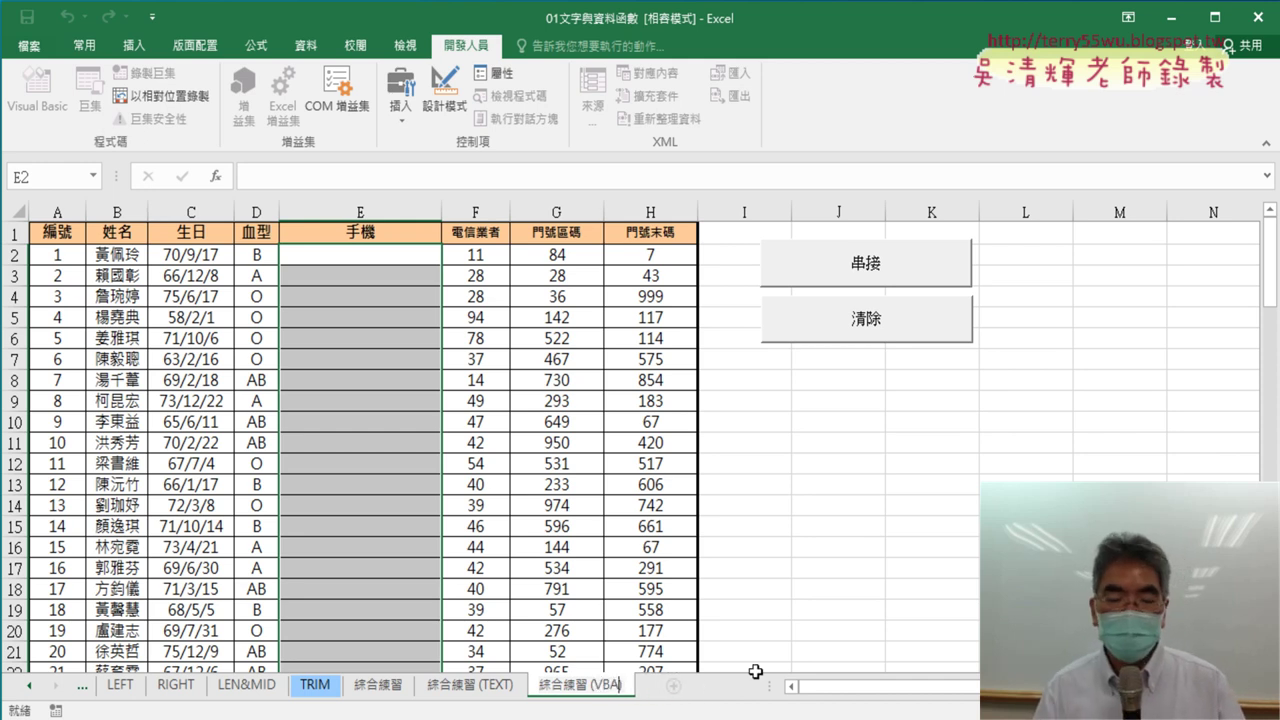
key("Return")
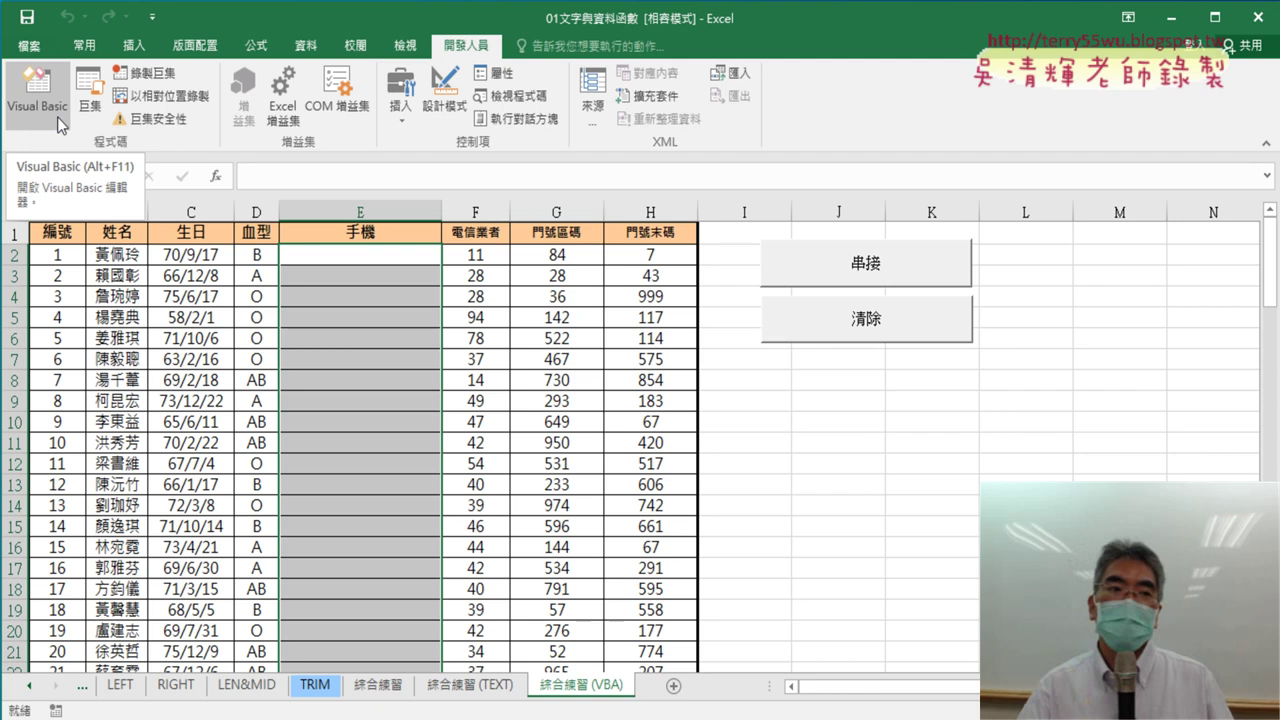
- Open the VBA editor, move it right beside the sheet, and bring up the Project pane's module menu
left_click(14, 125)
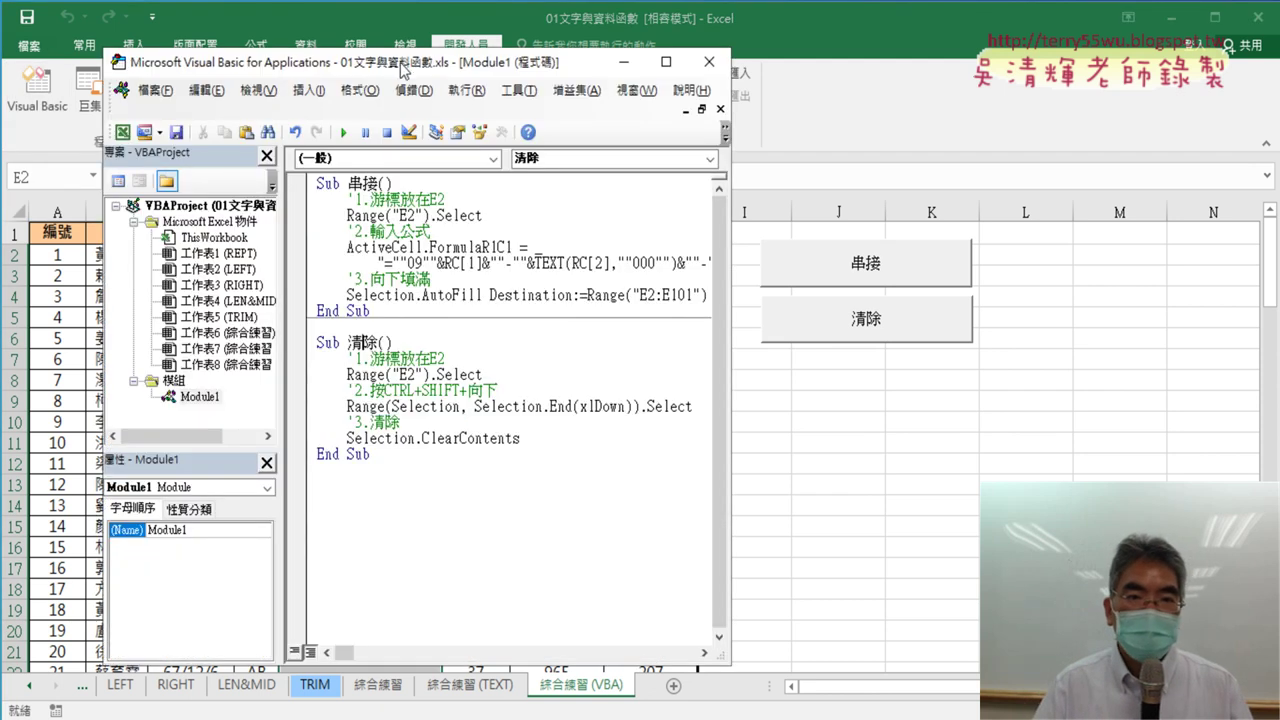
left_click_drag(400, 68, 816, 66)
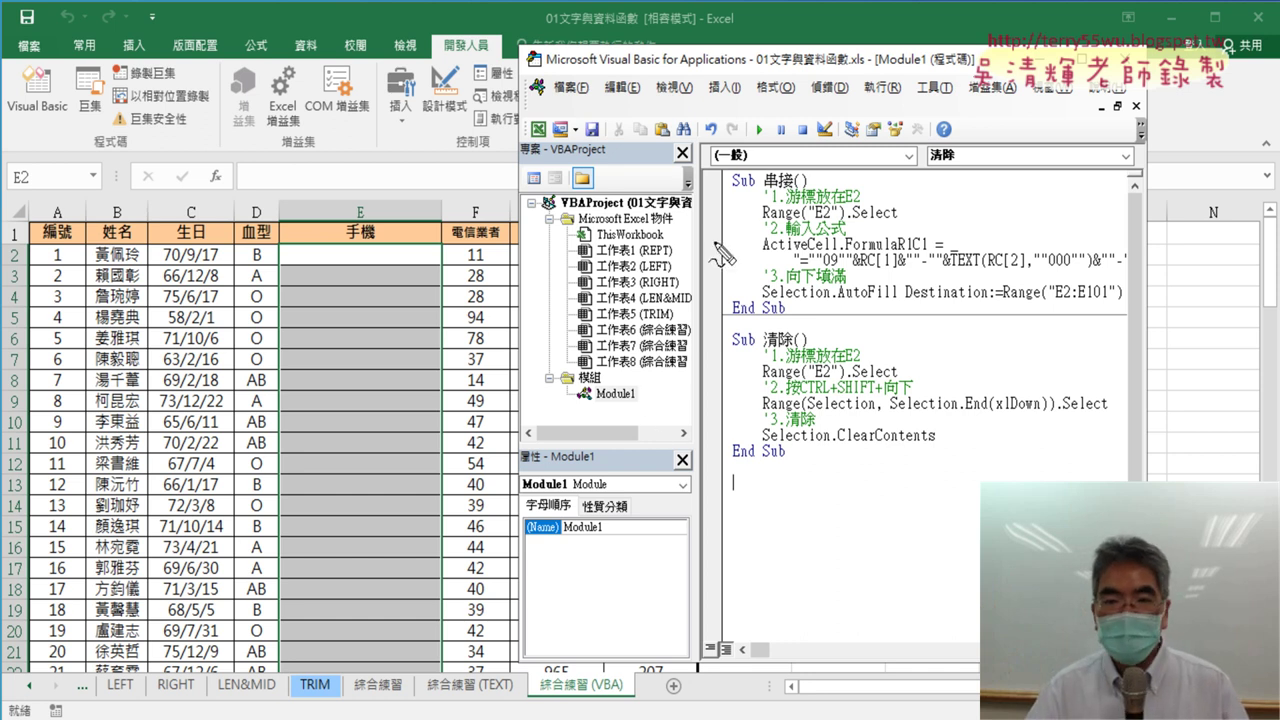
mouse_move(652, 432)
left_mouse_down()
mouse_move(735, 488)
mouse_move(710, 492)
left_mouse_up()
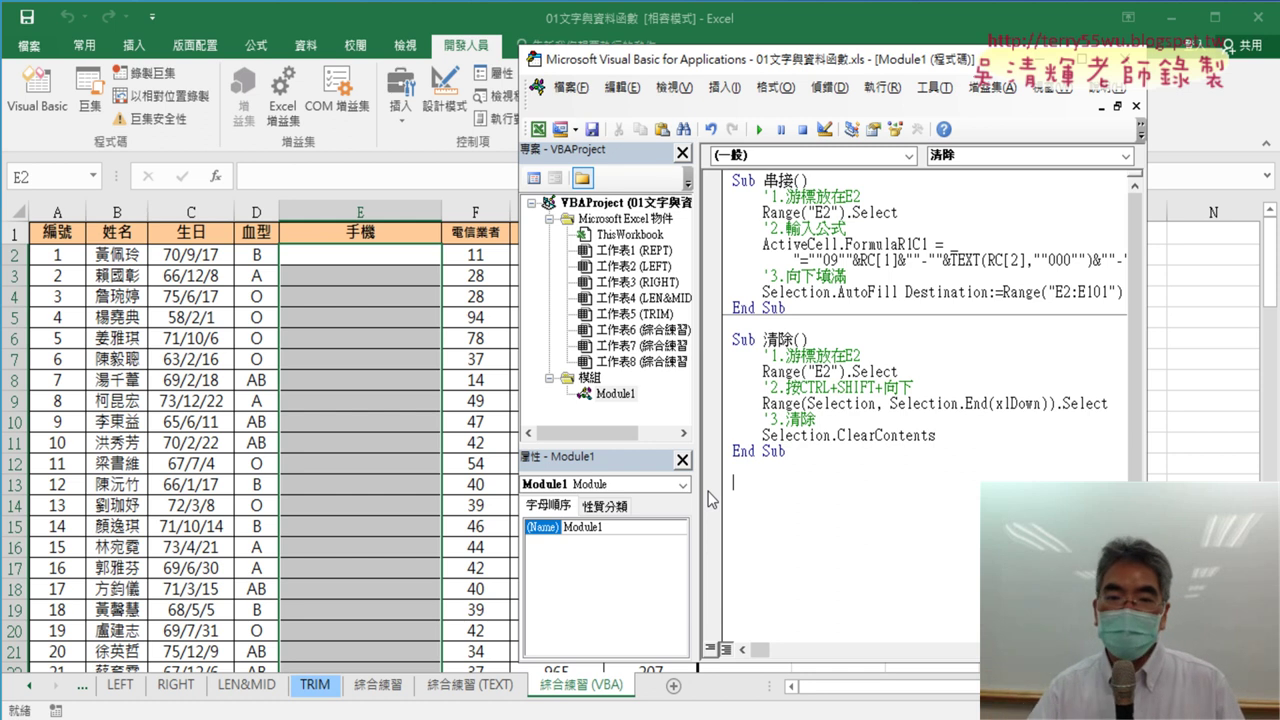
right_click(624, 401)
- Insert a new Module2, glance at Module1, and return to the empty Module2
mouse_move(700, 489)
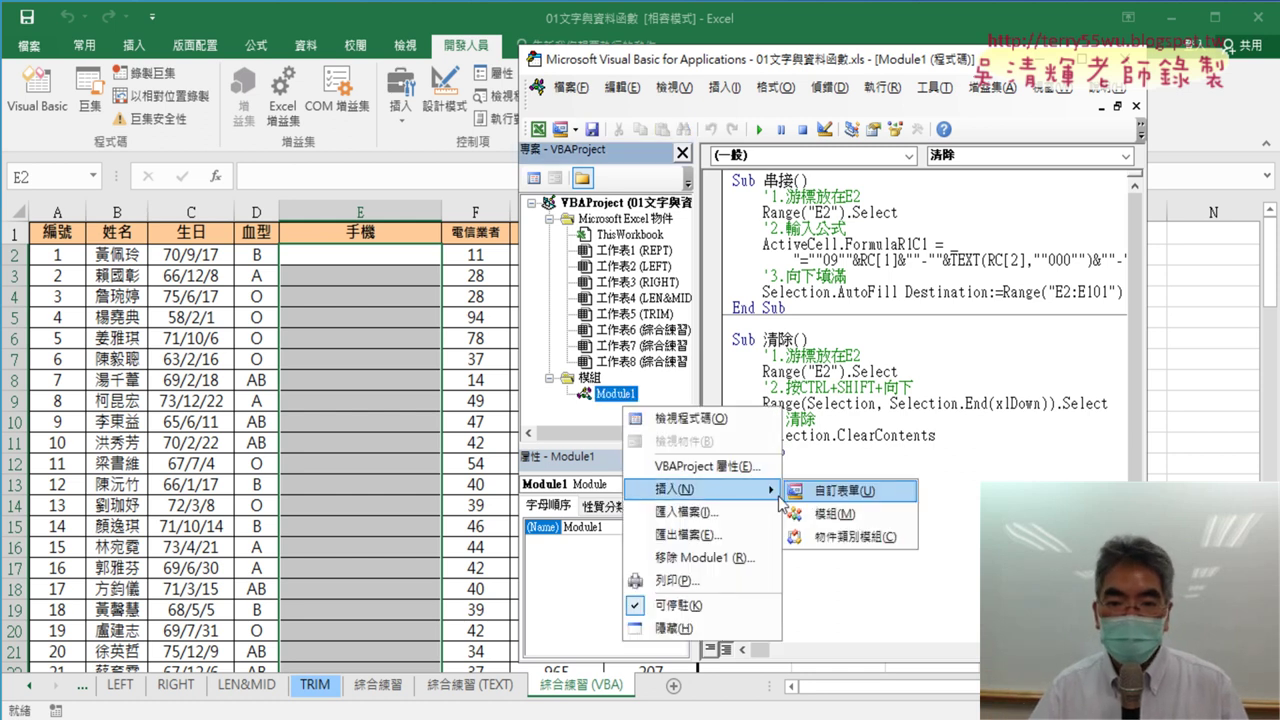
left_click(829, 514)
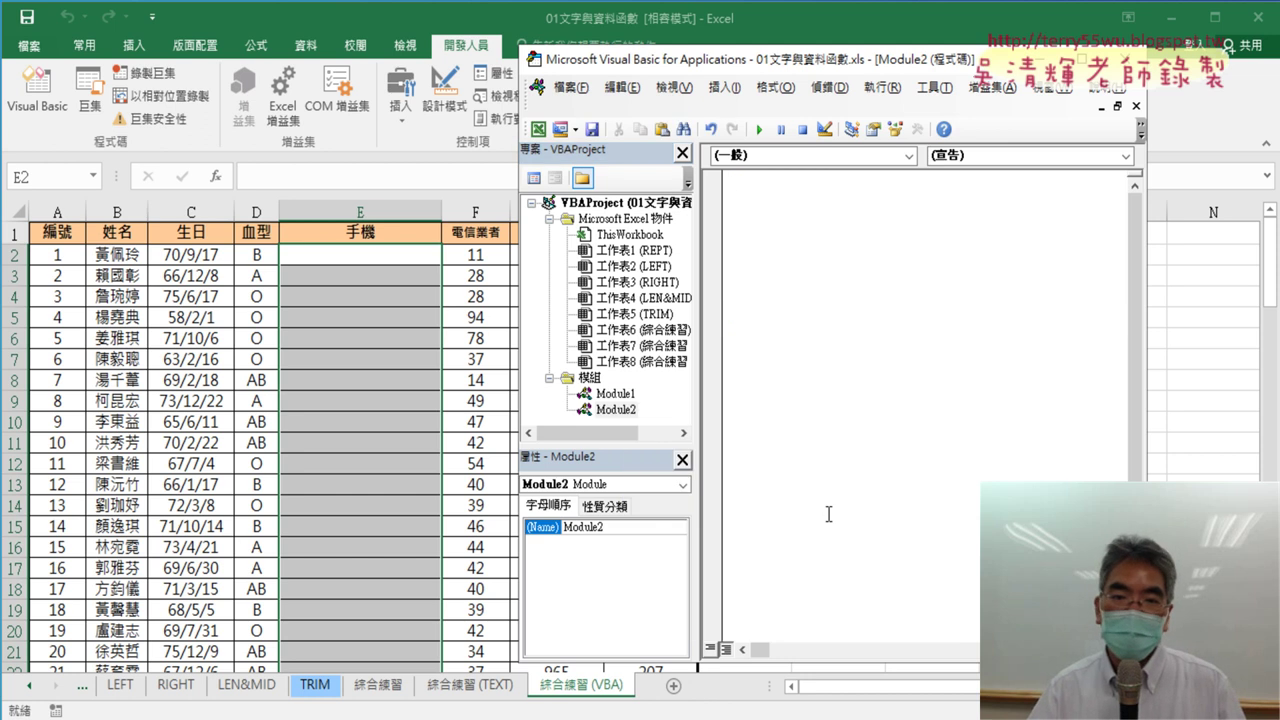
double_click(617, 394)
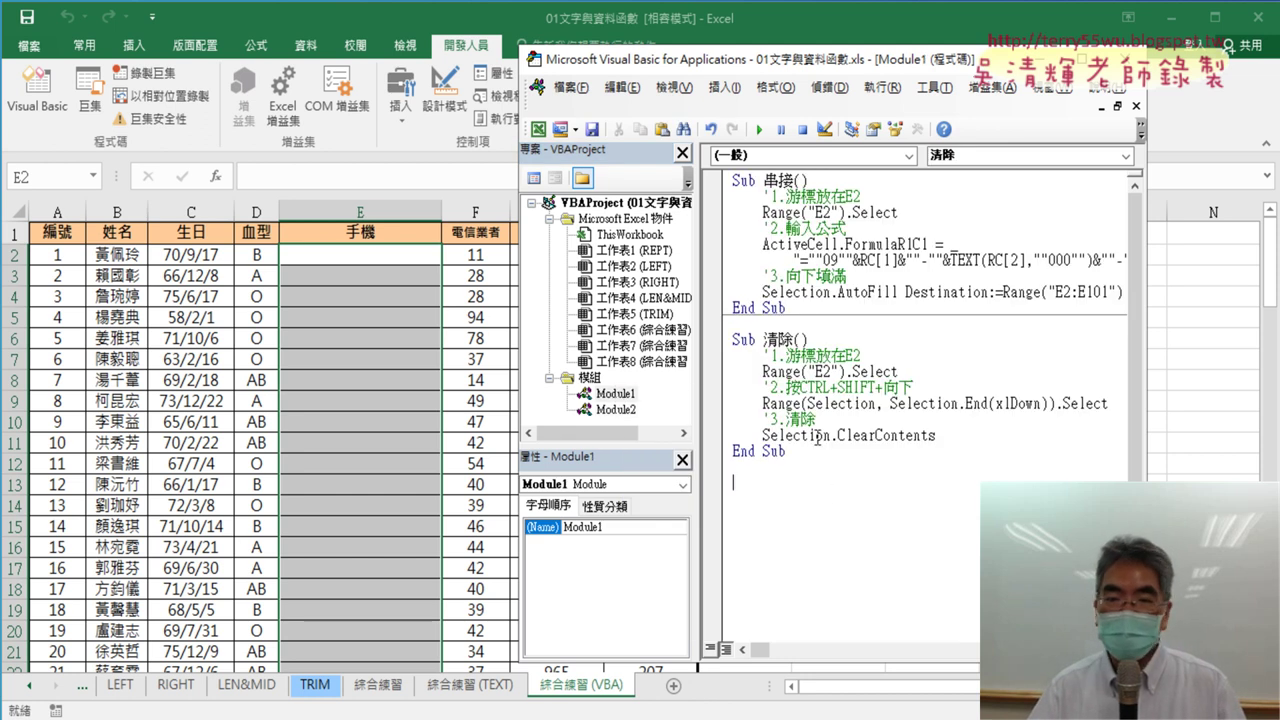
double_click(616, 409)
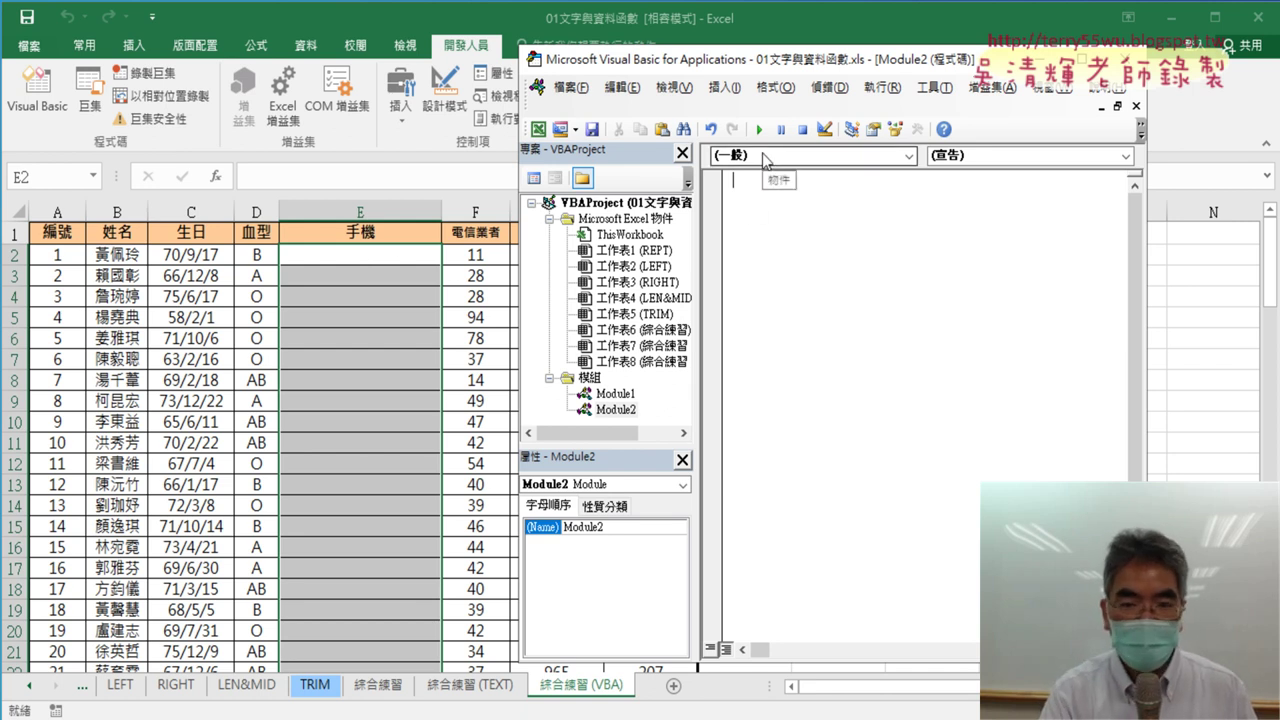
- Declare Sub 門號公式 in Module2 using phonetic input for the Chinese name
type("sub")
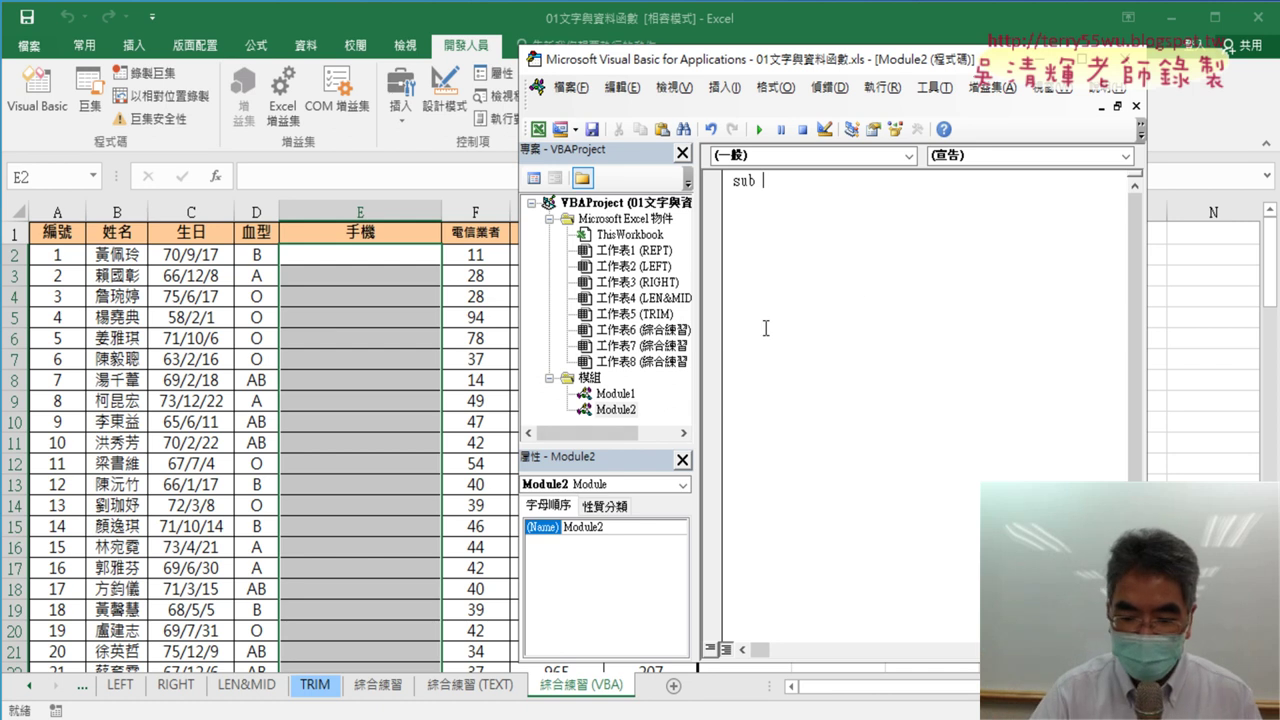
type("ㄇㄅ")
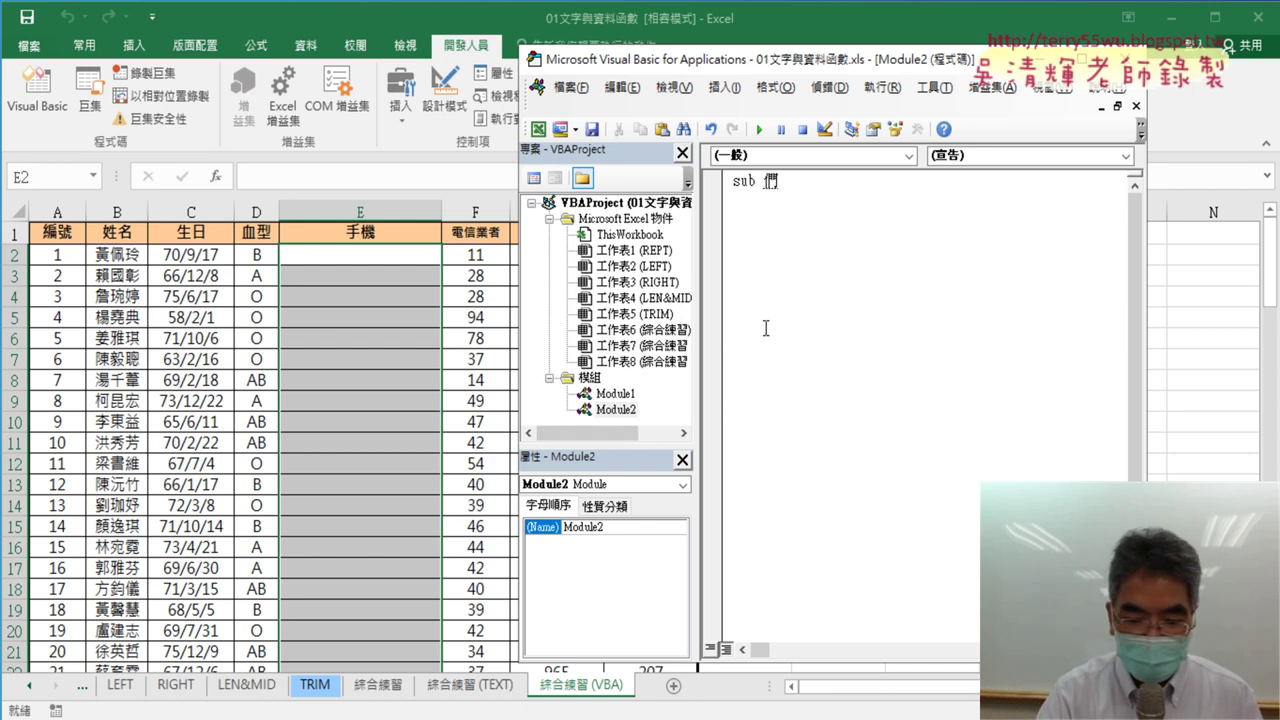
type("們ㄏㄠ4")
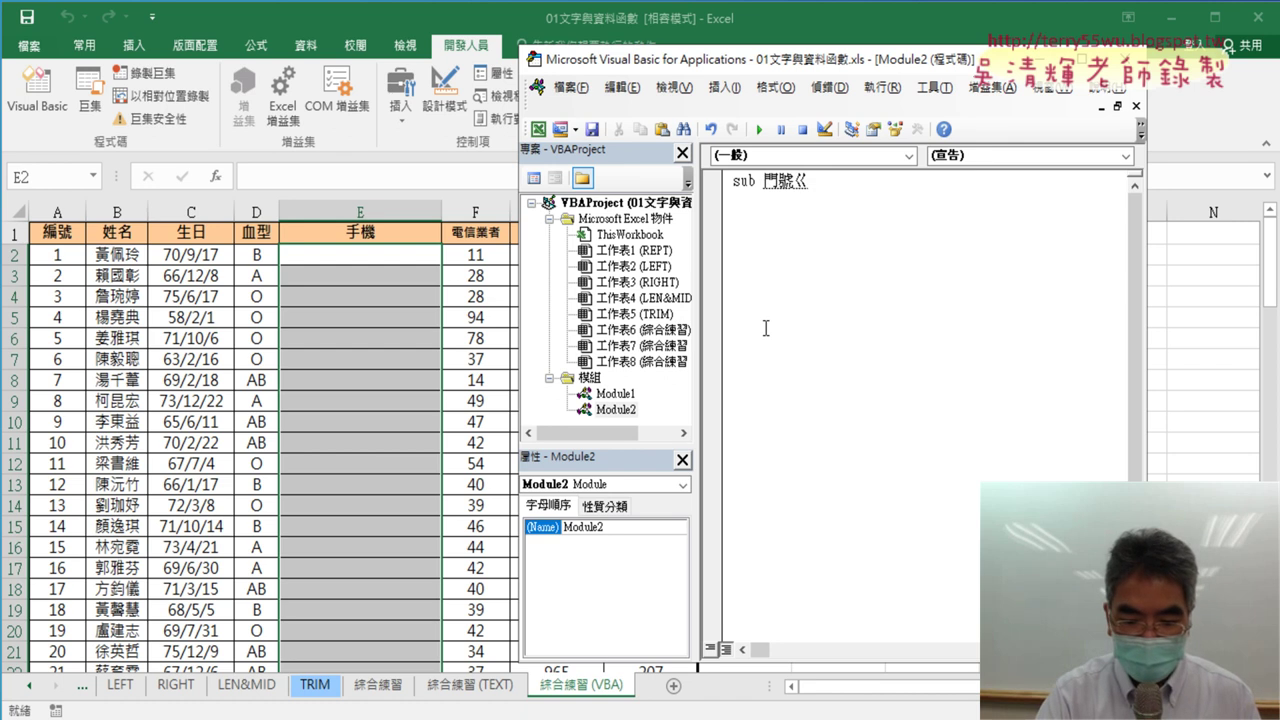
type("ㄍㄨㄥ")
key("space")
type("ㄕ")
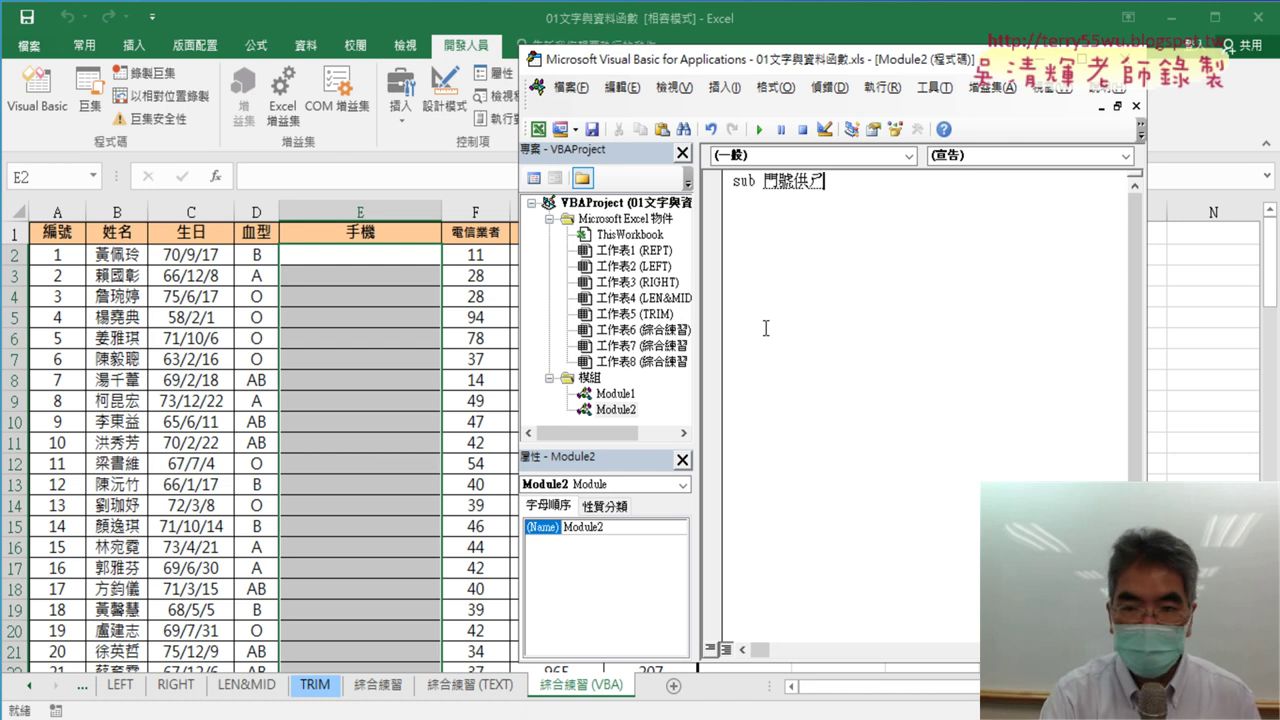
type("4")
key("Down")
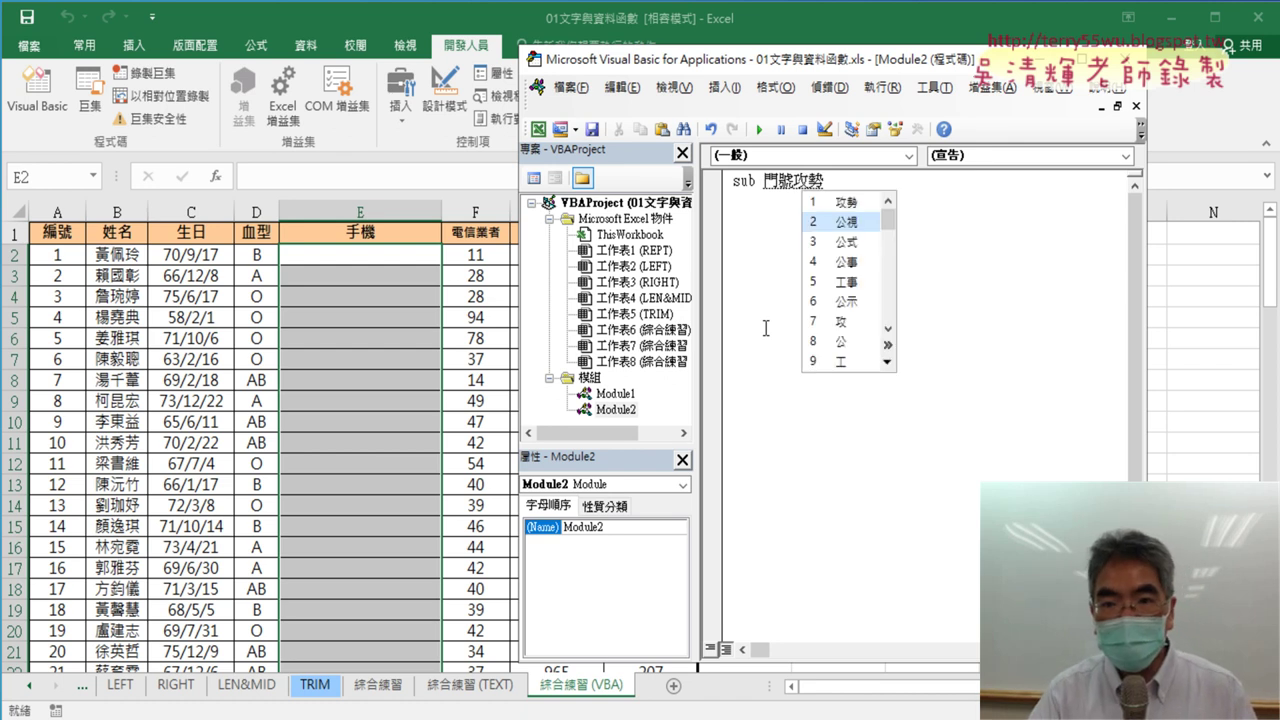
key("Down")
key("Return")
key("Return")
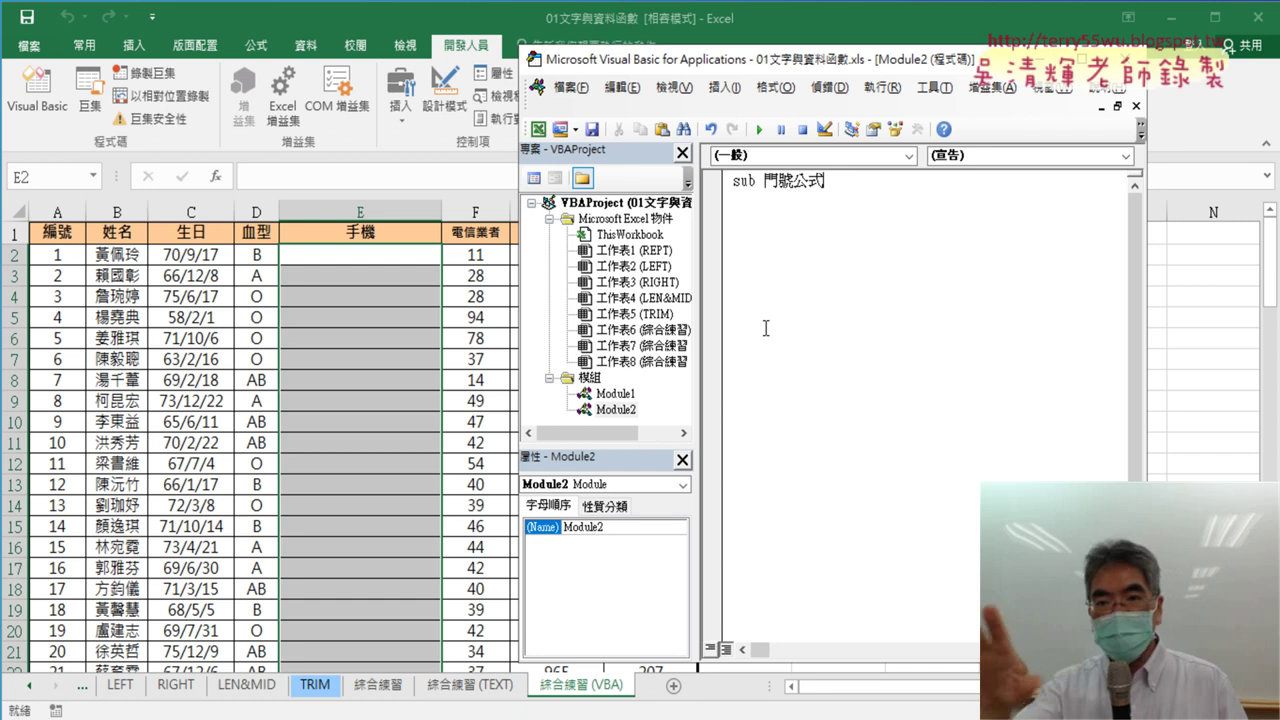
key("Return")
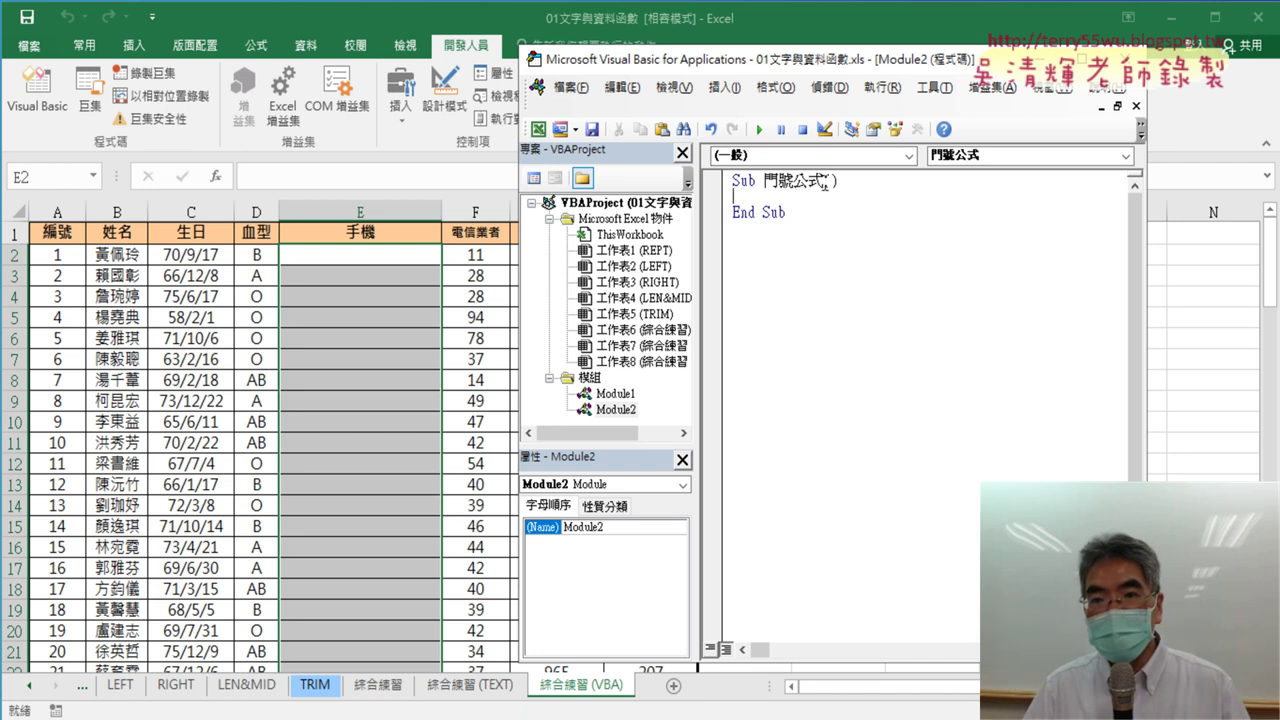
mouse_move(823, 182)
left_mouse_down()
mouse_move(842, 190)
mouse_move(838, 206)
left_mouse_up()
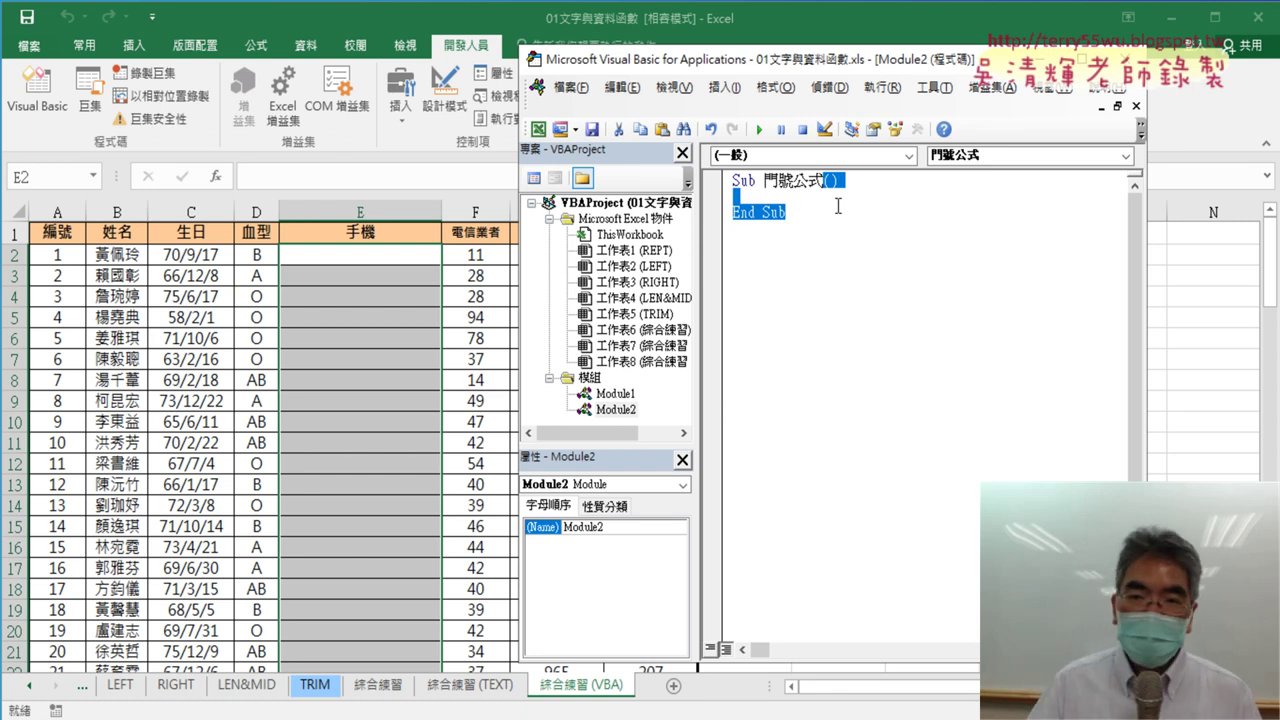
left_click(838, 206)
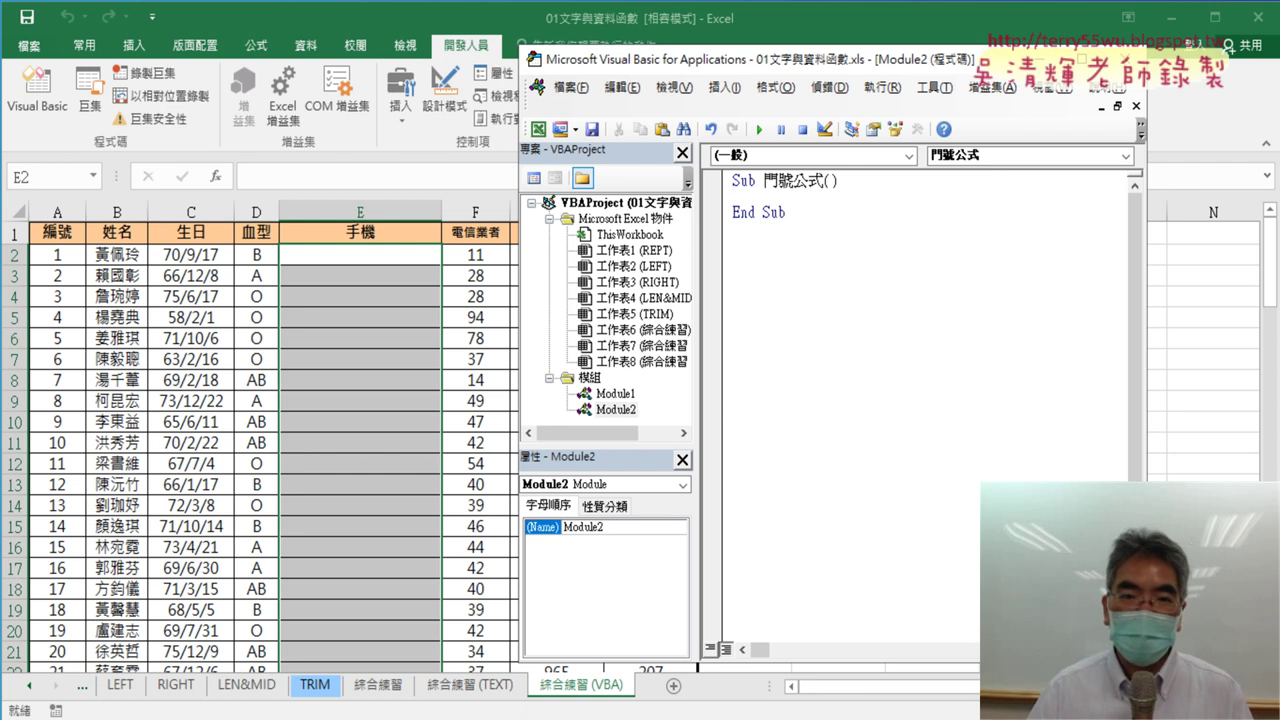
- Type cells(2,"E") as the 門號公式 macro's first line and dismiss the compile error
left_click_drag(921, 66, 985, 60)
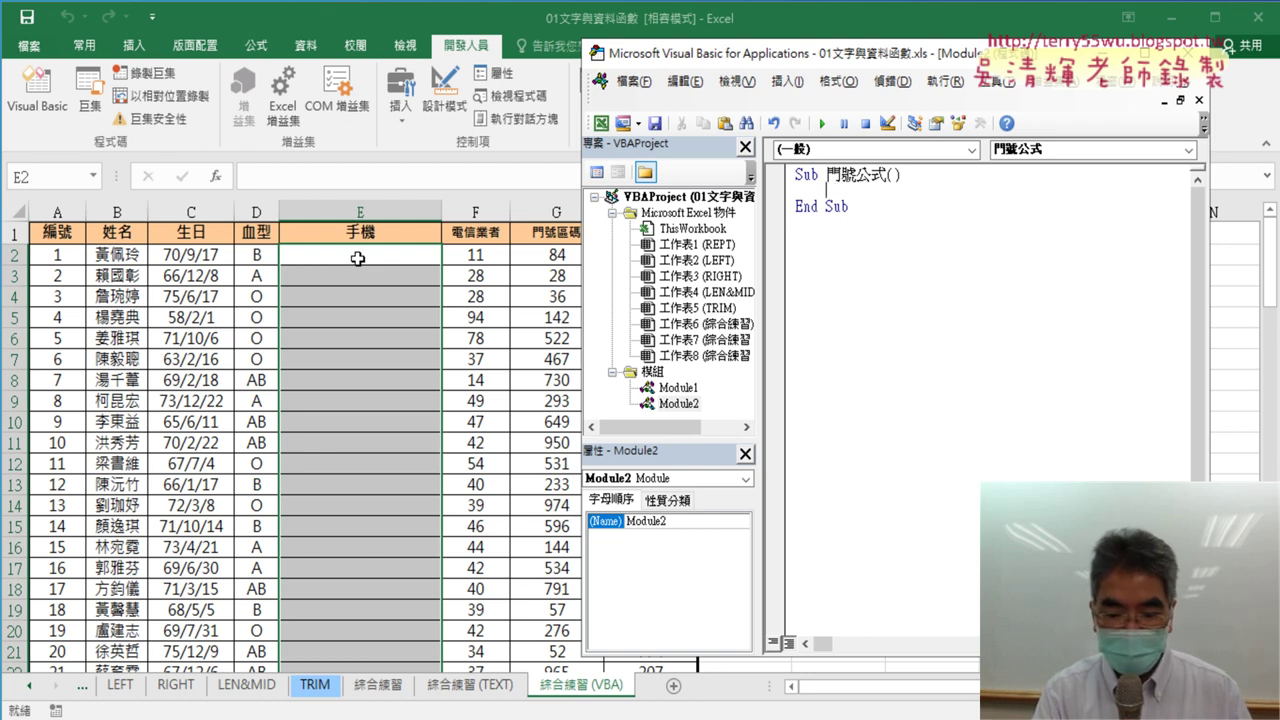
type("cell")
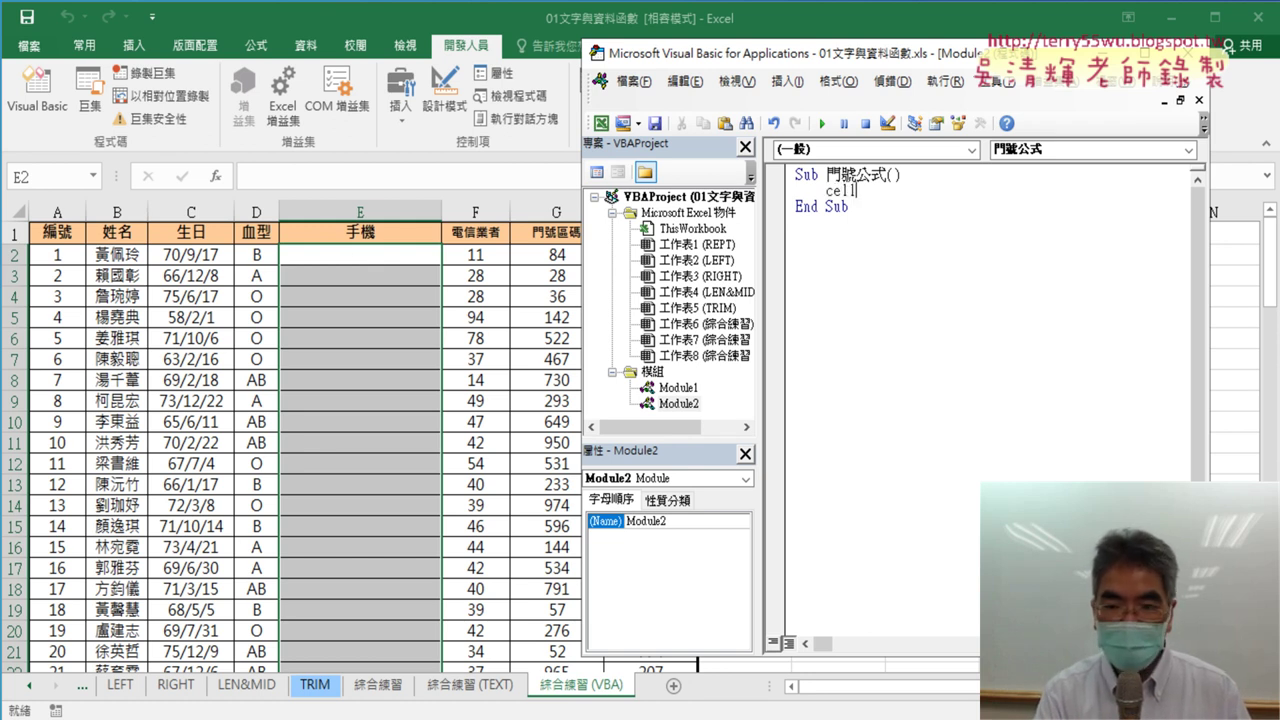
type("s")
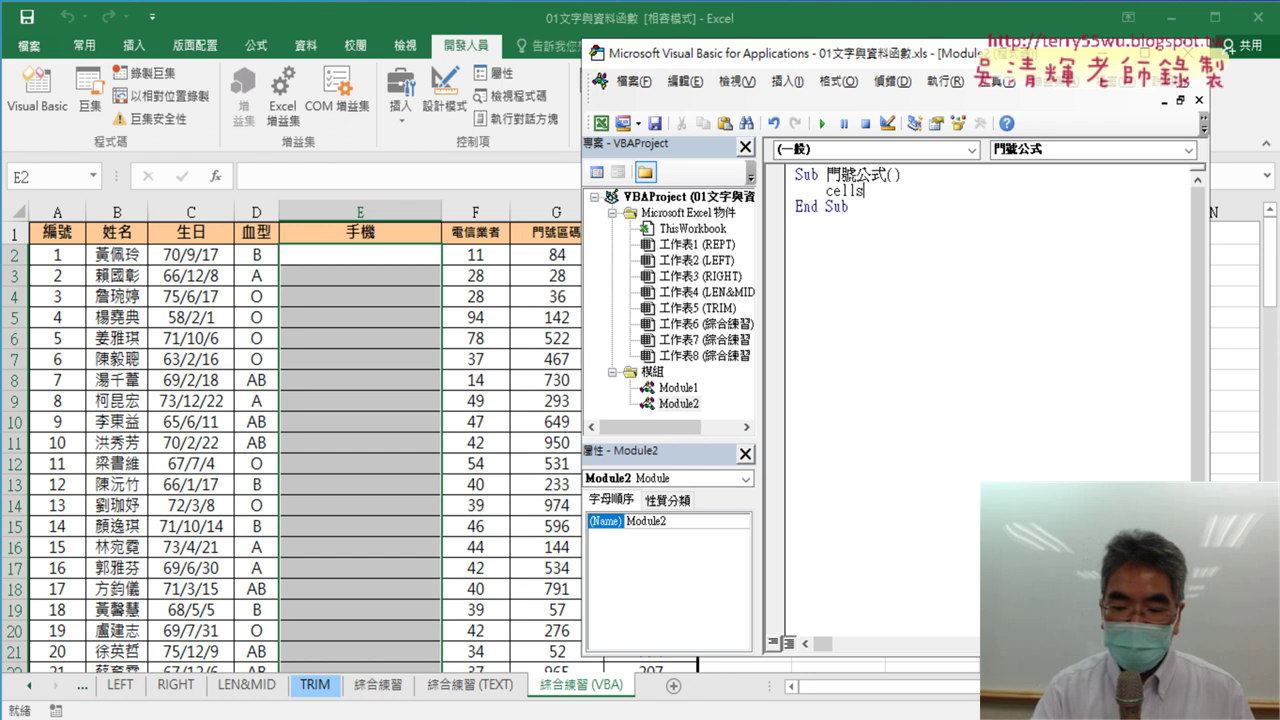
type("(")
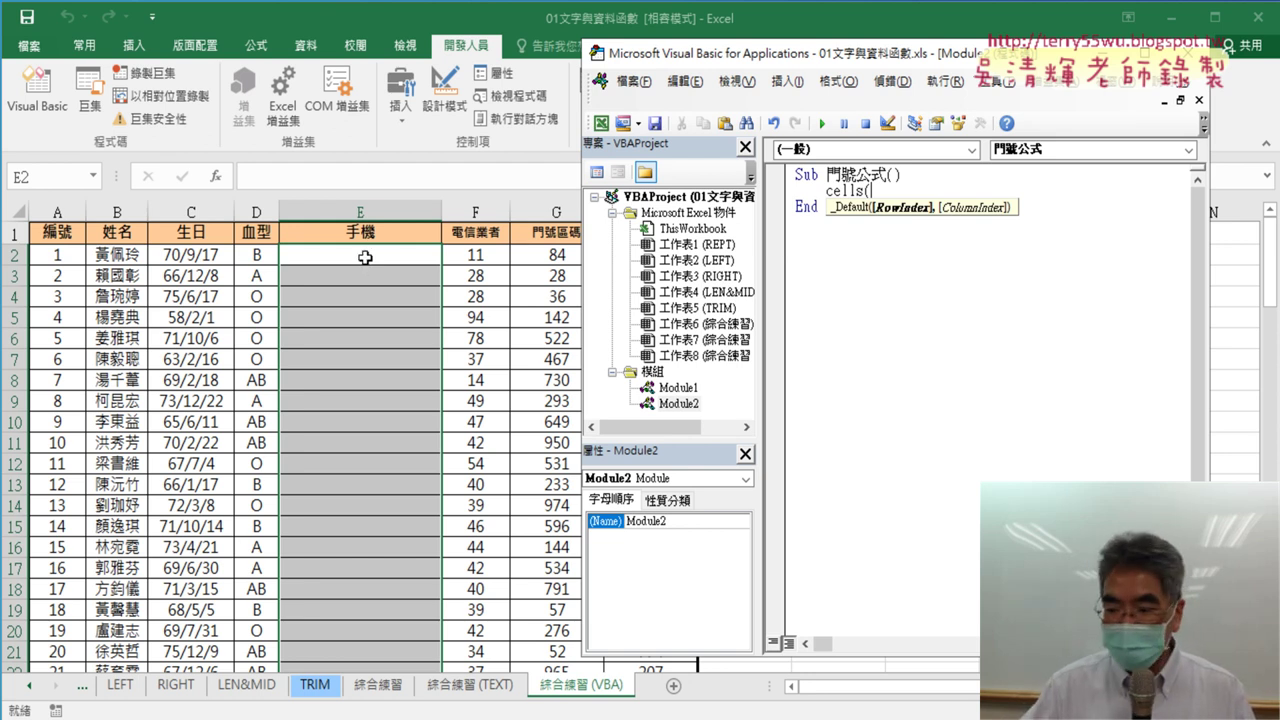
type("2")
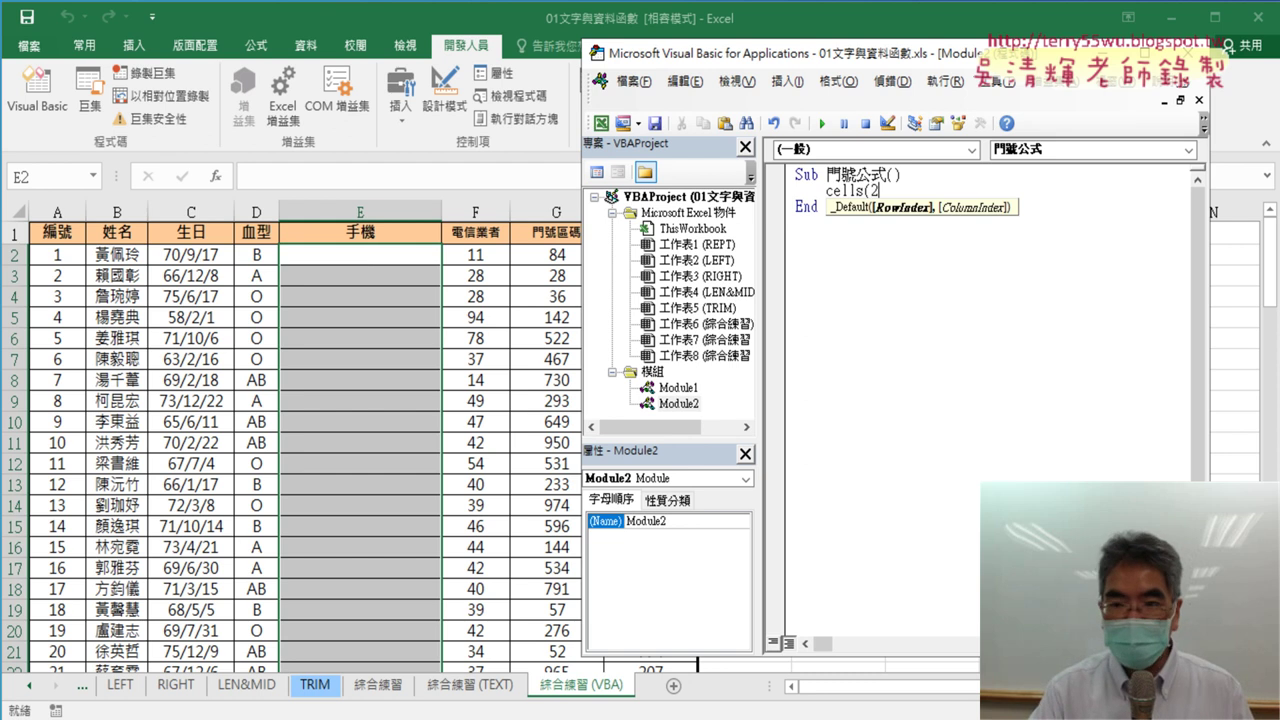
type(",")
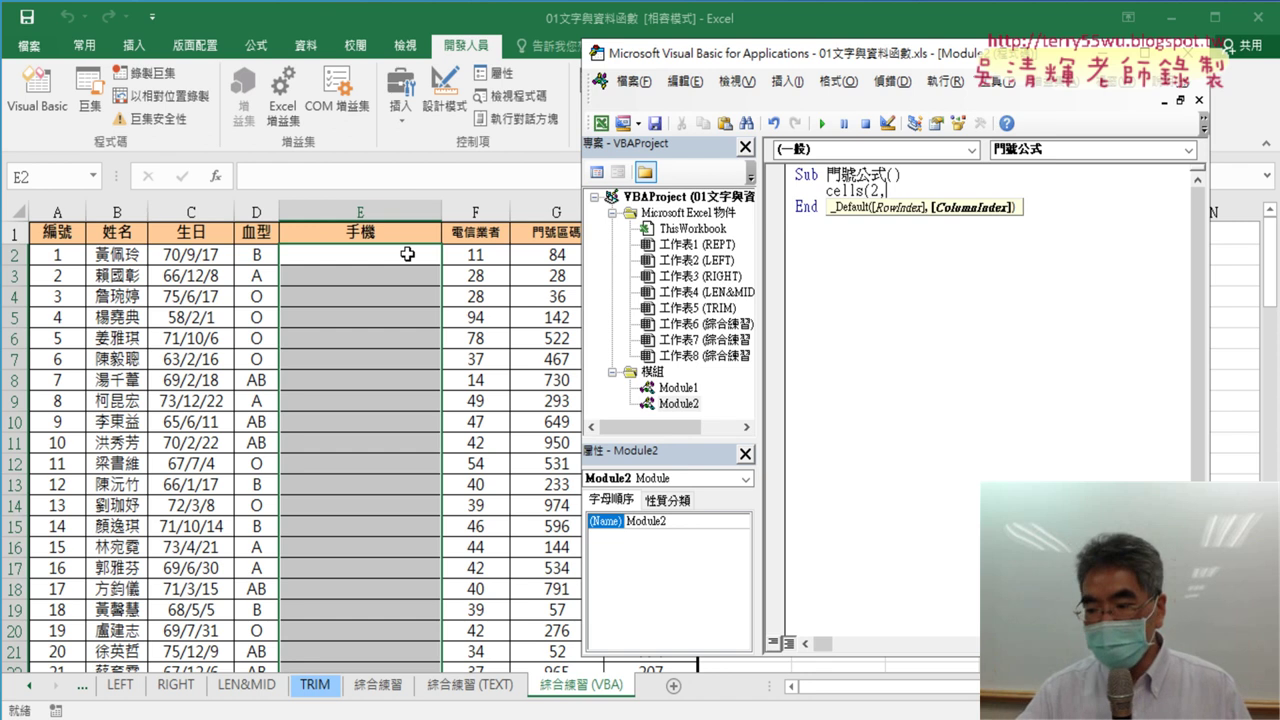
type("5")
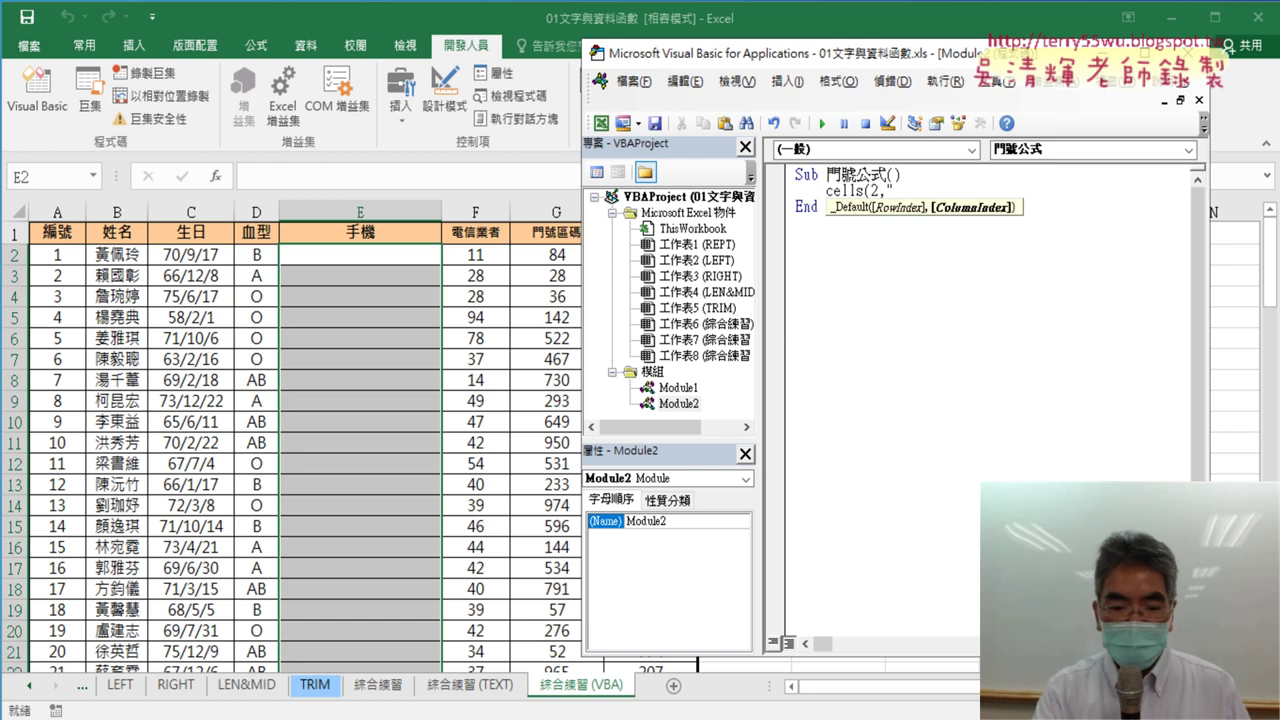
type("E\"")
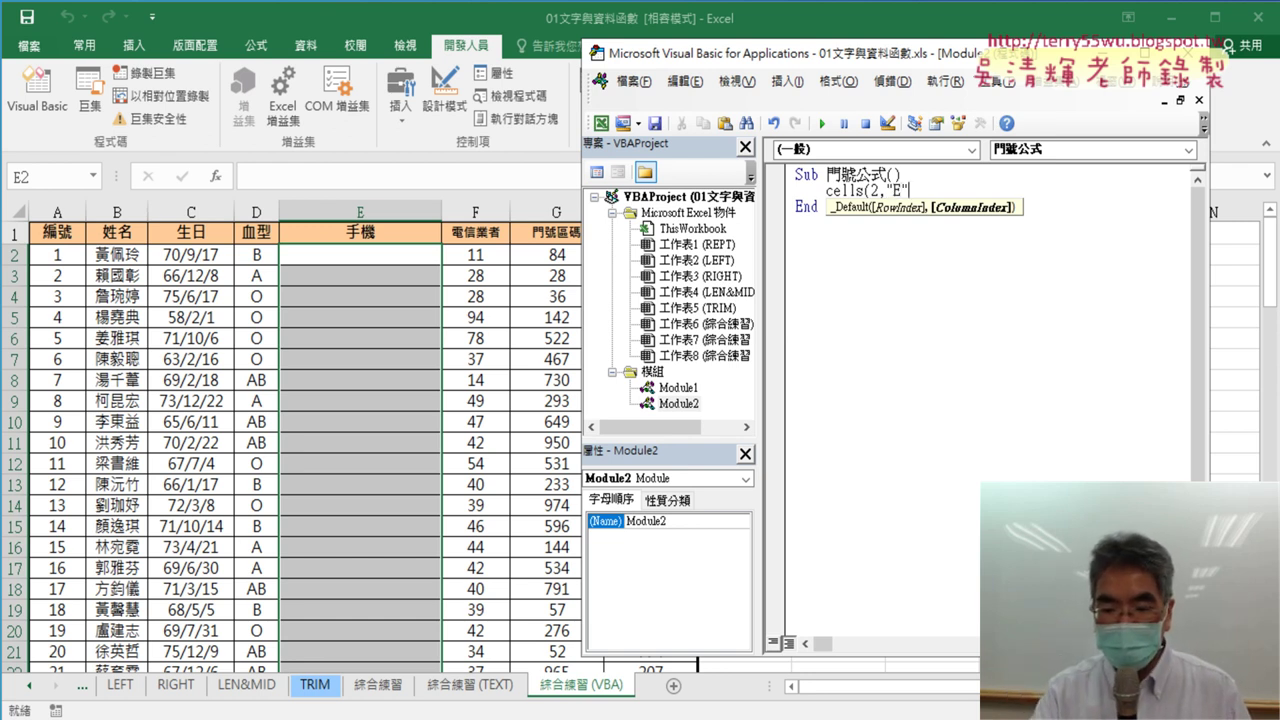
type(")")
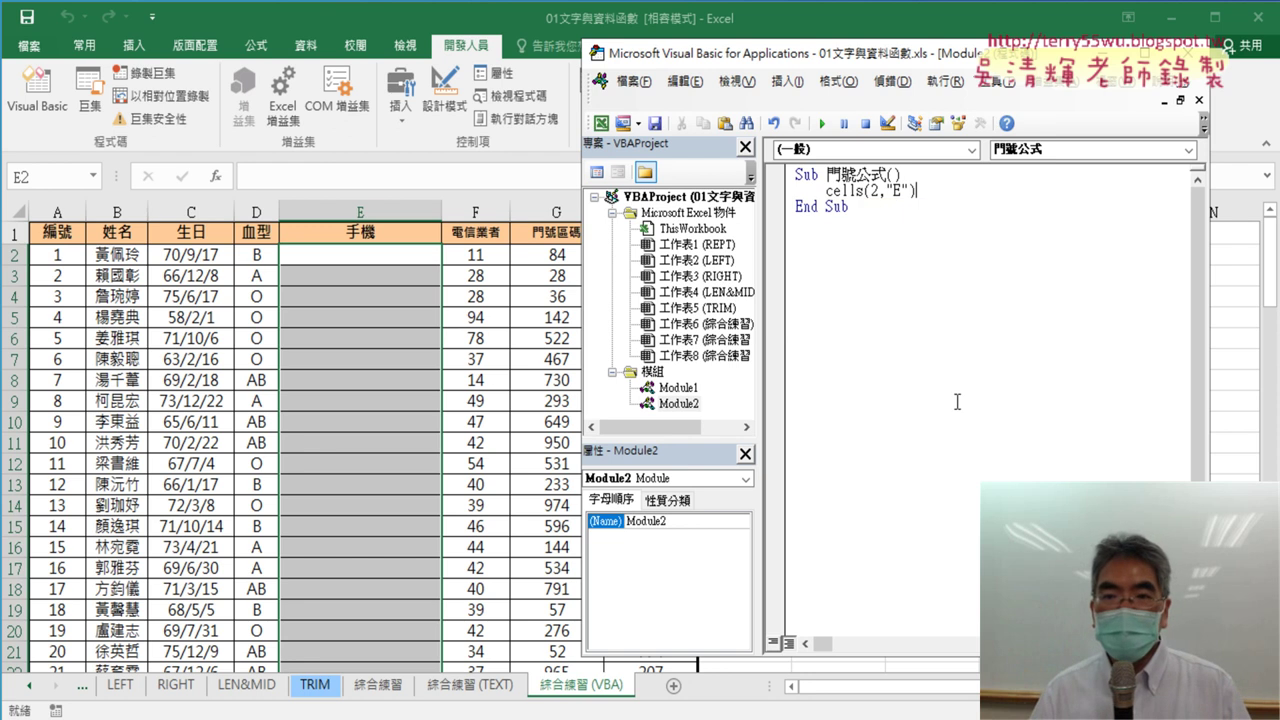
left_click(952, 250)
left_click(619, 449)
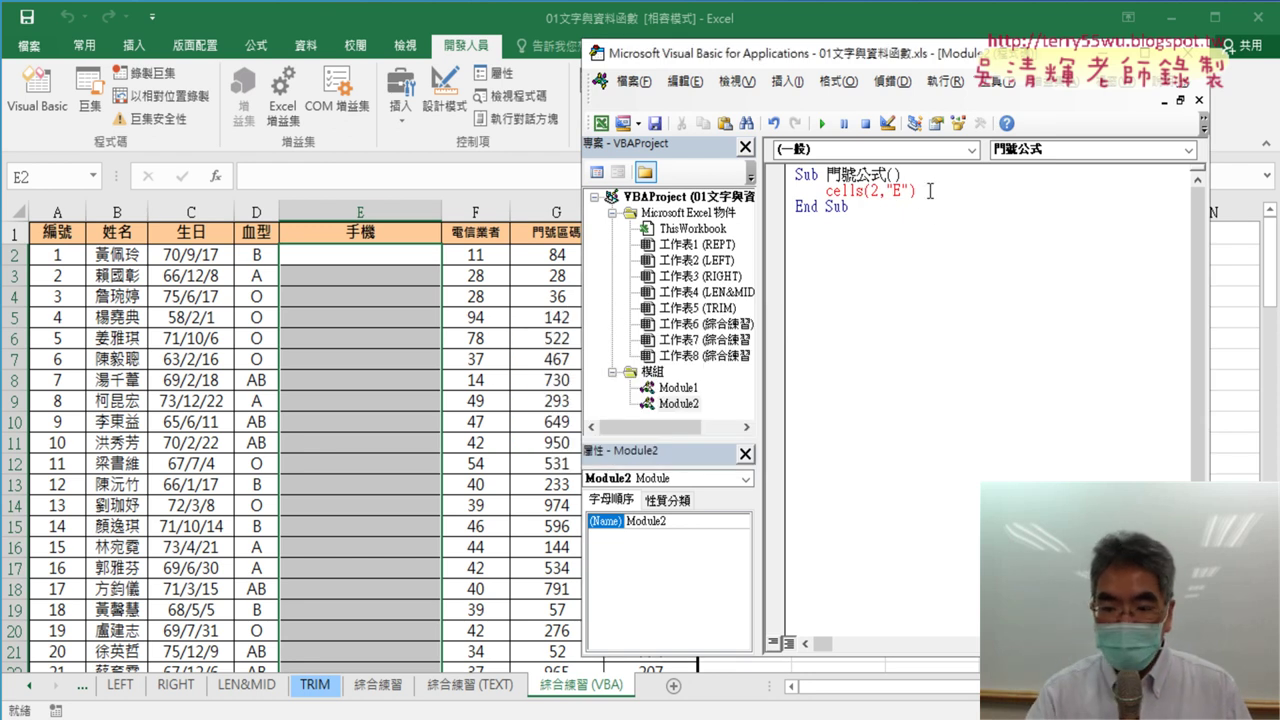
- Complete the line as Cells(2, "E") = "" and switch to the 綜合練習 (TEXT) sheet
type("=")
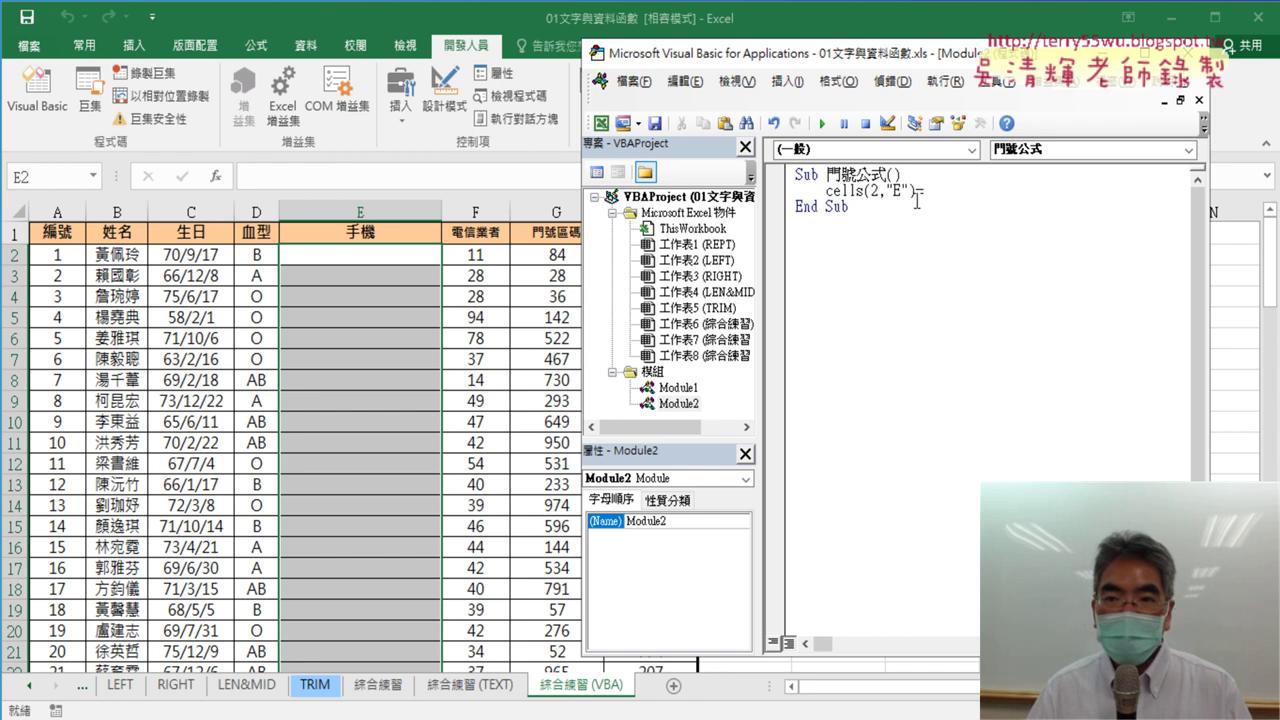
left_click_drag(909, 190, 872, 192)
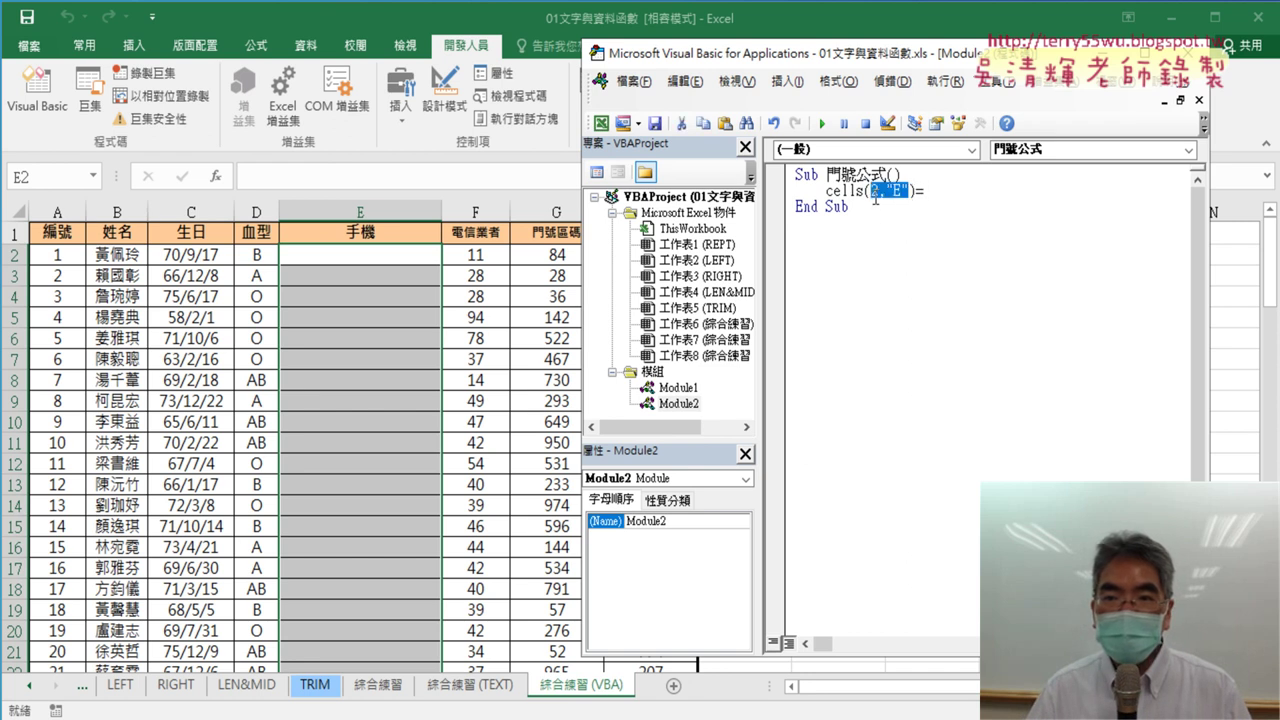
left_click(952, 192)
type("\"\"")
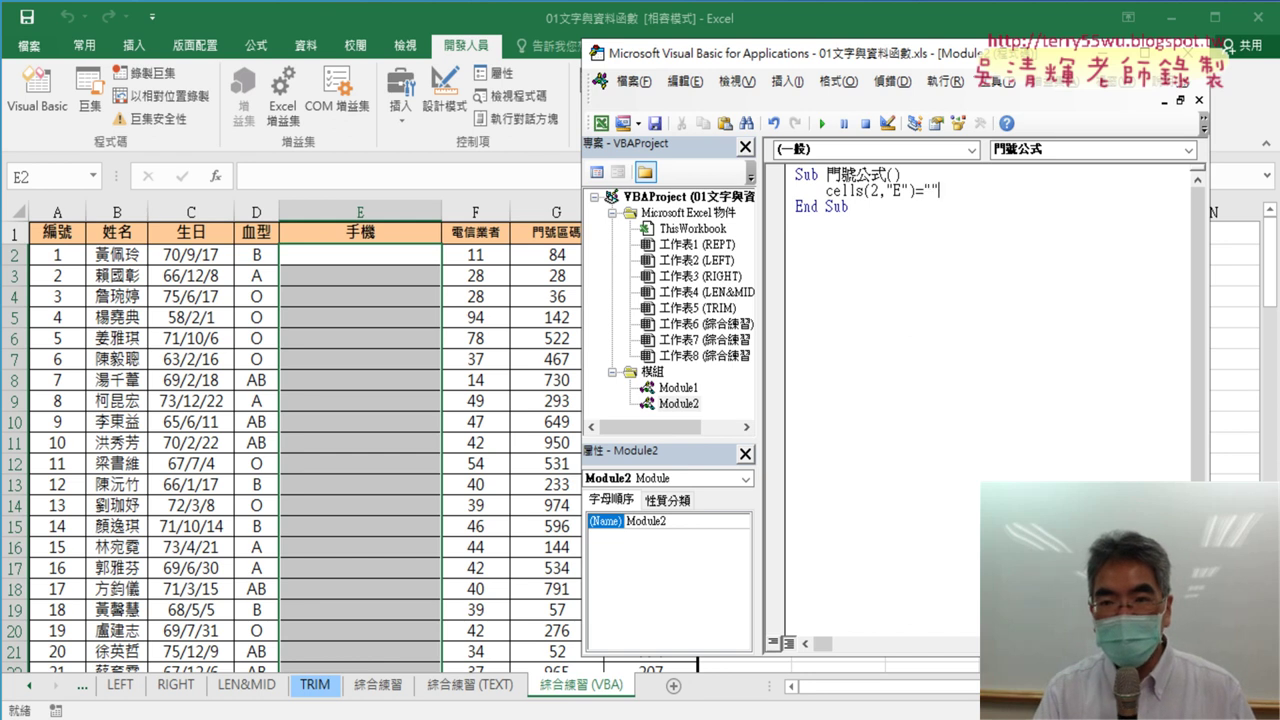
key("BackSpace")
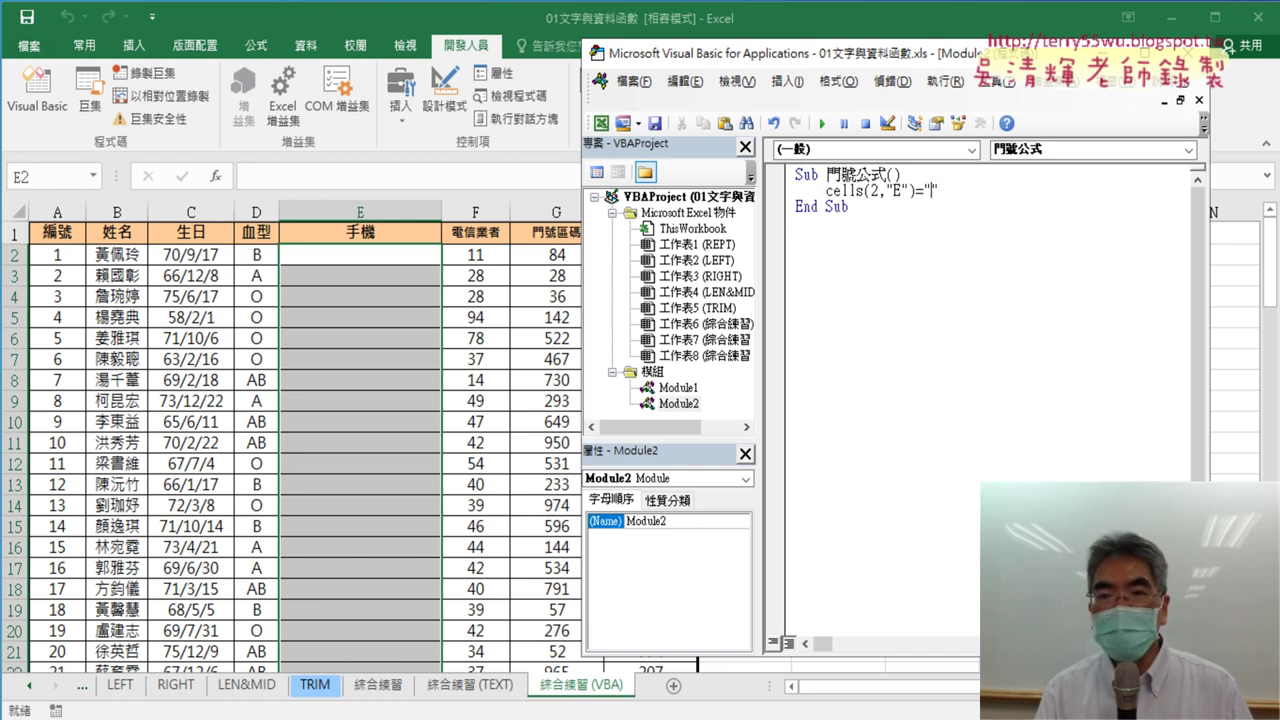
key("Down")
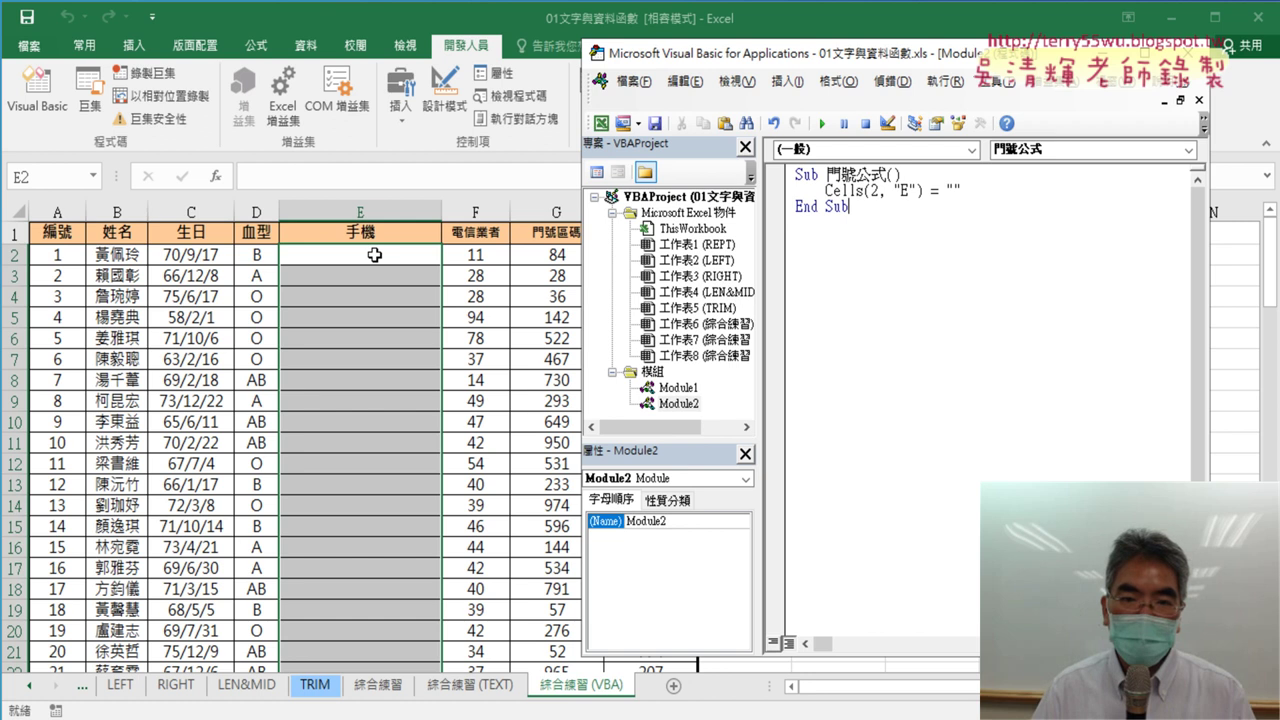
left_click(484, 690)
- Run the 串接 macro to fill the phone column, then select E2's formula text
left_click(860, 266)
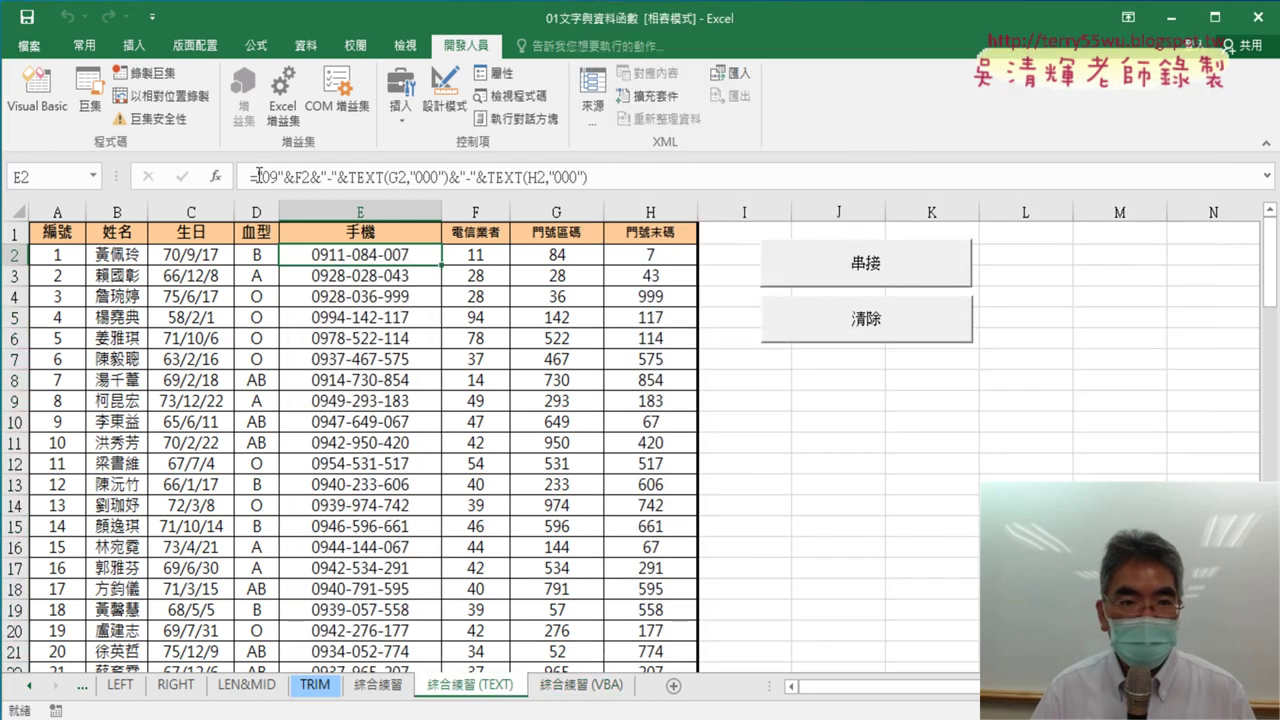
left_click_drag(250, 177, 598, 182)
right_click(584, 180)
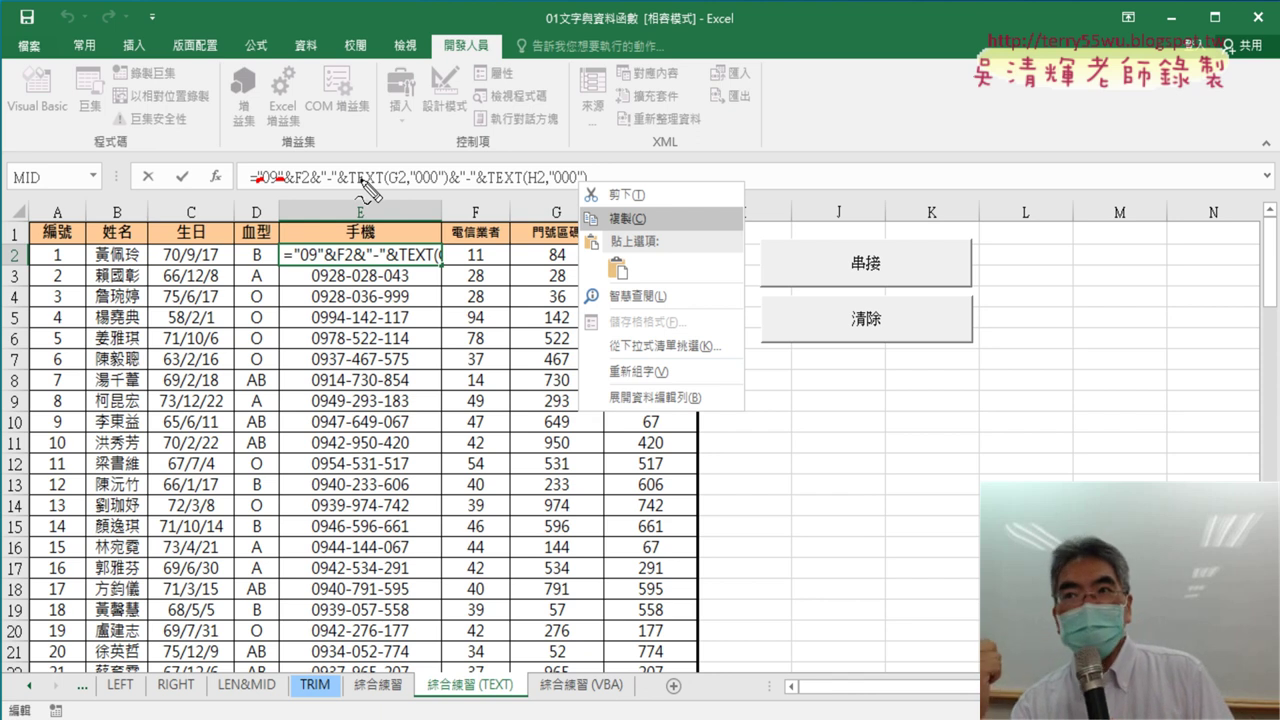
- Copy E2's TEXT phone-number formula from the formula bar and cancel the cell edit
key("Escape")
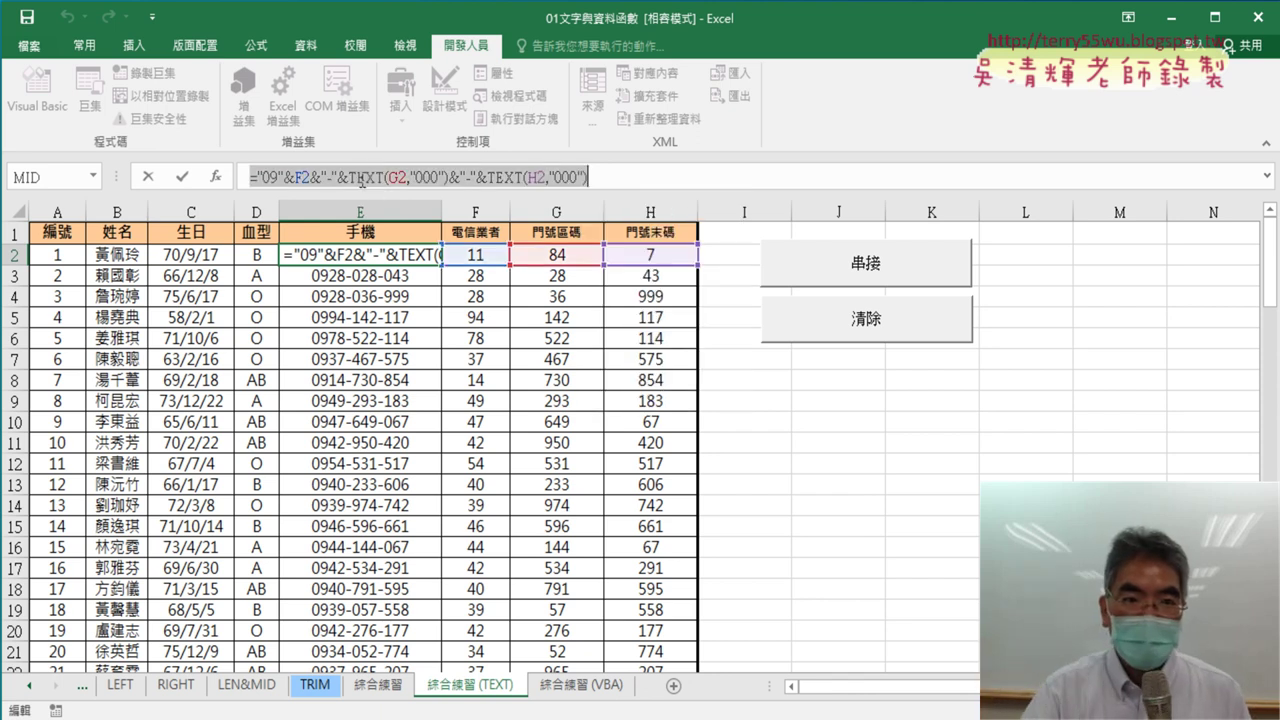
right_click(645, 174)
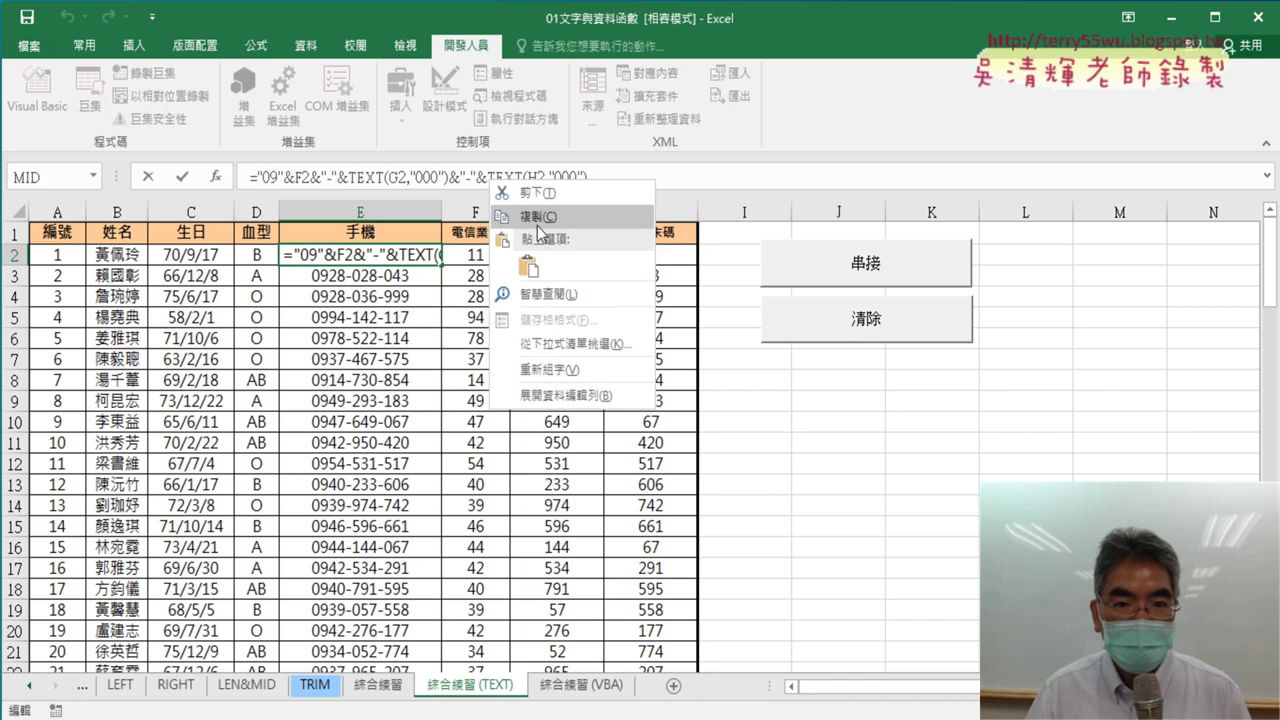
key("Escape")
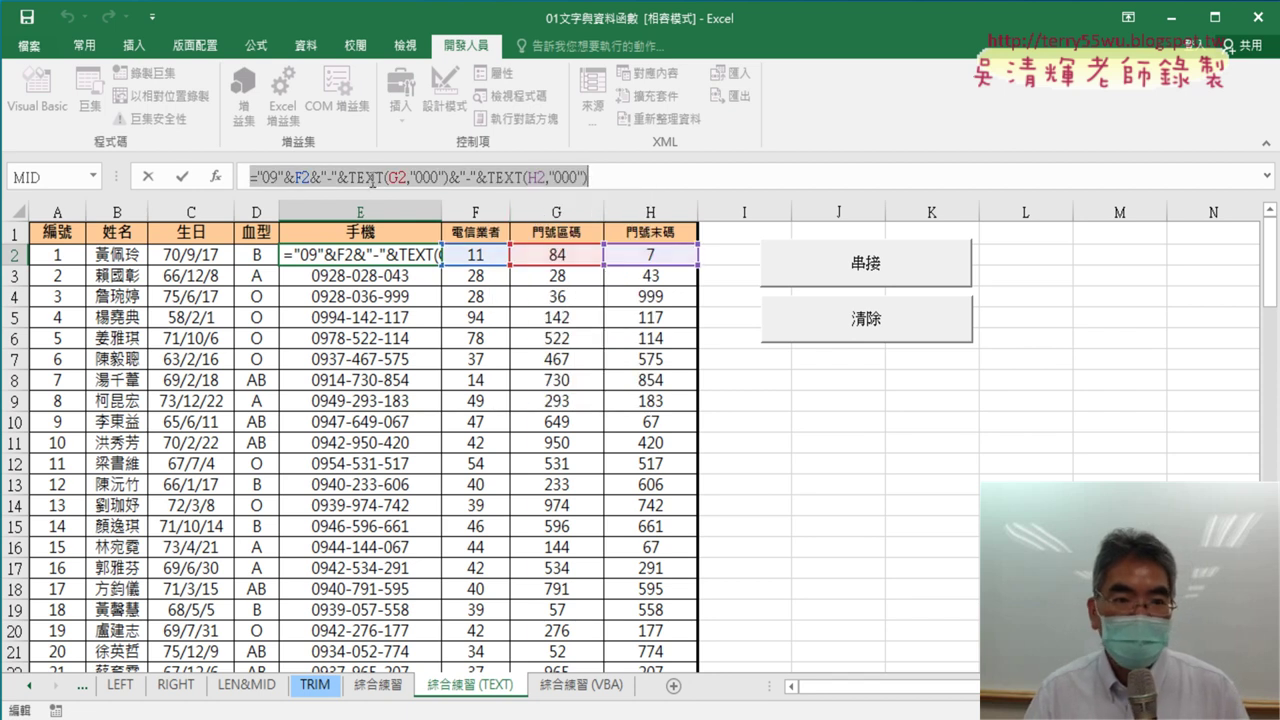
left_click(147, 177)
left_click(336, 177)
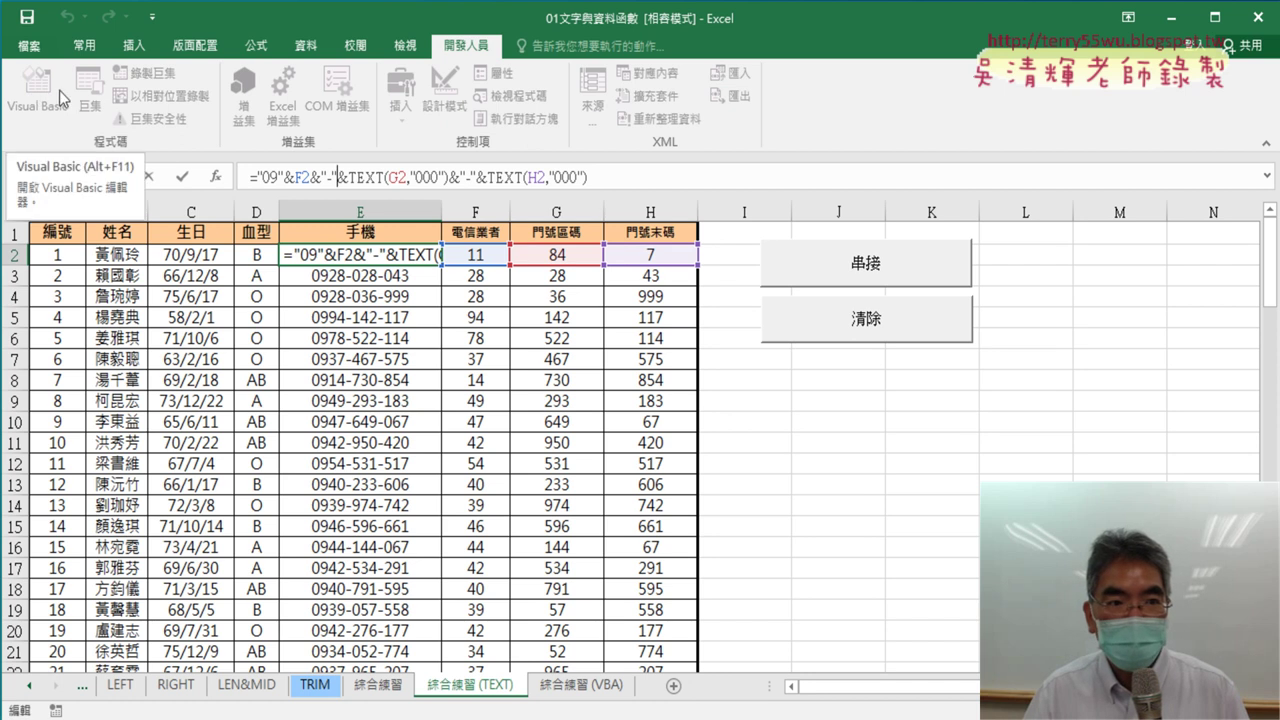
left_click(148, 180)
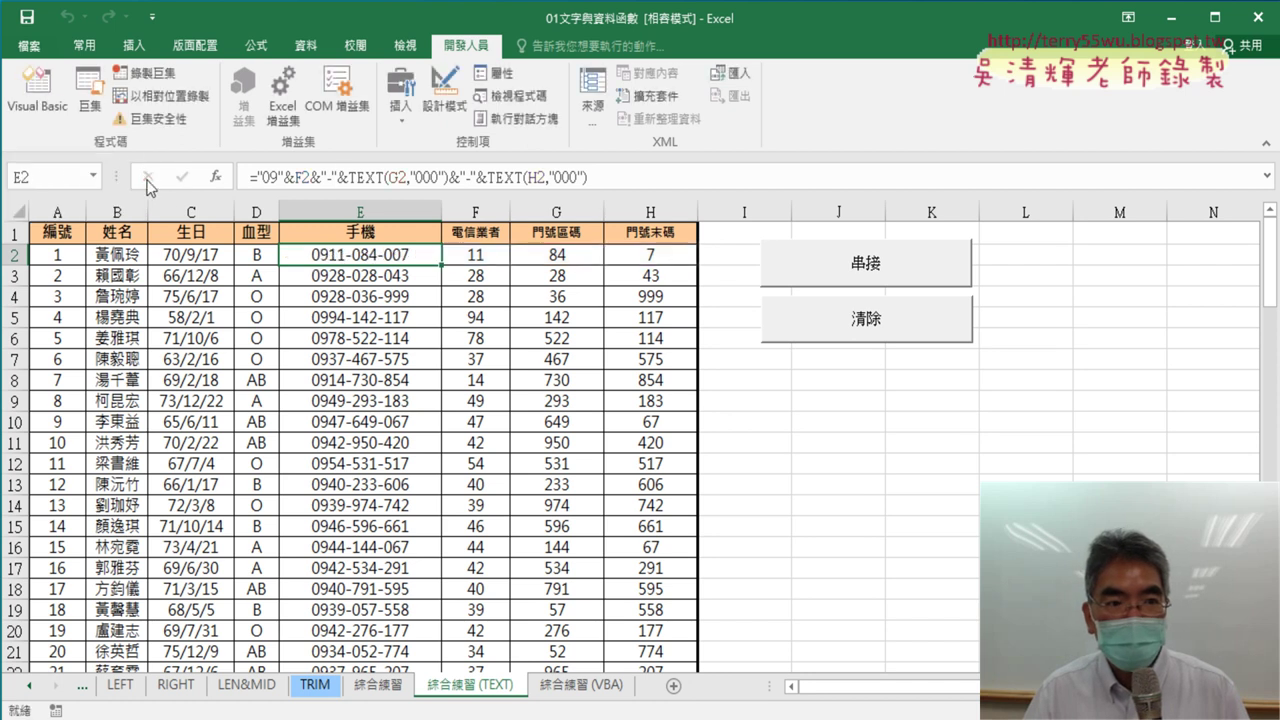
- Paste E2's phone formula between the empty quotes of Cells(2, "E") in 門號公式
left_click(45, 105)
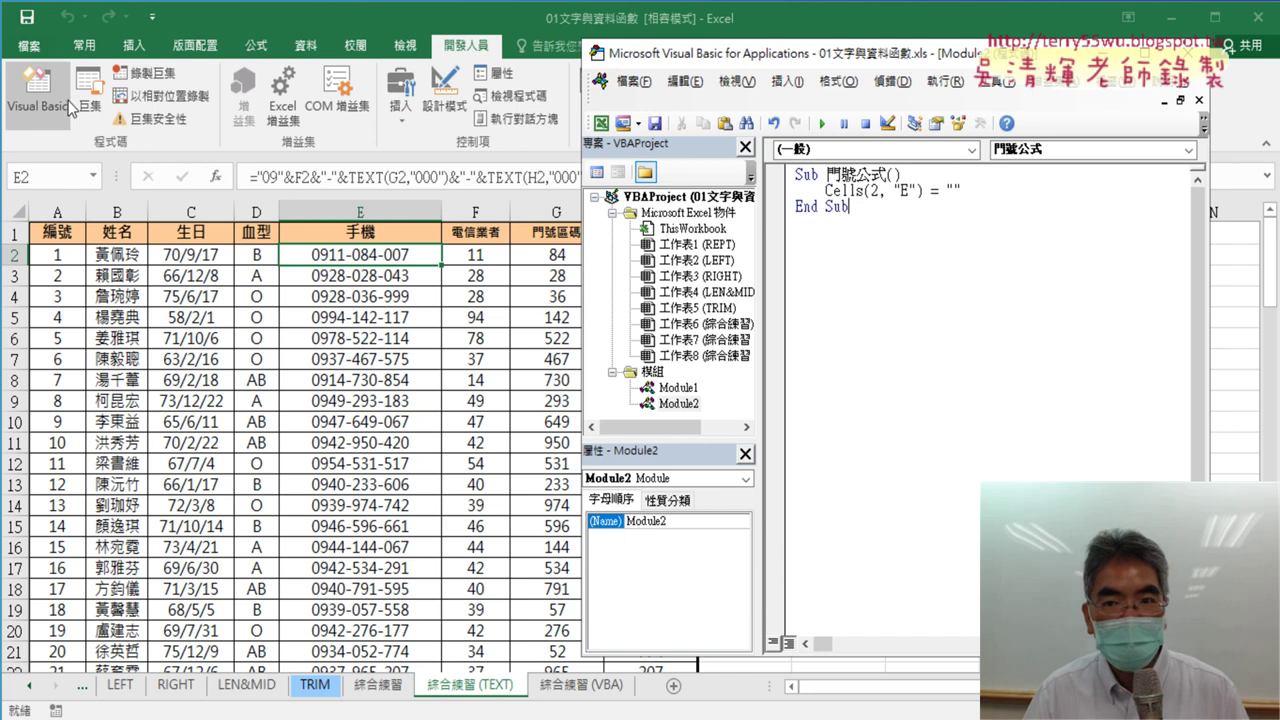
left_click_drag(950, 60, 722, 58)
left_click(750, 184)
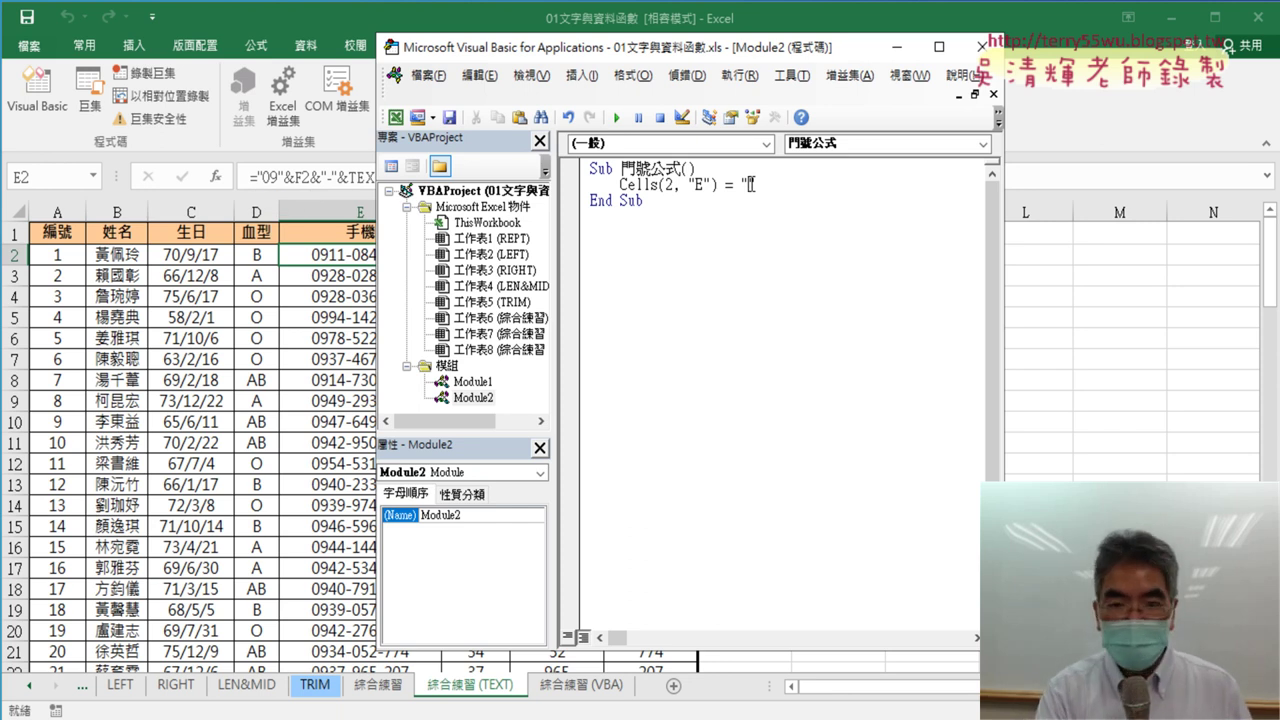
key("ctrl+v")
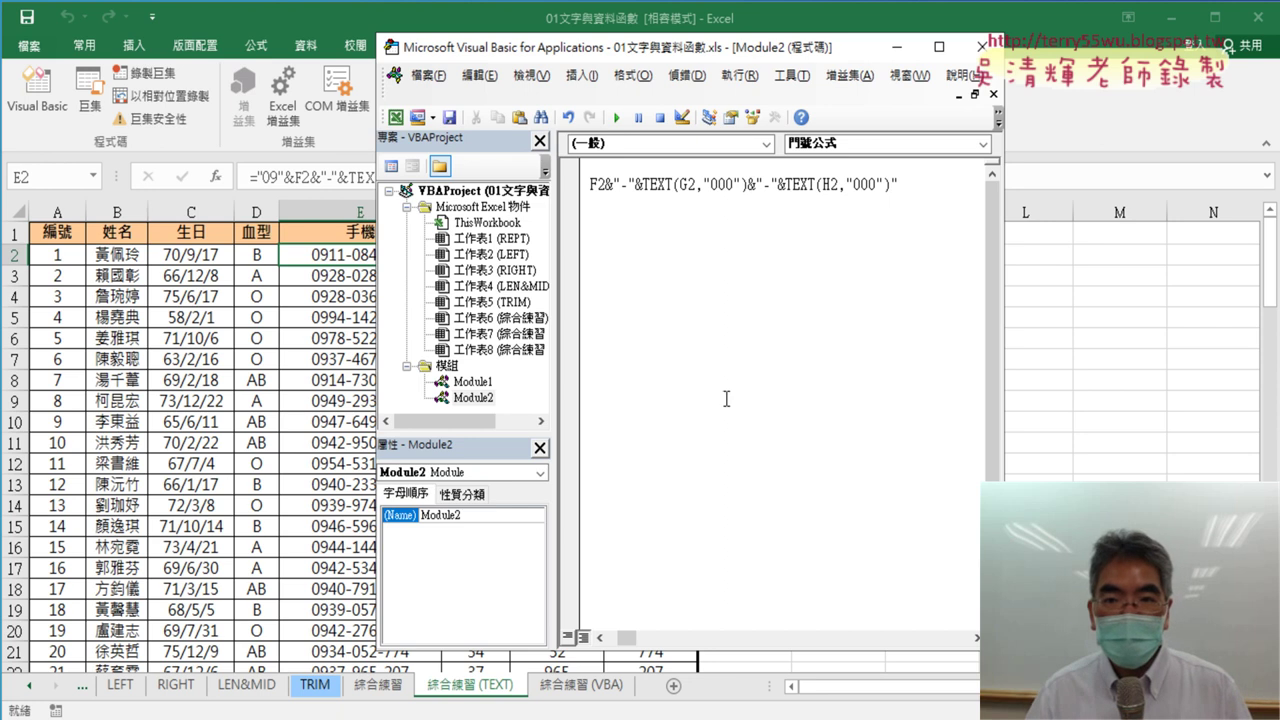
- Dismiss the compile error and restore the line to Cells(2, "E") = ""
left_click(726, 399)
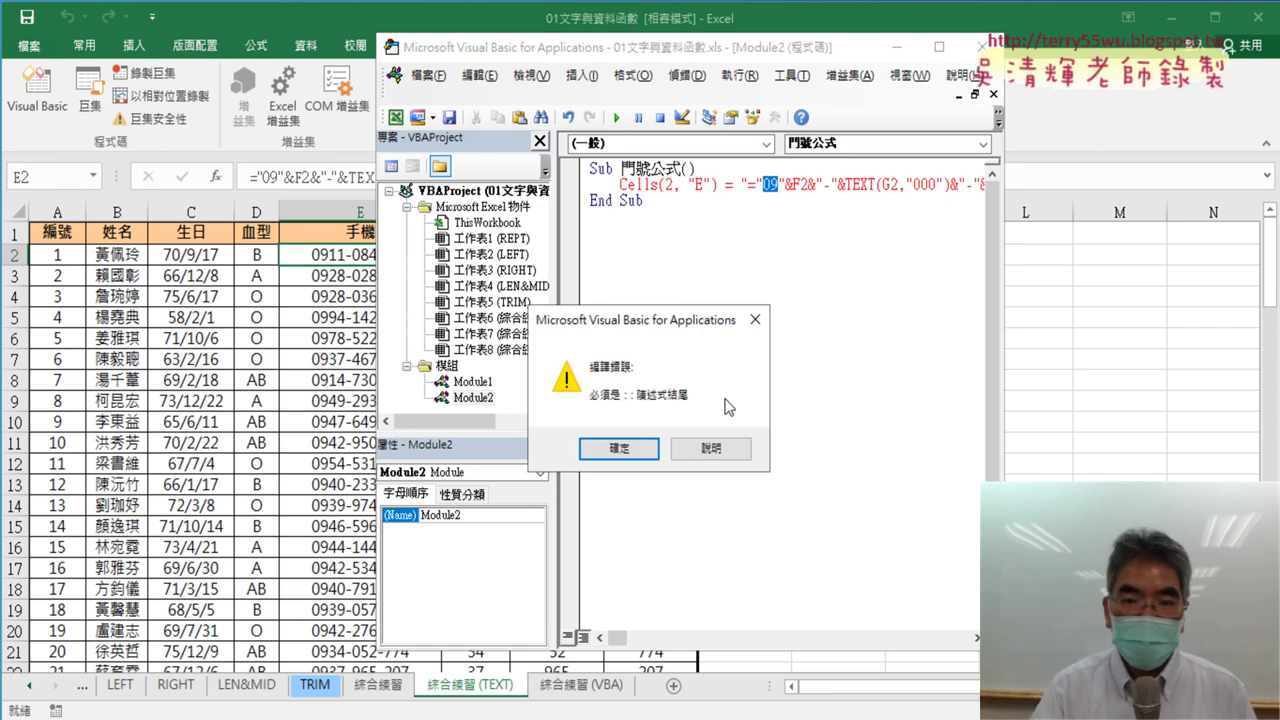
left_click(643, 446)
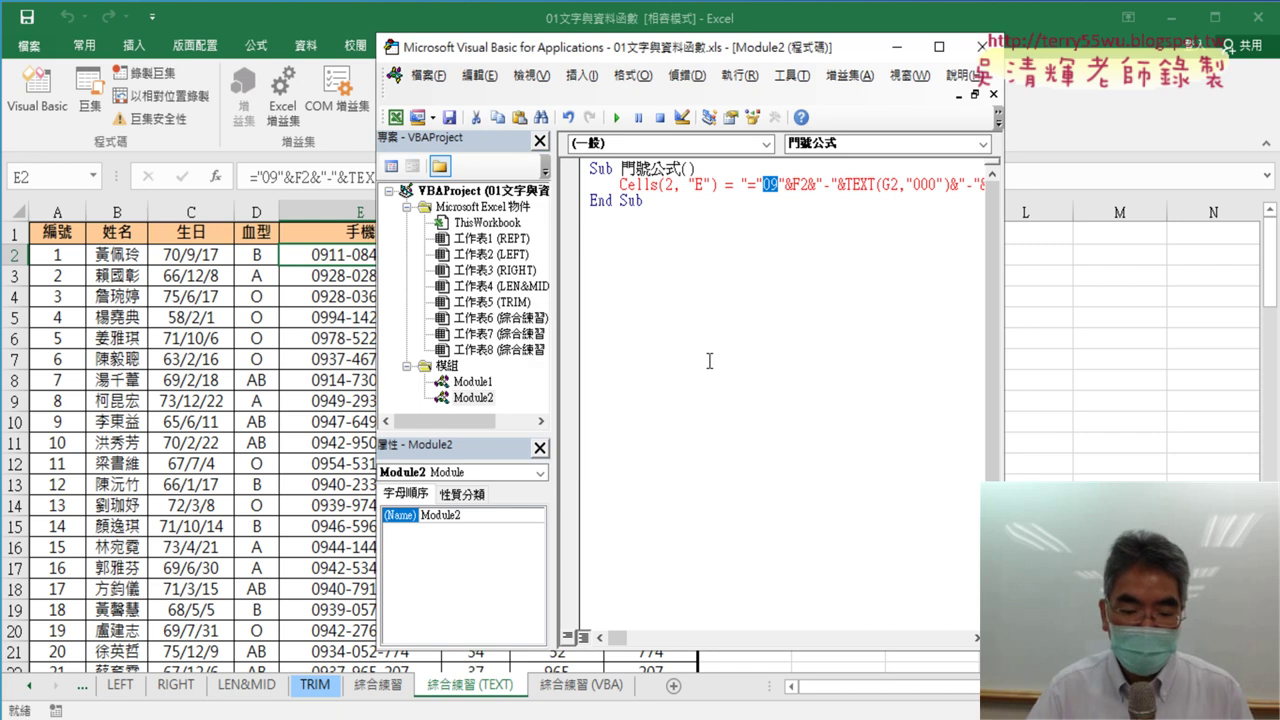
key("shift+End")
key("Delete")
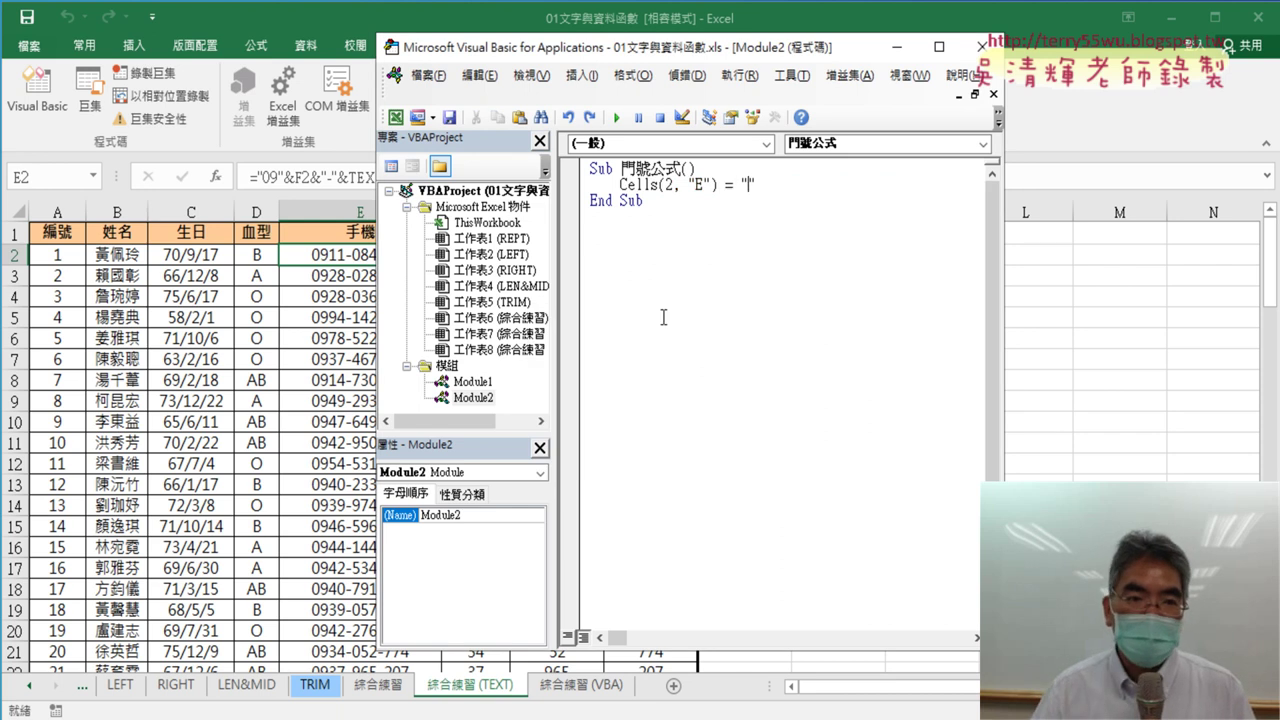
type("\"")
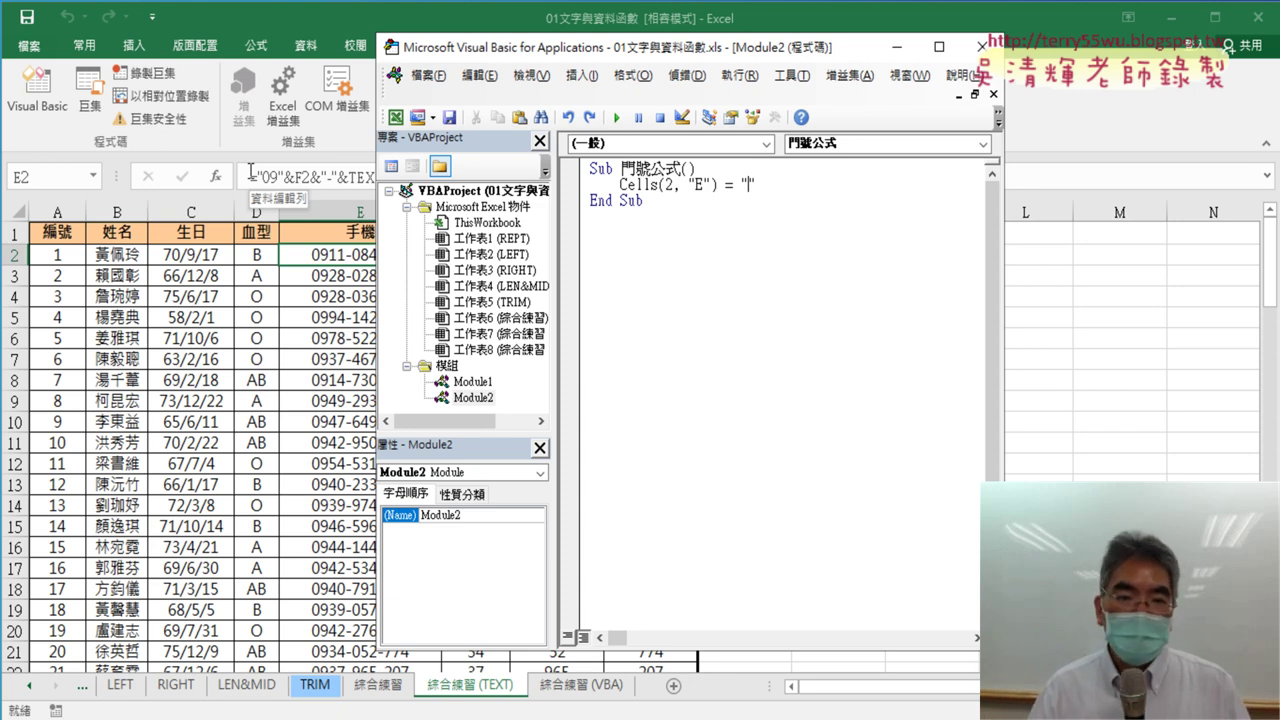
- Launch Notepad from Windows 附屬應用程式 and paste the phone formula into a new note
key("super")
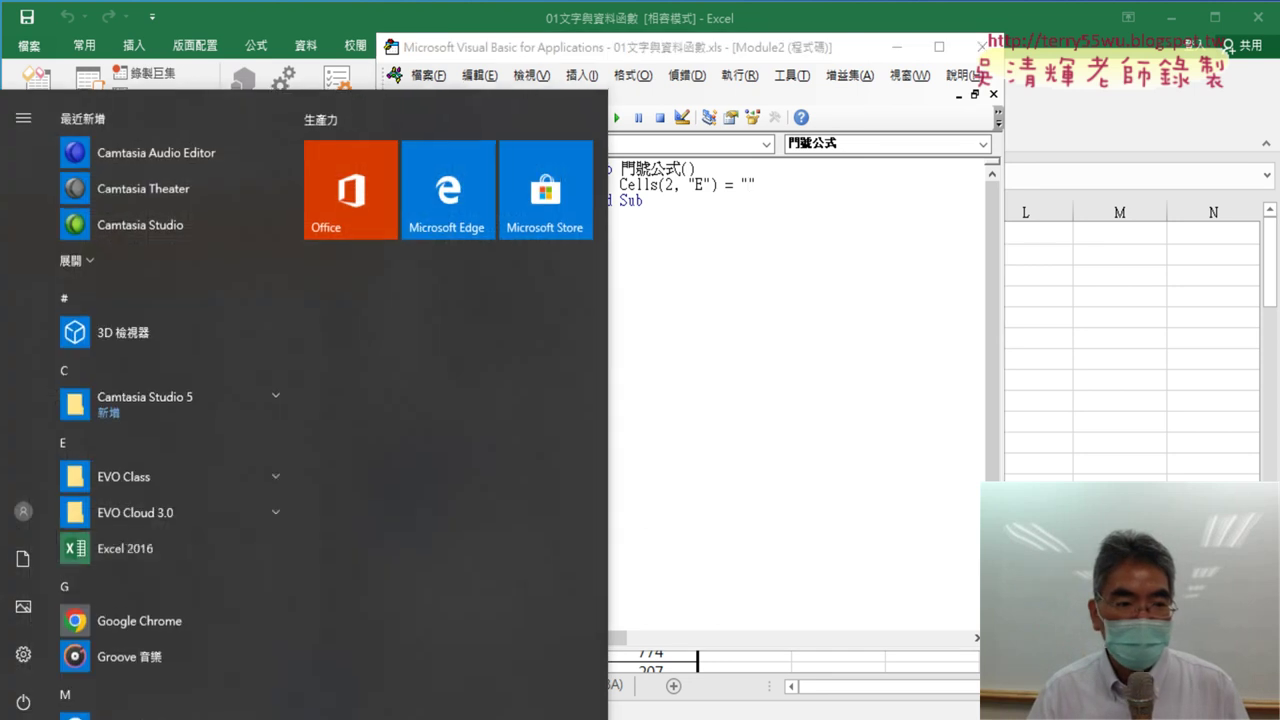
scroll(184, 399, "down", 5)
scroll(184, 399, "down", 5)
scroll(185, 399, "down", 5)
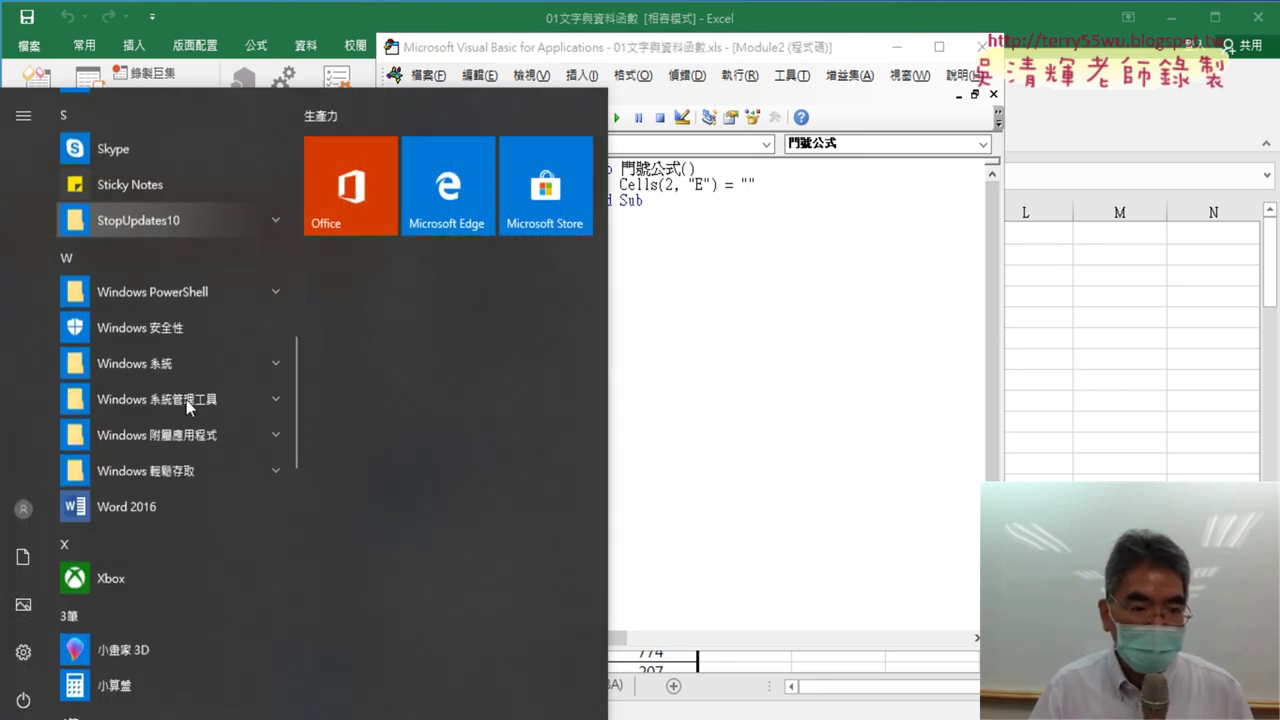
scroll(186, 399, "down", 3)
scroll(186, 399, "up", 3)
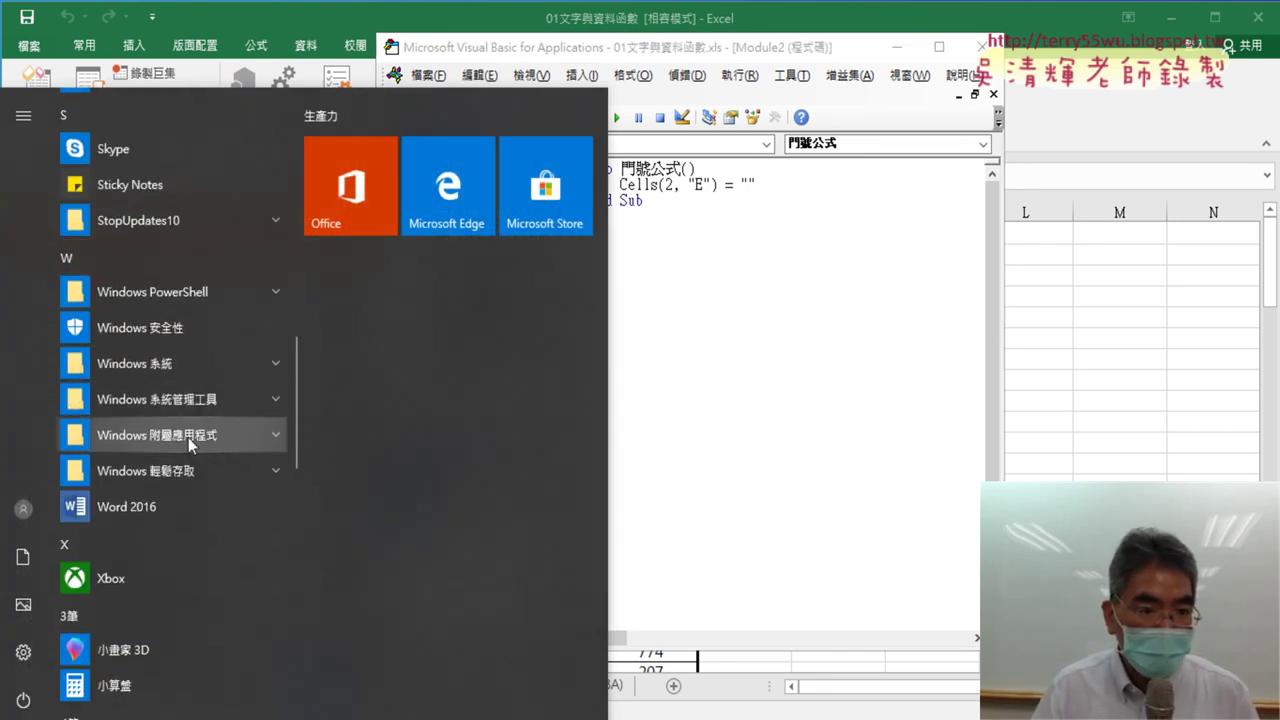
left_click(188, 437)
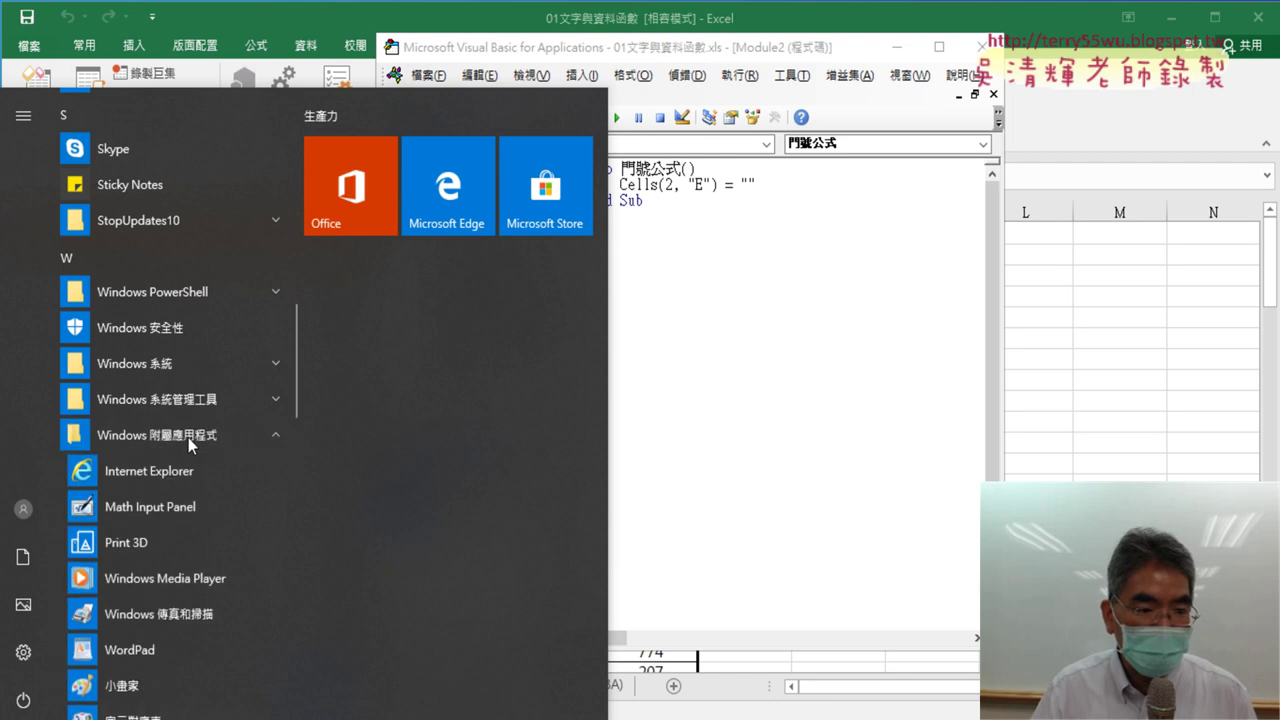
left_click(168, 540)
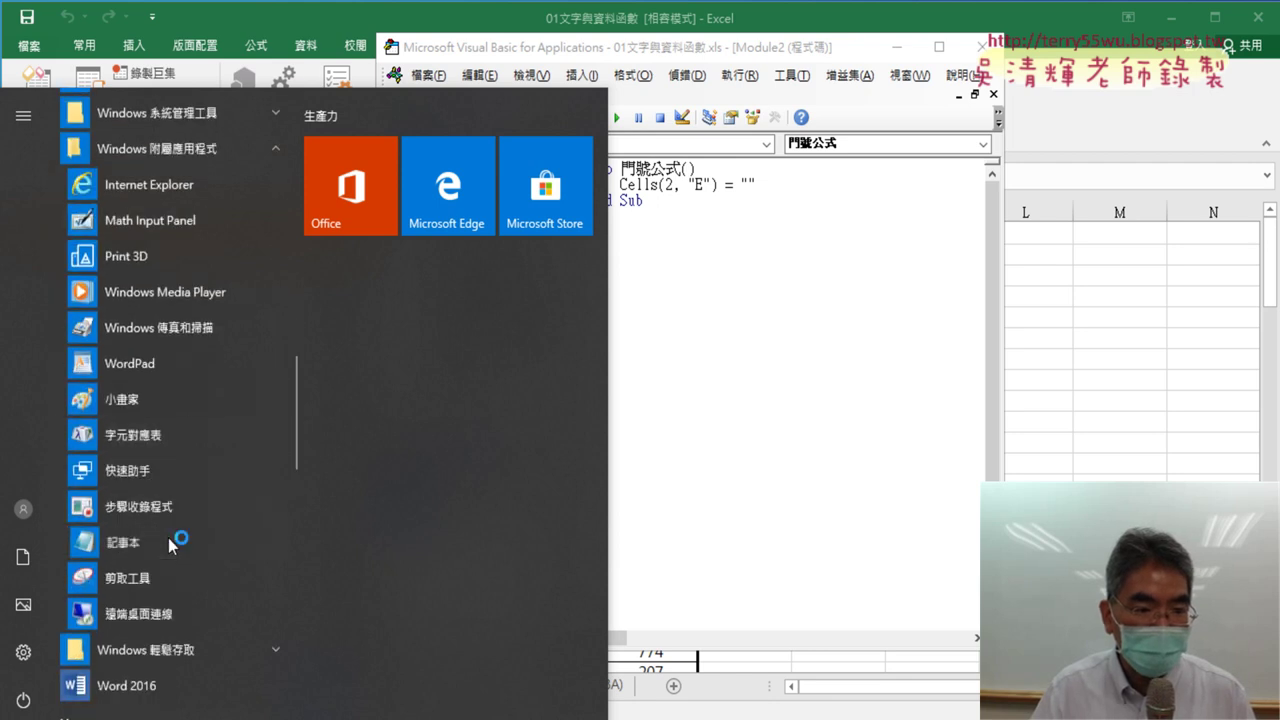
right_click(380, 292)
left_click(437, 380)
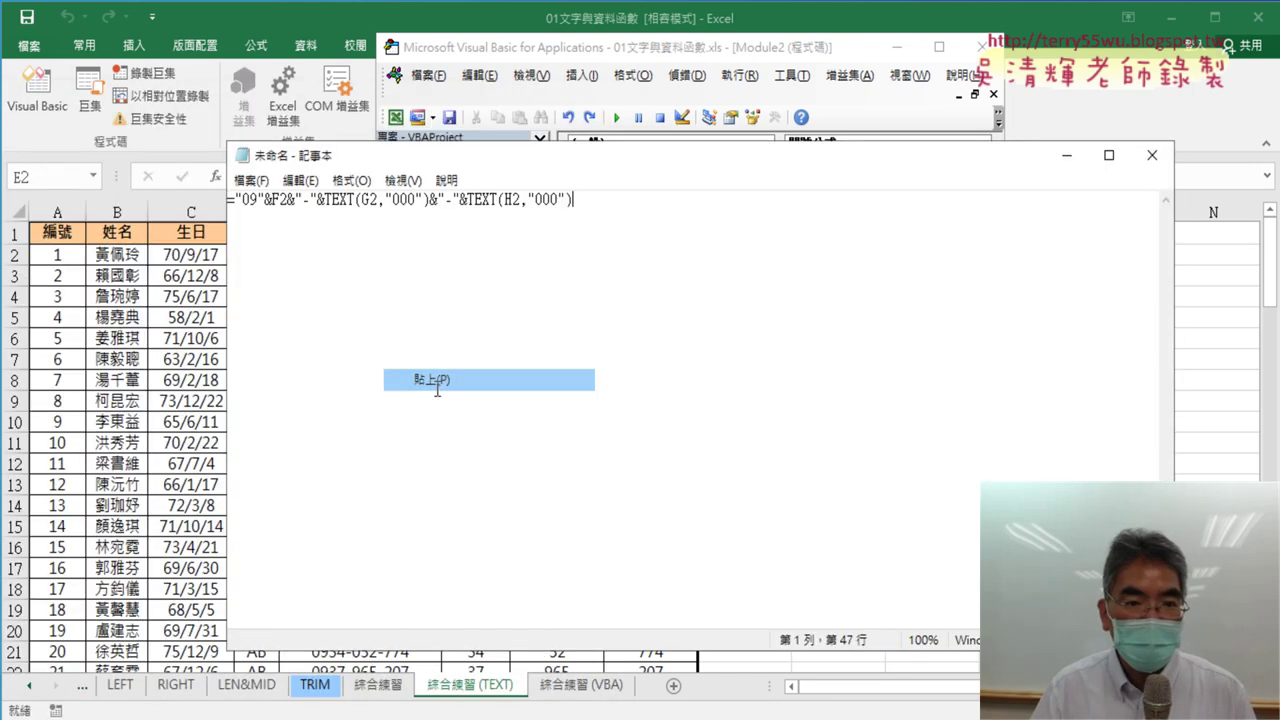
- Replace every " with "" in the Notepad formula using 全部取代
left_click(300, 180)
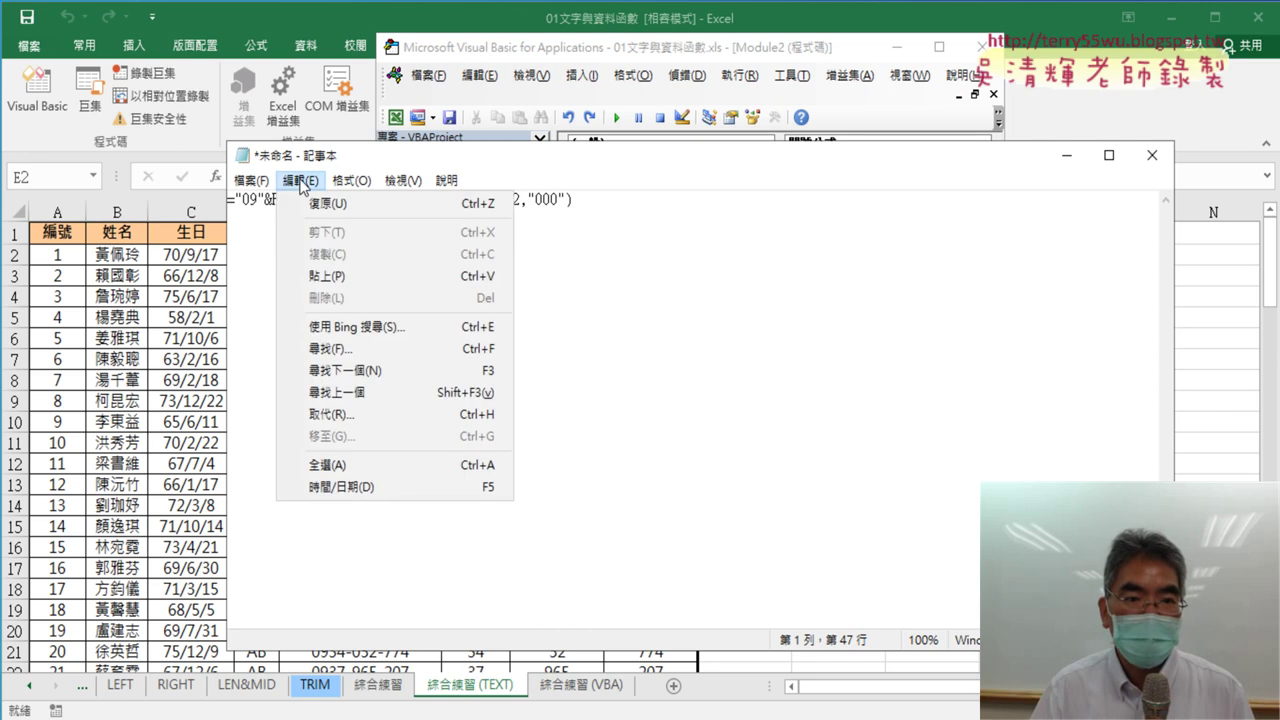
left_click(344, 418)
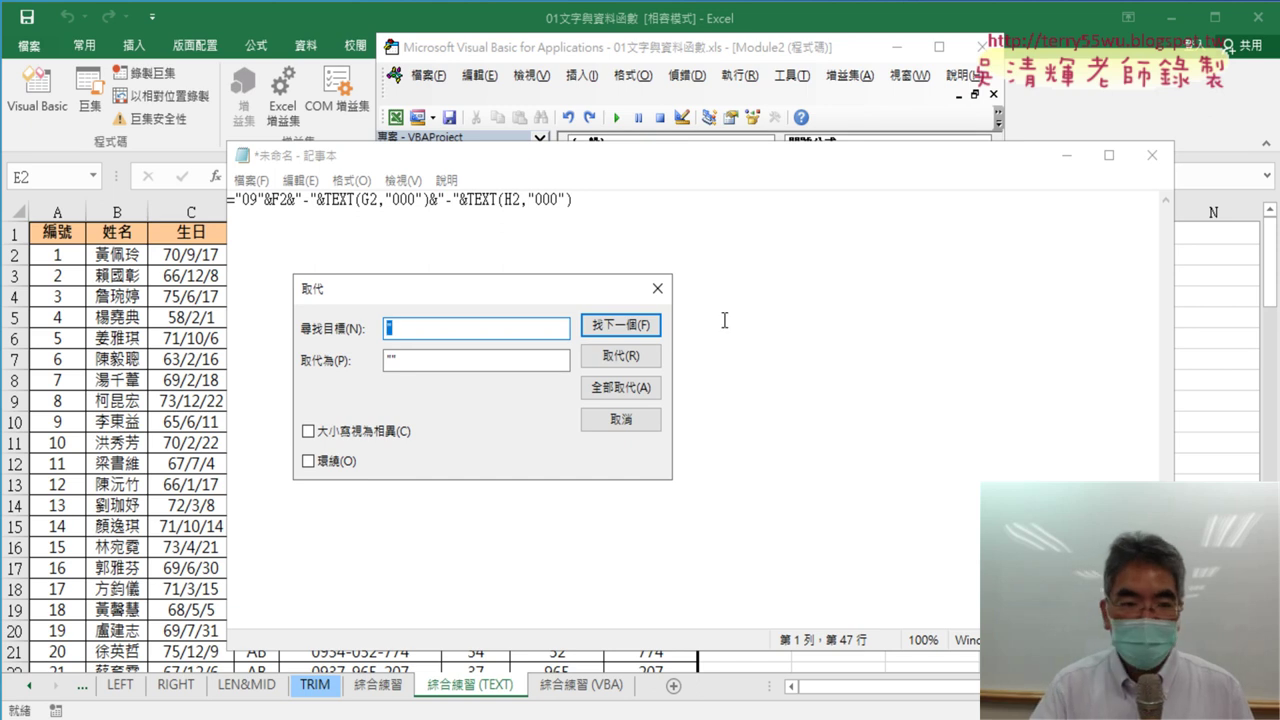
key("Tab")
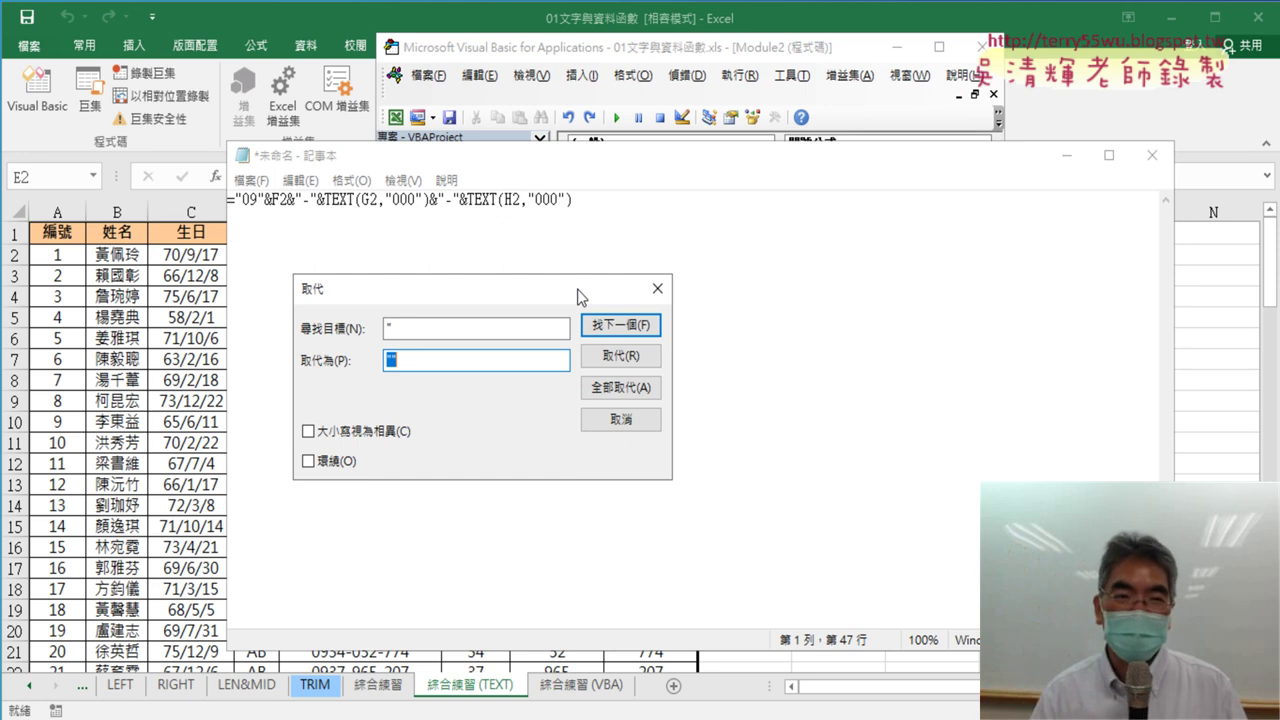
left_click(606, 390)
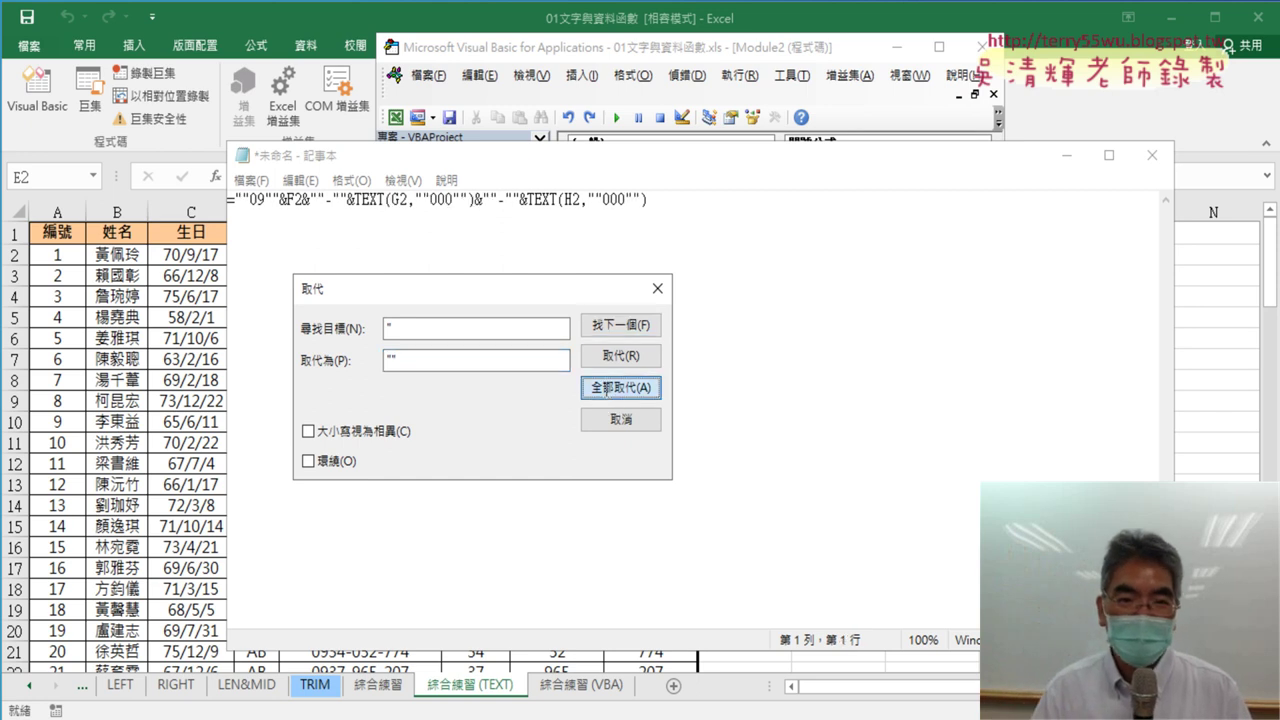
left_click(657, 288)
- Copy the whole converted formula line and minimize Notepad
left_click_drag(650, 200, 363, 203)
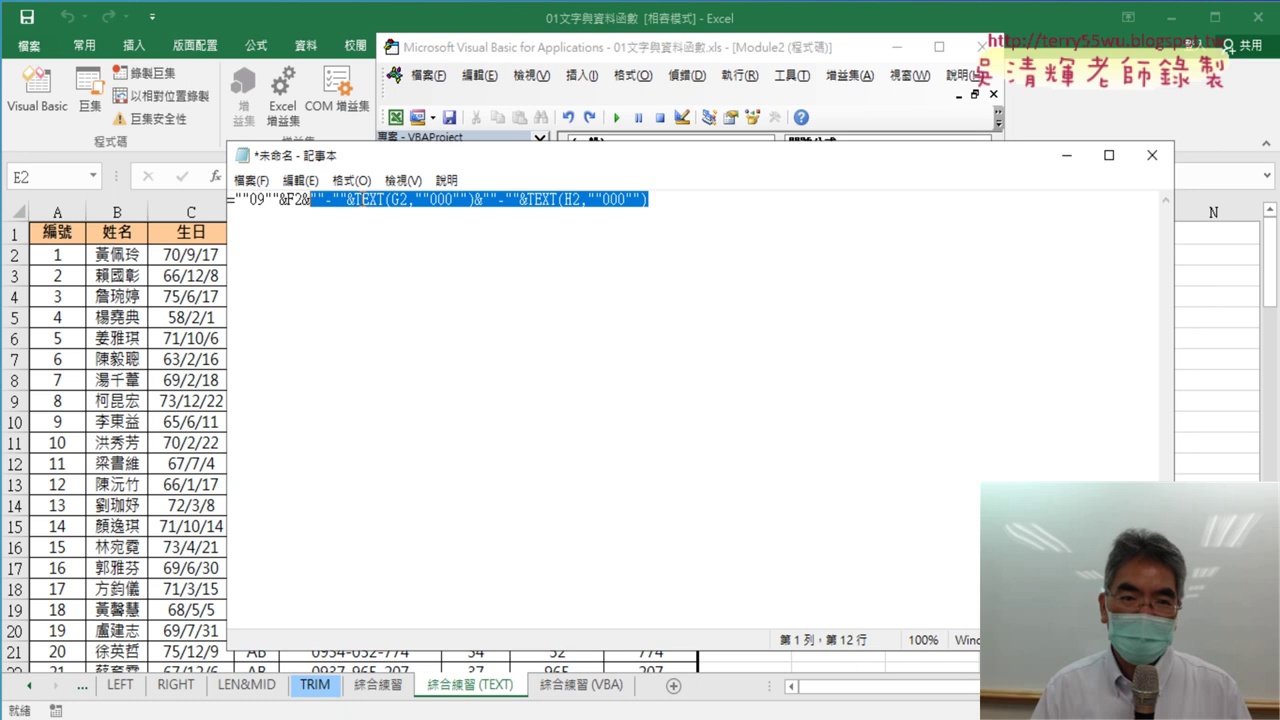
key("shift+Home")
right_click(468, 196)
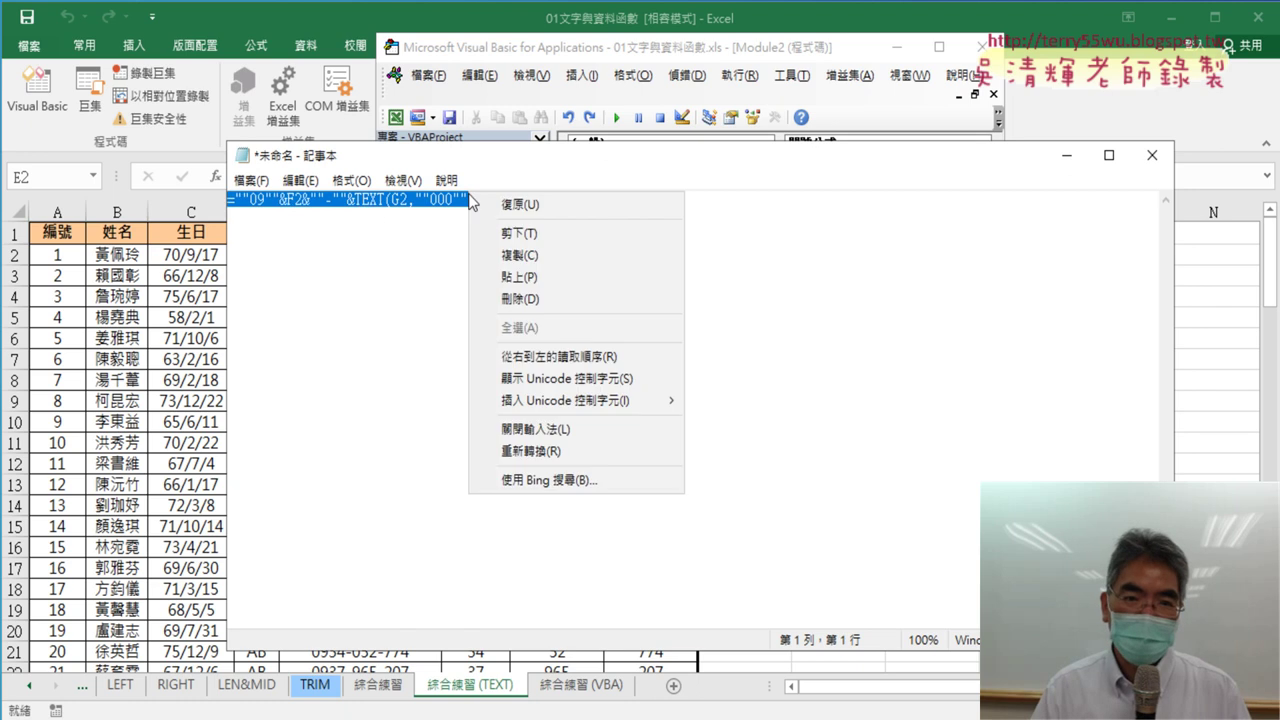
left_click(515, 253)
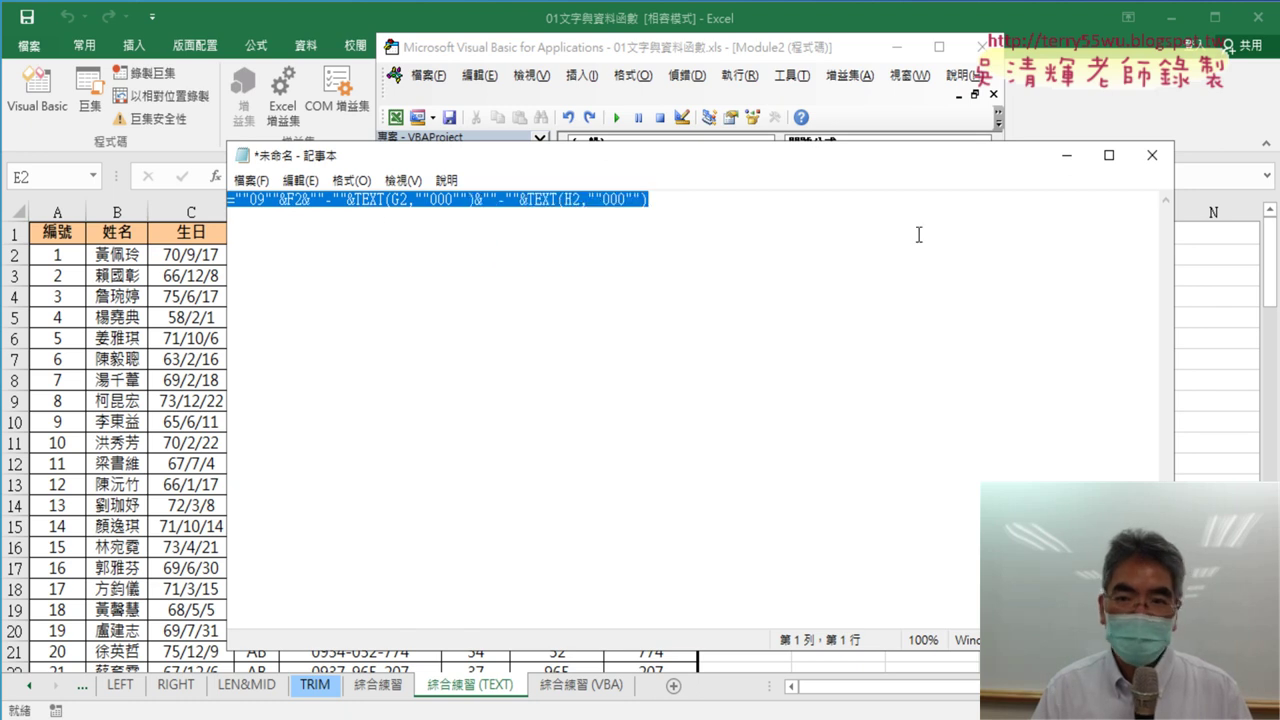
left_click(1066, 155)
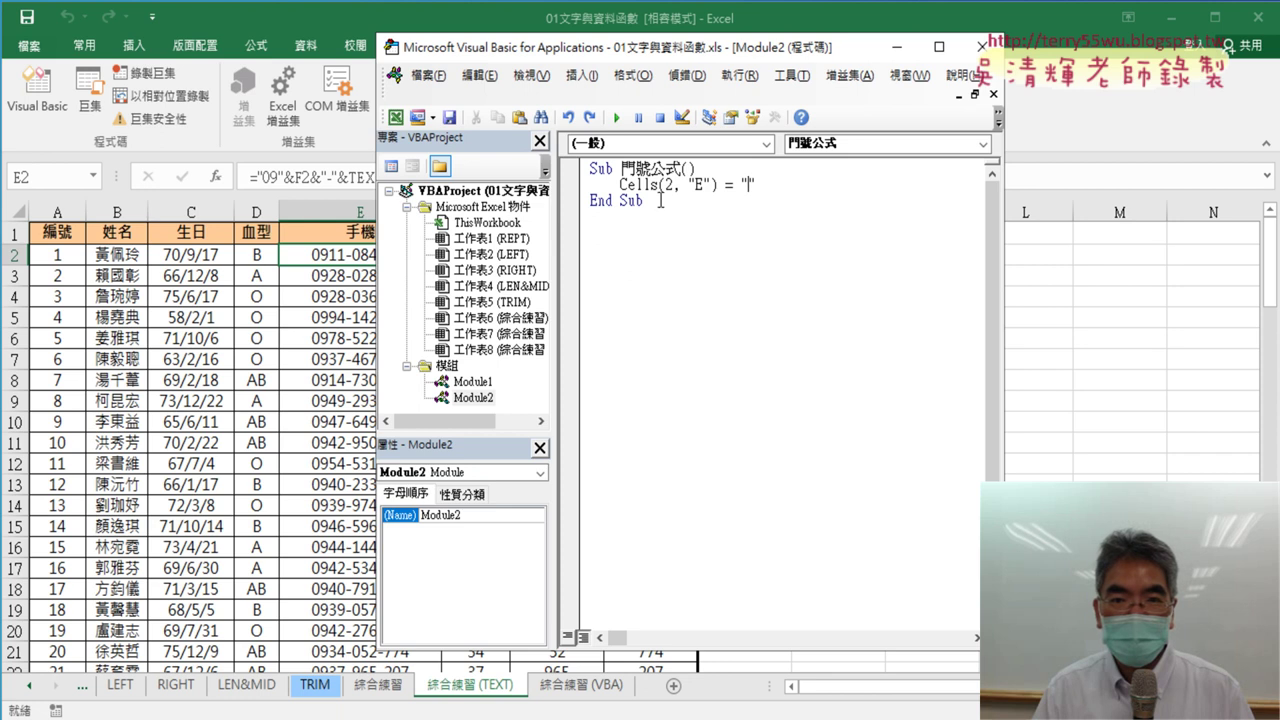
- Paste the doubled-quote phone formula into 門號公式's empty quotes after Cells(2, "E") =, widen the editor, and show the 綜合練習(VBA) sheet
left_click_drag(620, 185, 668, 186)
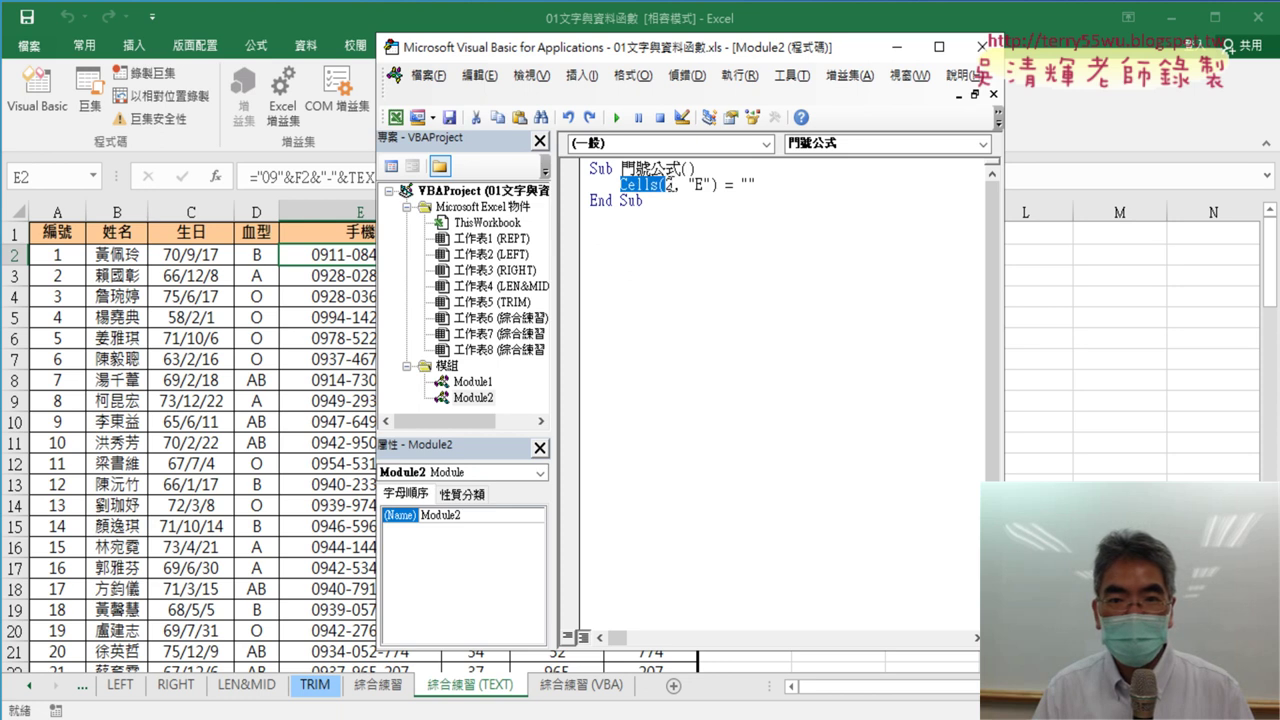
left_click(746, 185)
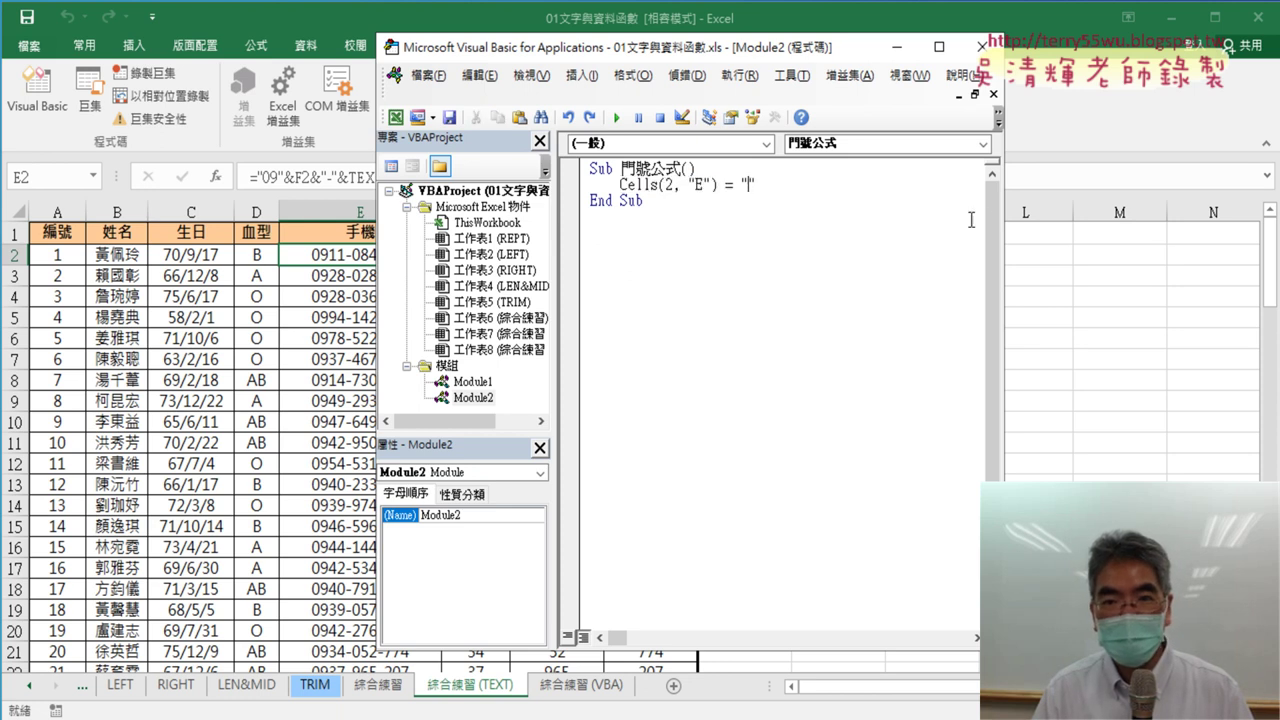
key("ctrl+v")
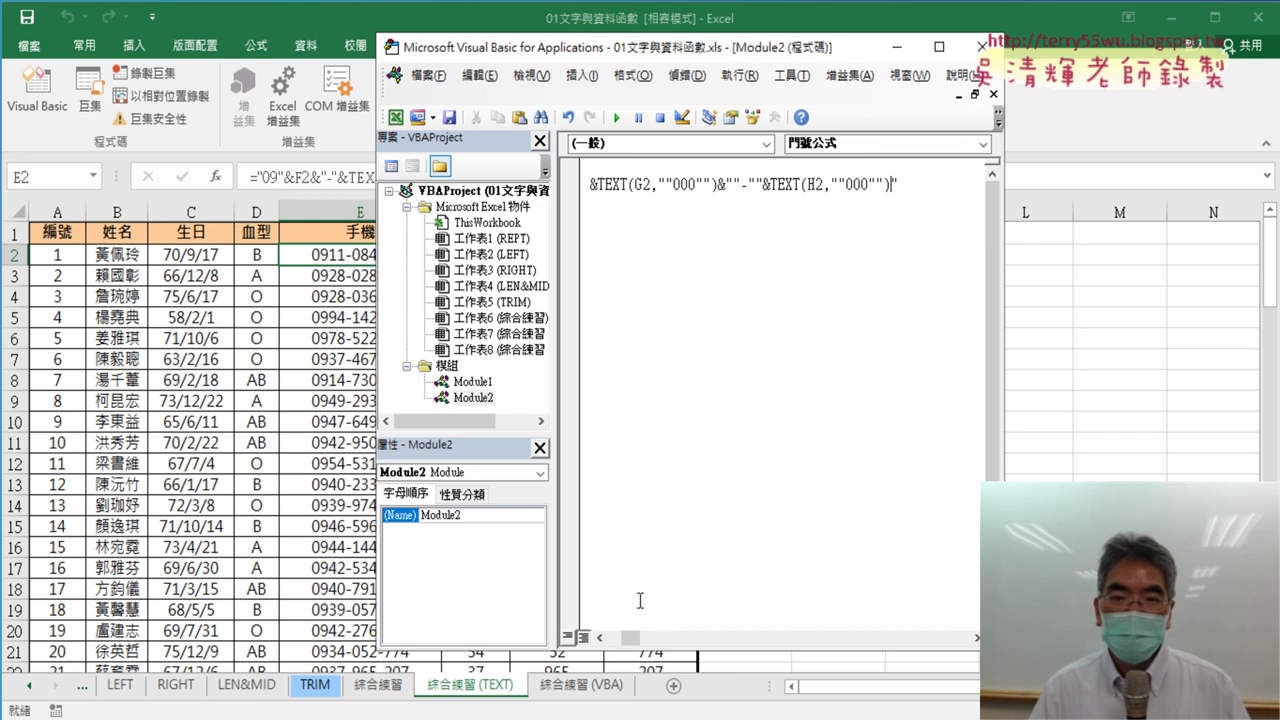
left_click_drag(633, 645, 620, 645)
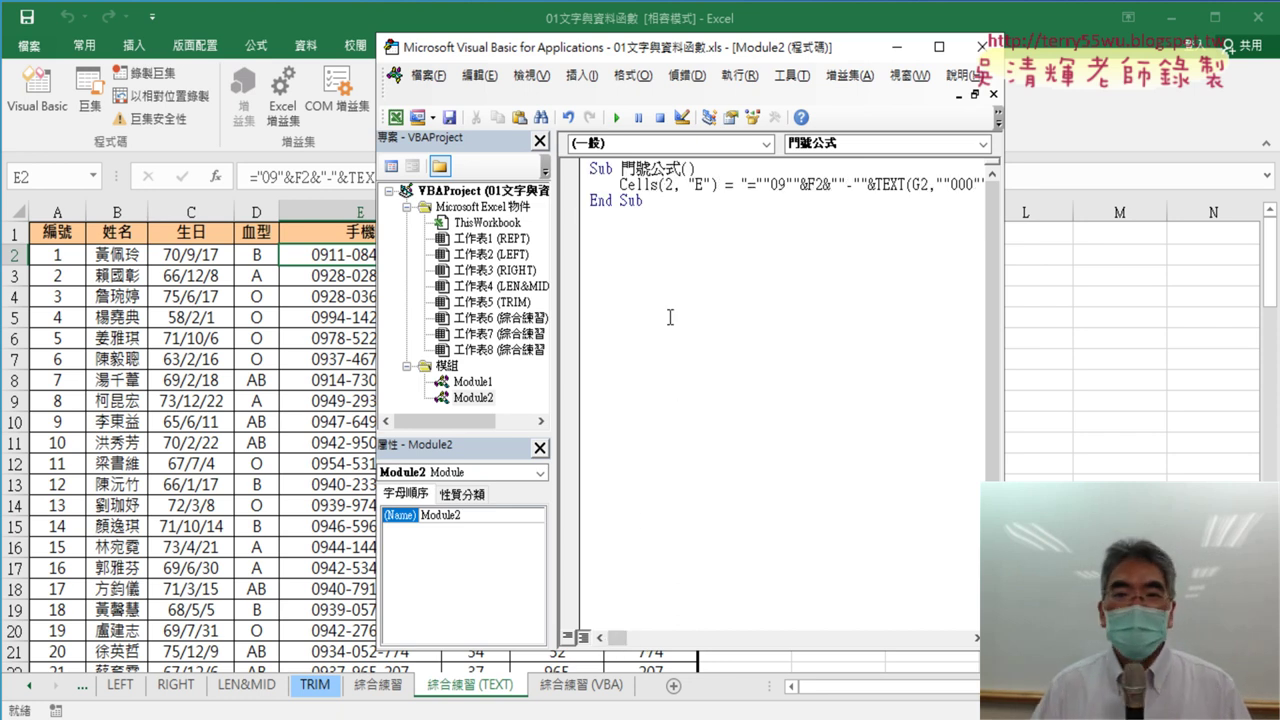
left_click_drag(1007, 330, 1183, 330)
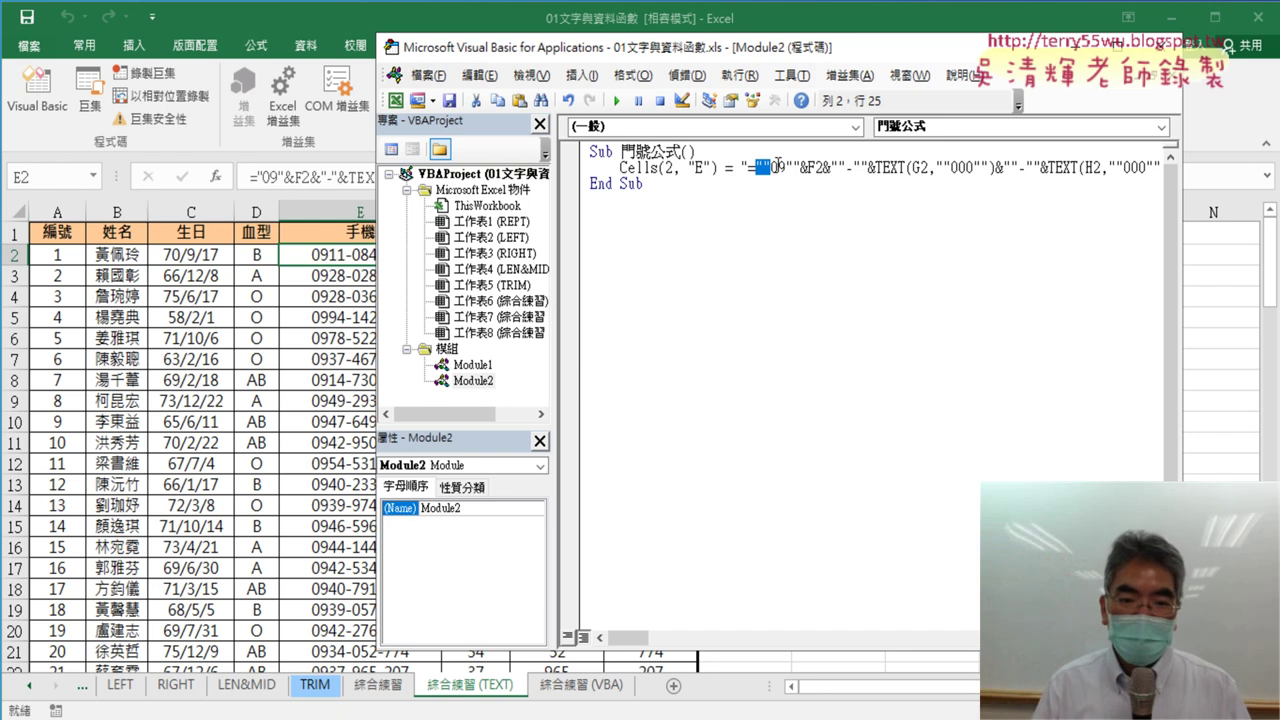
left_click(585, 690)
- Reopen the VBA editor, move it aside, and run the 門號公式 macro
left_click(40, 90)
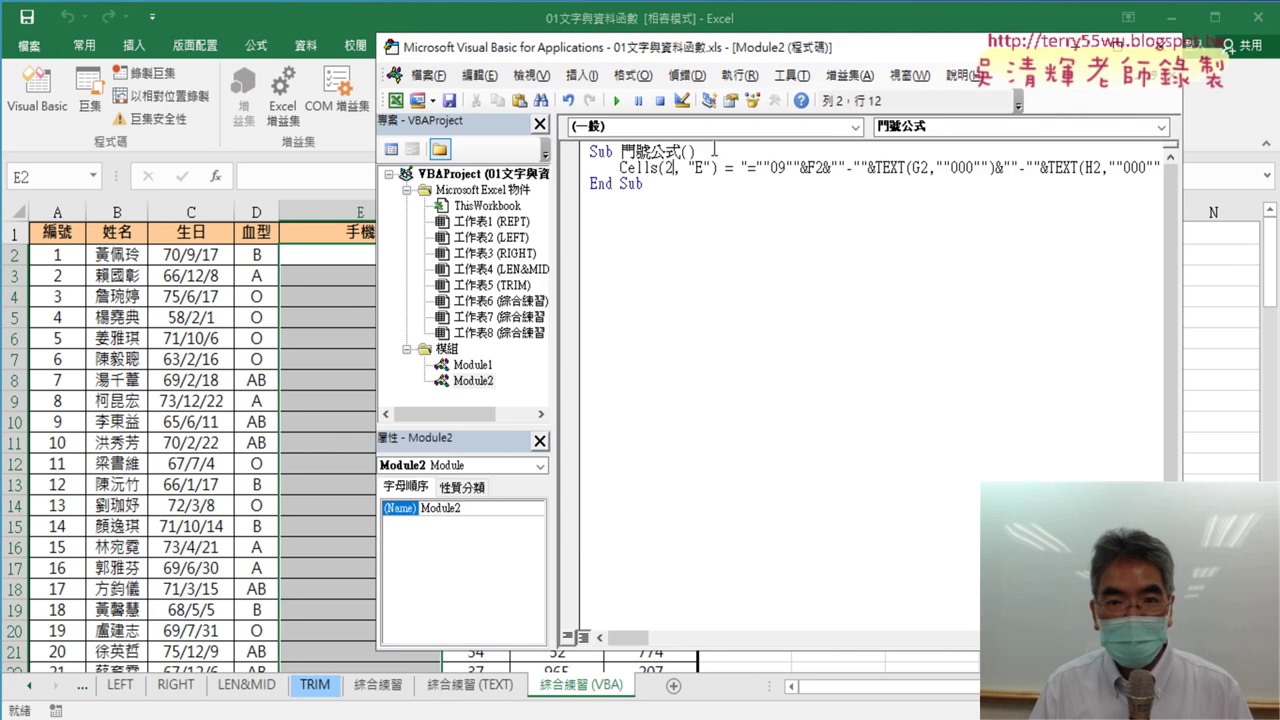
left_click_drag(727, 47, 878, 43)
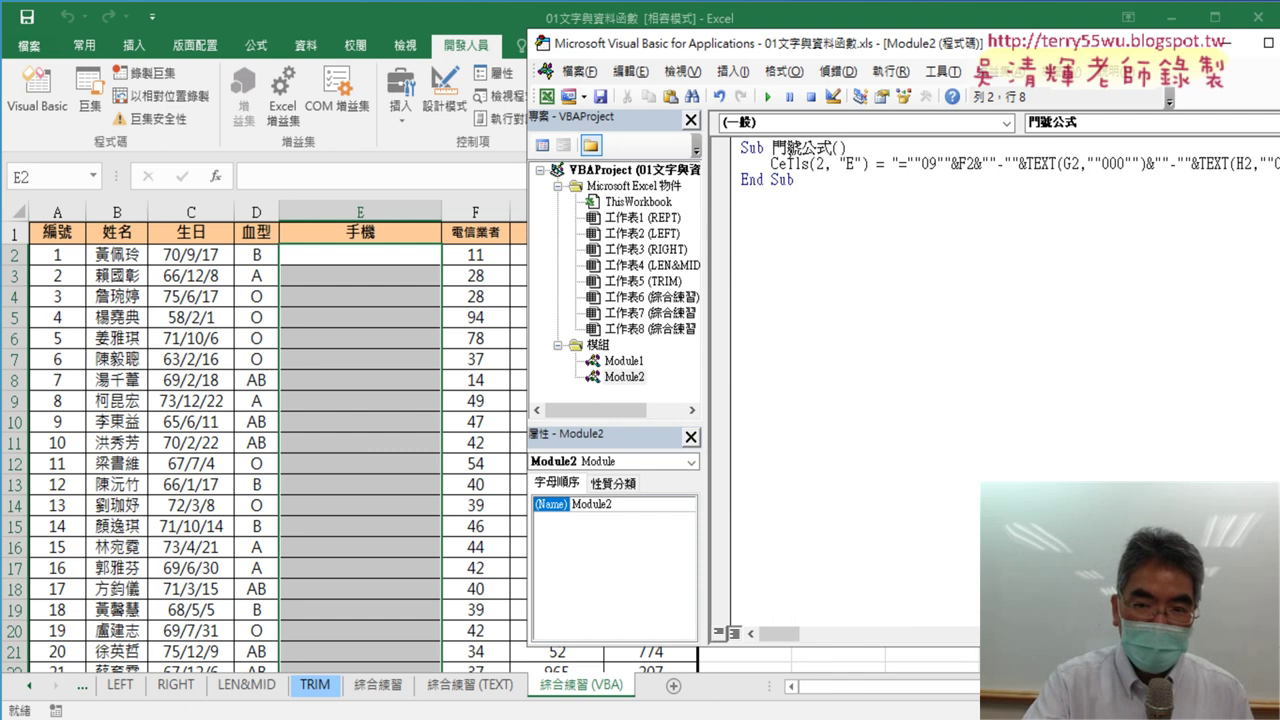
left_click(769, 97)
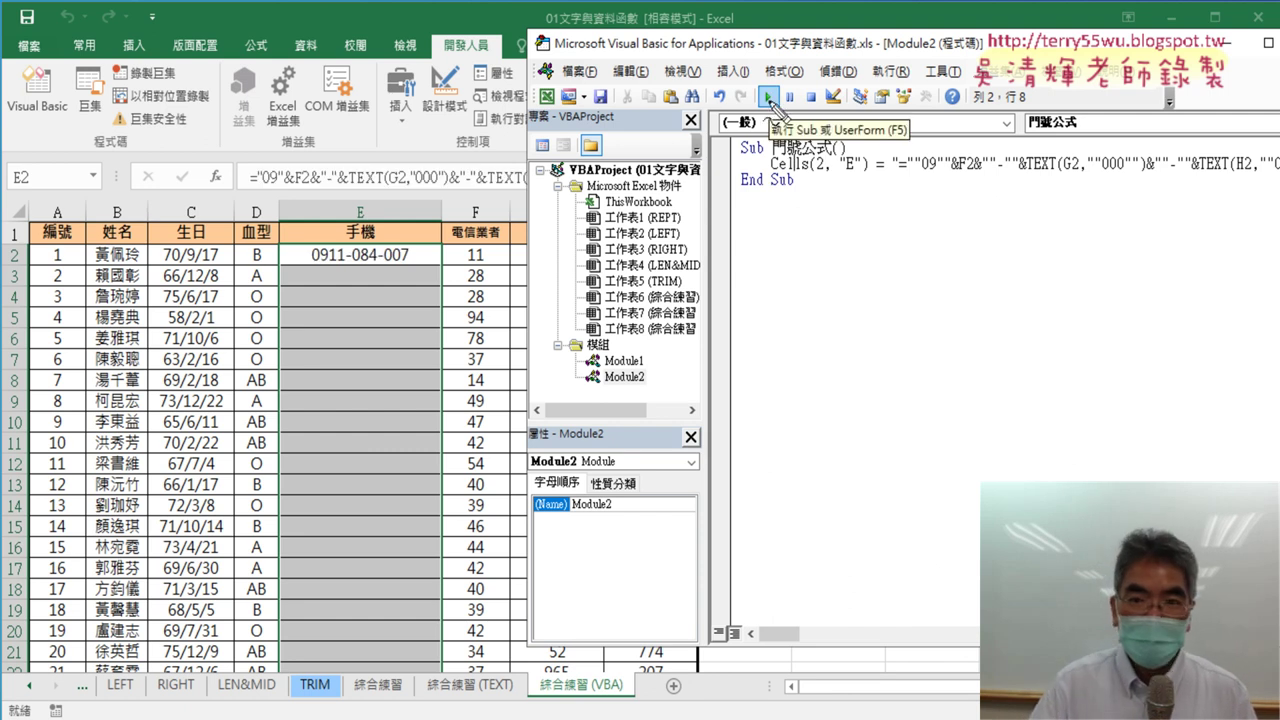
left_click_drag(933, 176, 1090, 177)
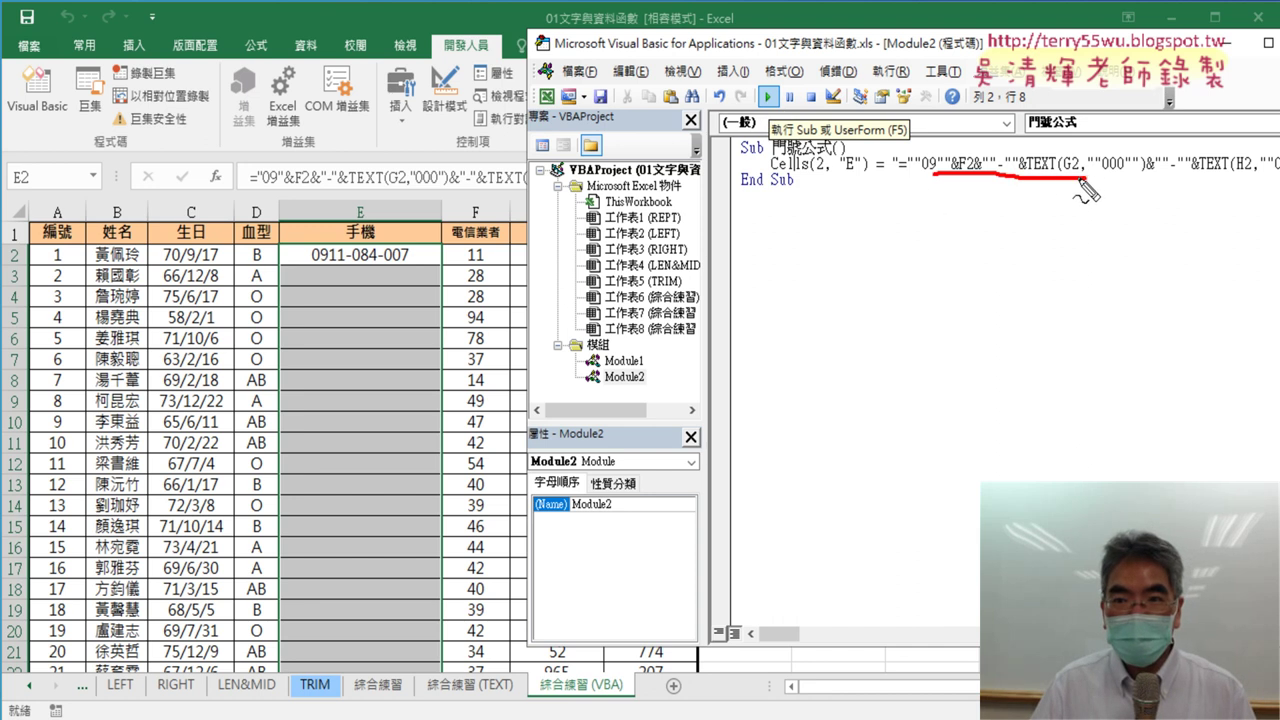
mouse_move(1003, 180)
left_mouse_down()
mouse_move(472, 298)
mouse_move(406, 272)
left_mouse_up()
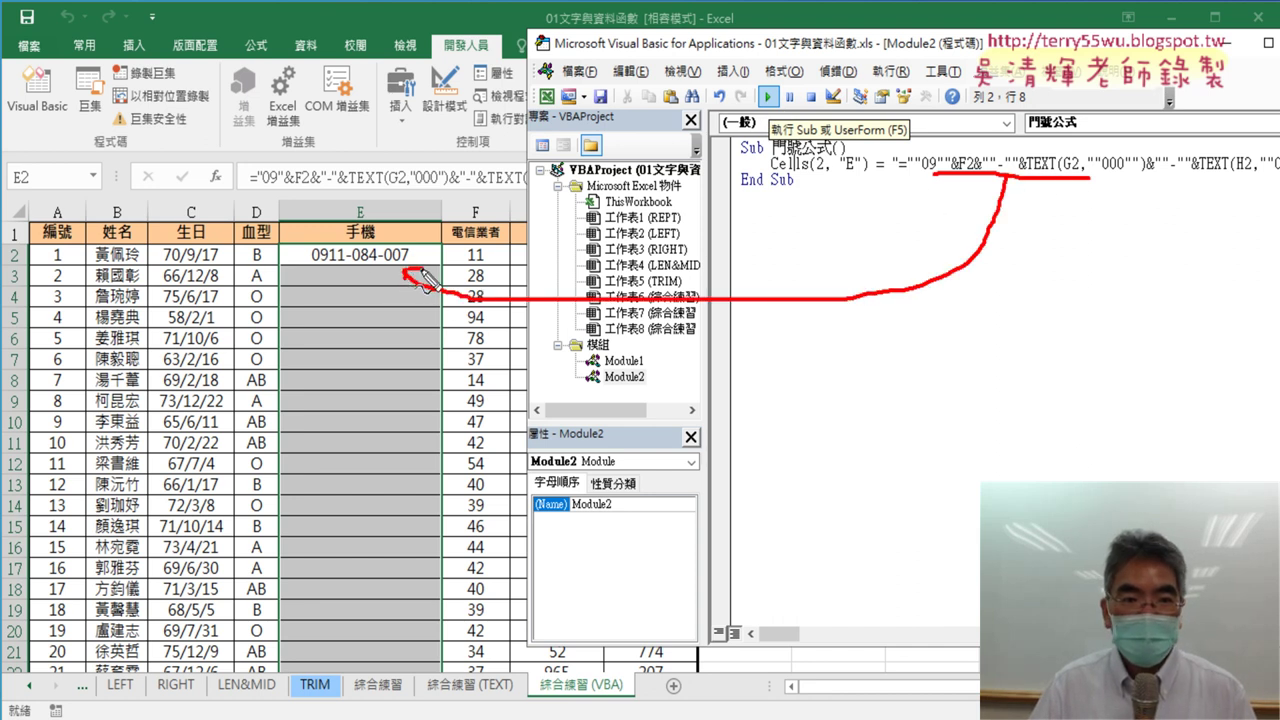
left_click_drag(342, 288, 338, 283)
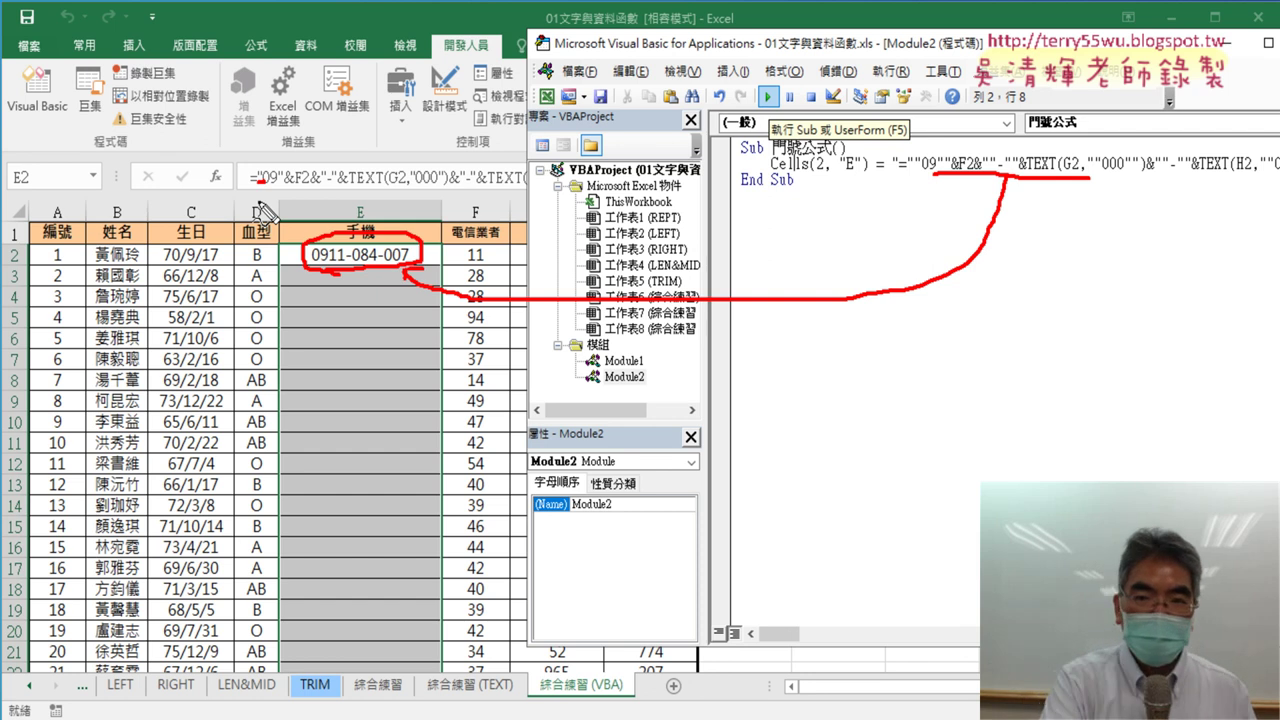
key("Escape")
- Copy the 門號公式 macro code and paste a duplicate below its End Sub
left_click(860, 287)
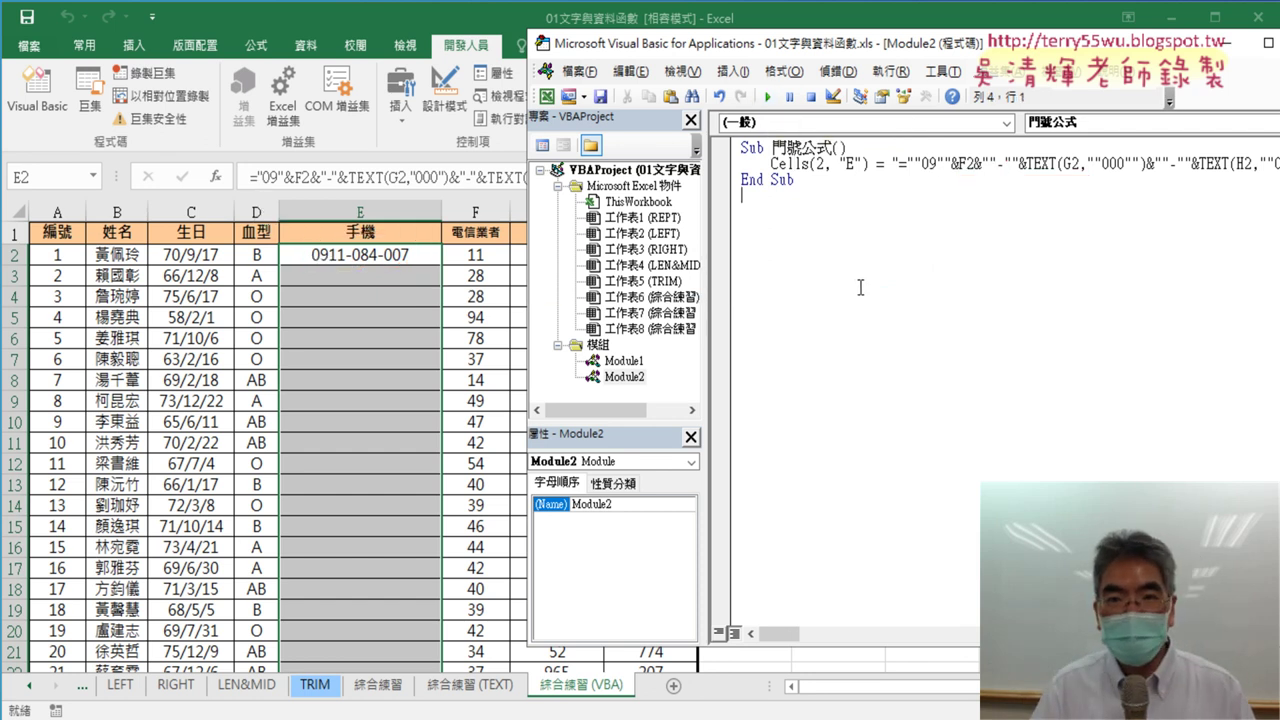
left_click_drag(845, 191, 741, 148)
right_click(757, 157)
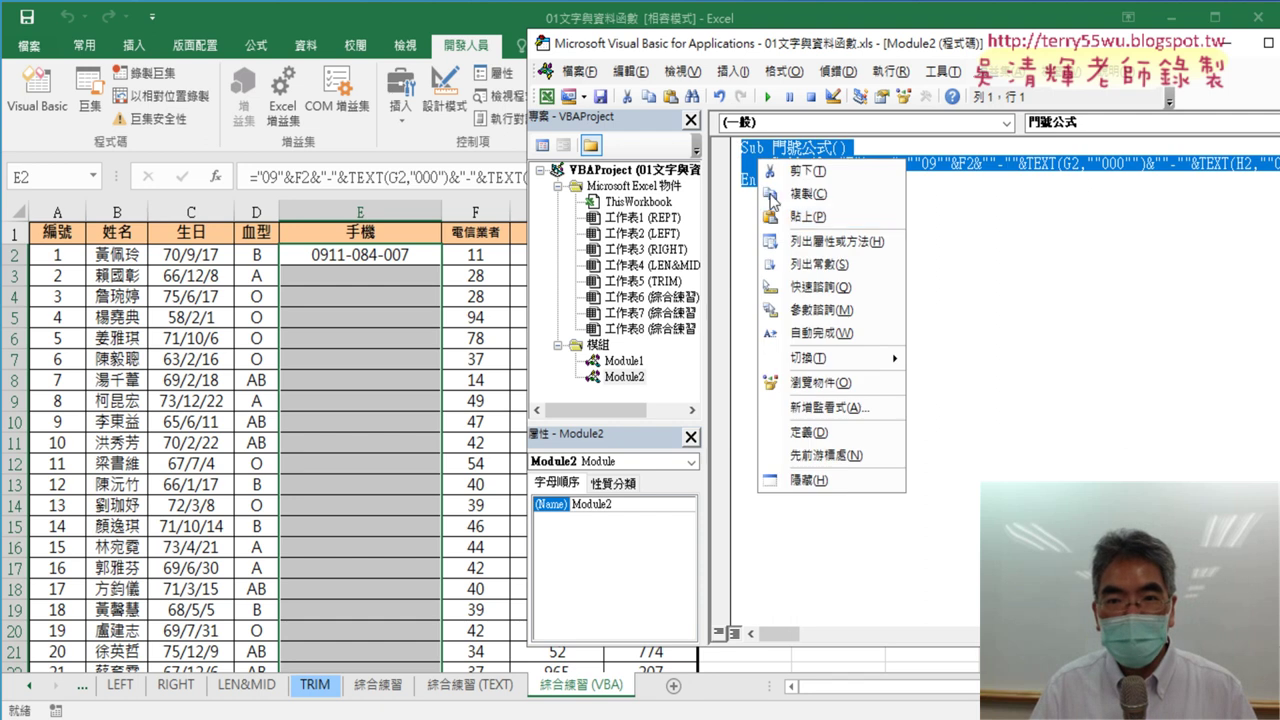
left_click(796, 195)
left_click(774, 210)
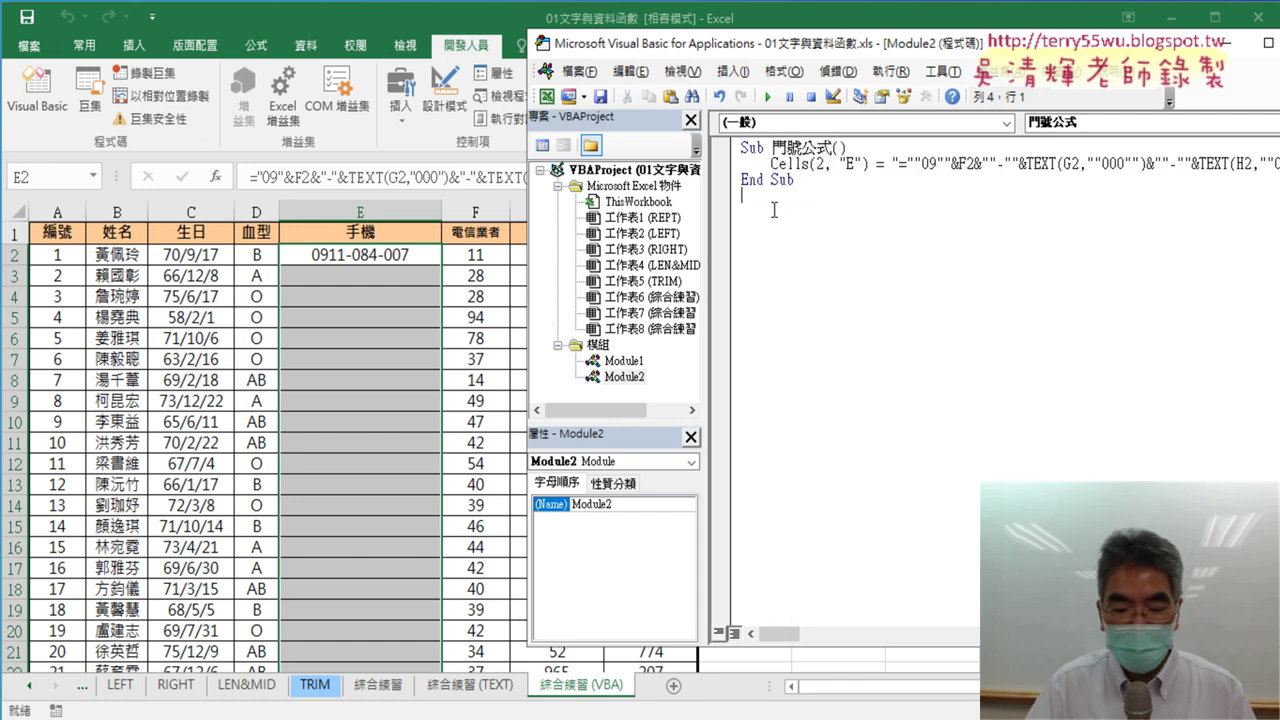
key("ctrl+v")
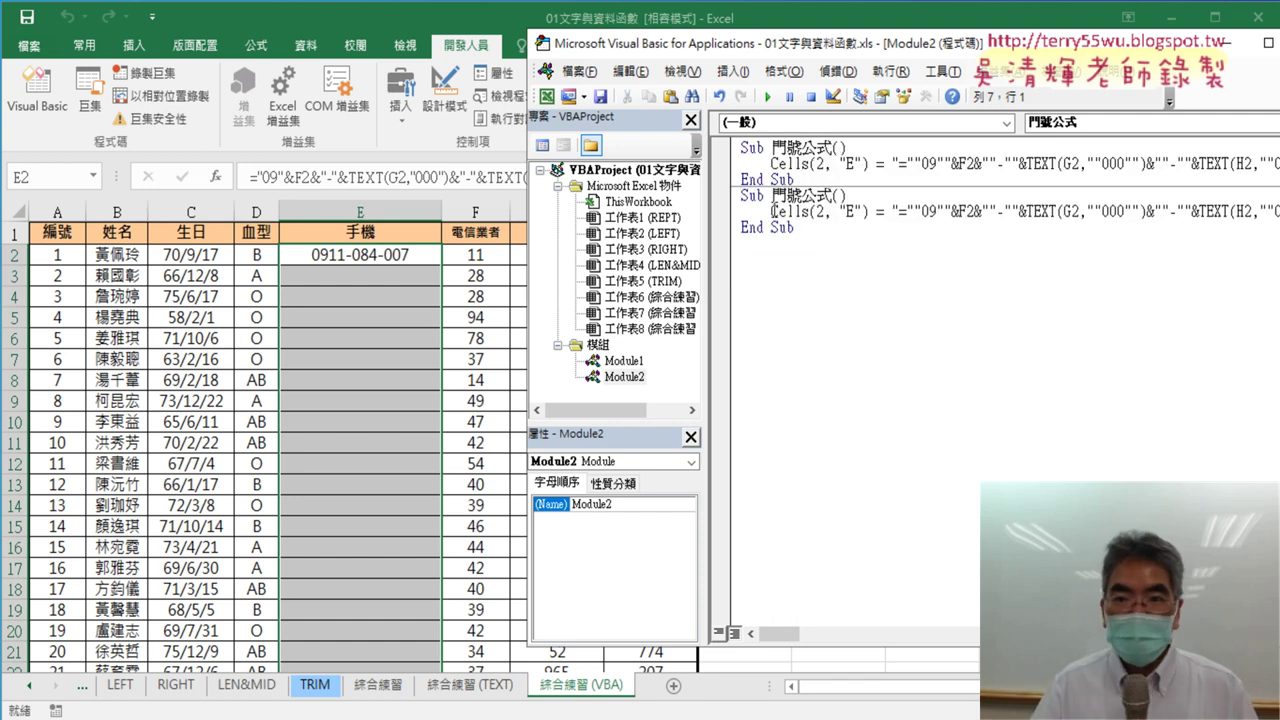
left_click_drag(853, 50, 757, 76)
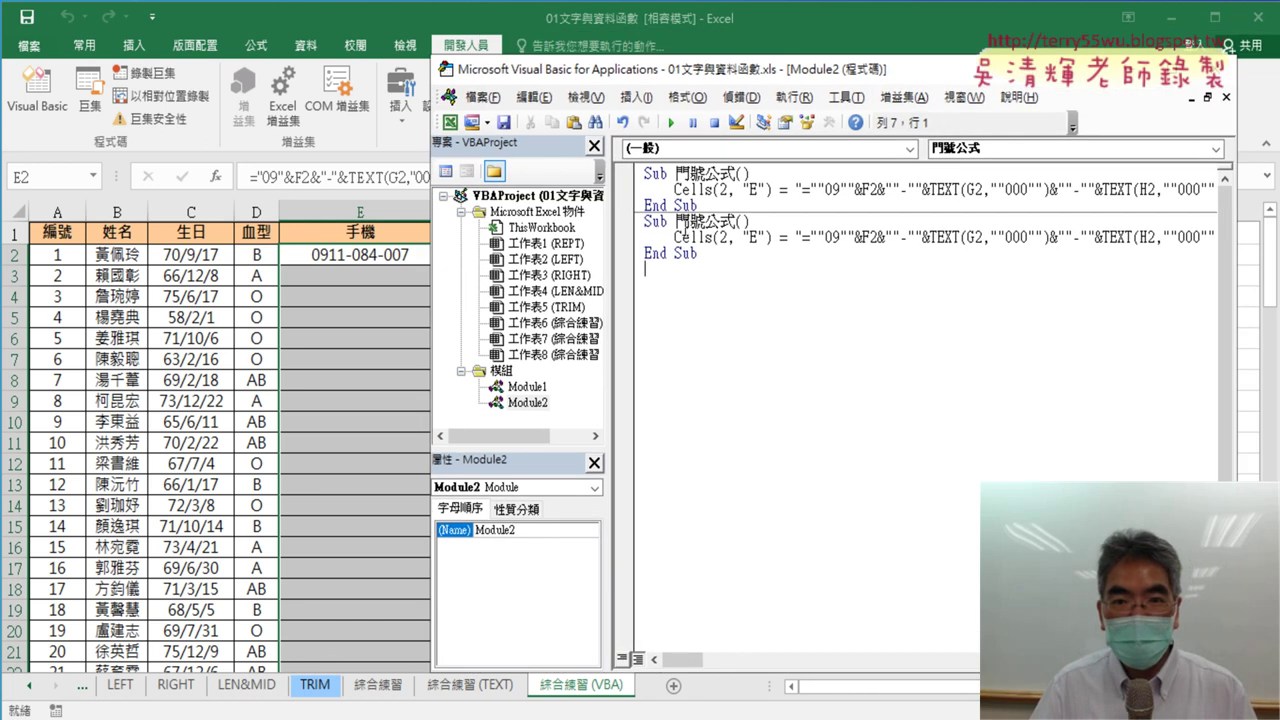
- Rename the duplicate Sub to 清除 and change its line to Cells(2, "E") = ""
left_click_drag(676, 221, 737, 222)
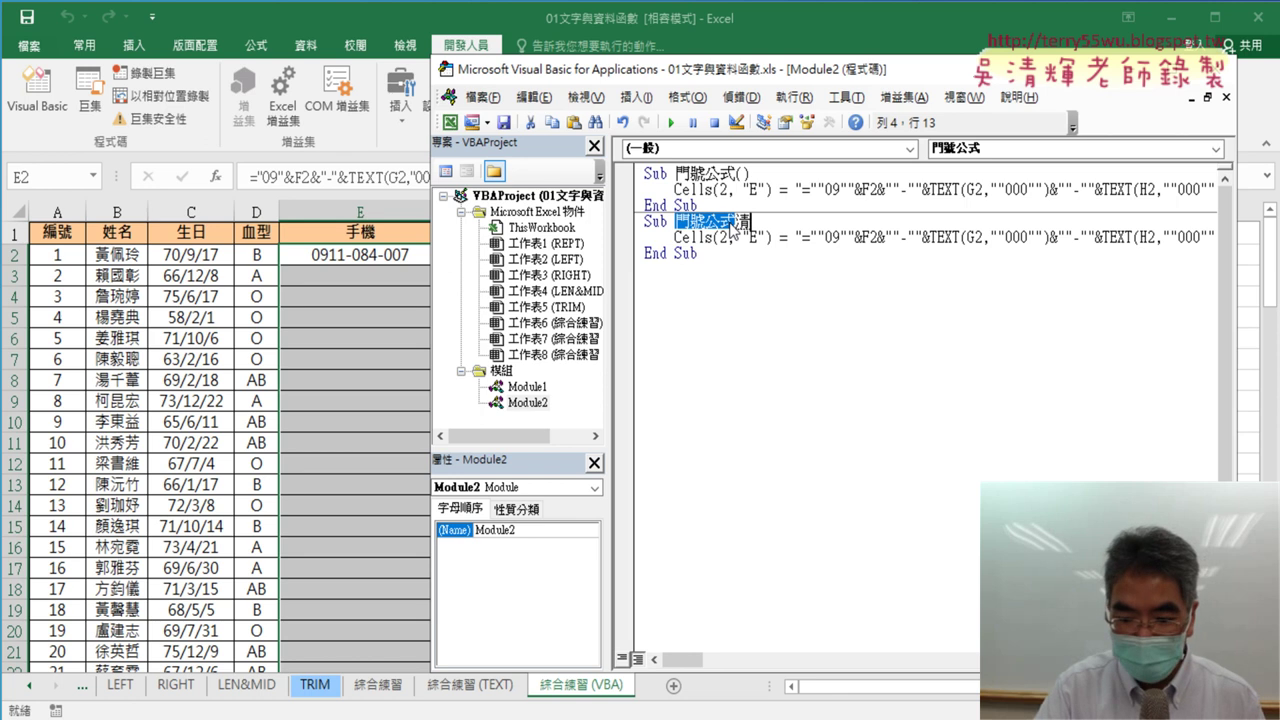
type("清イメ")
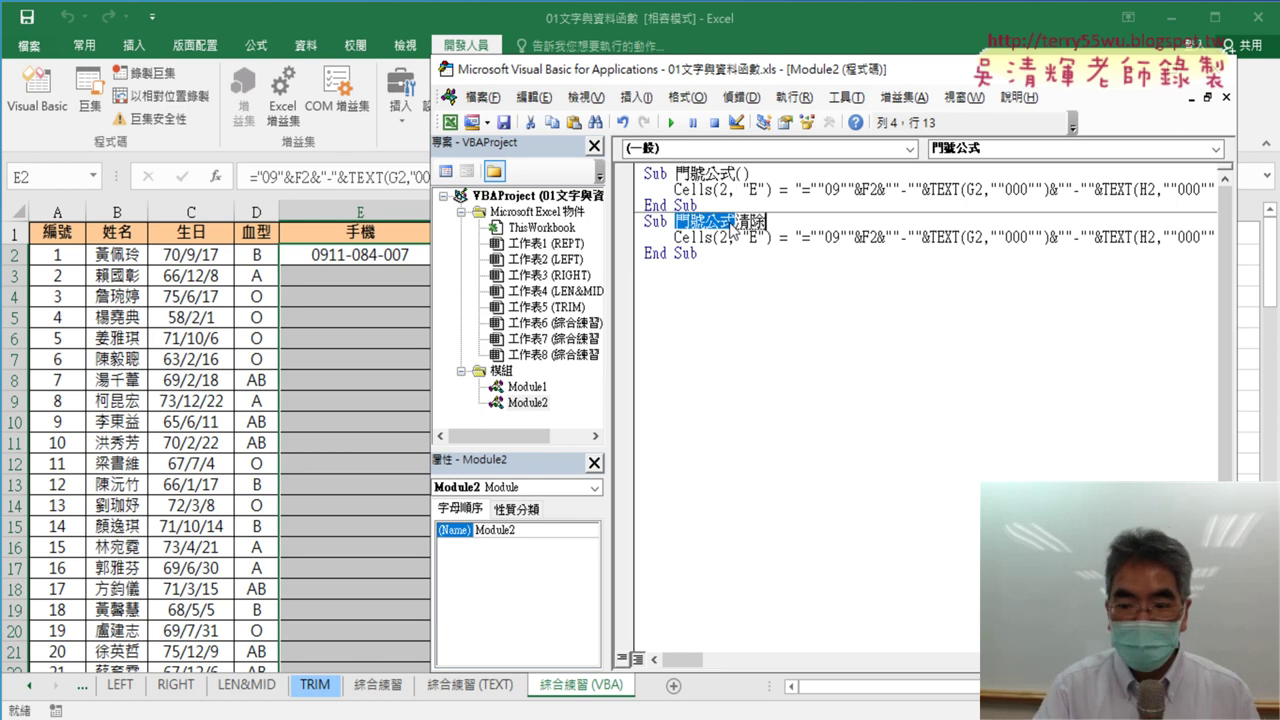
type("清除")
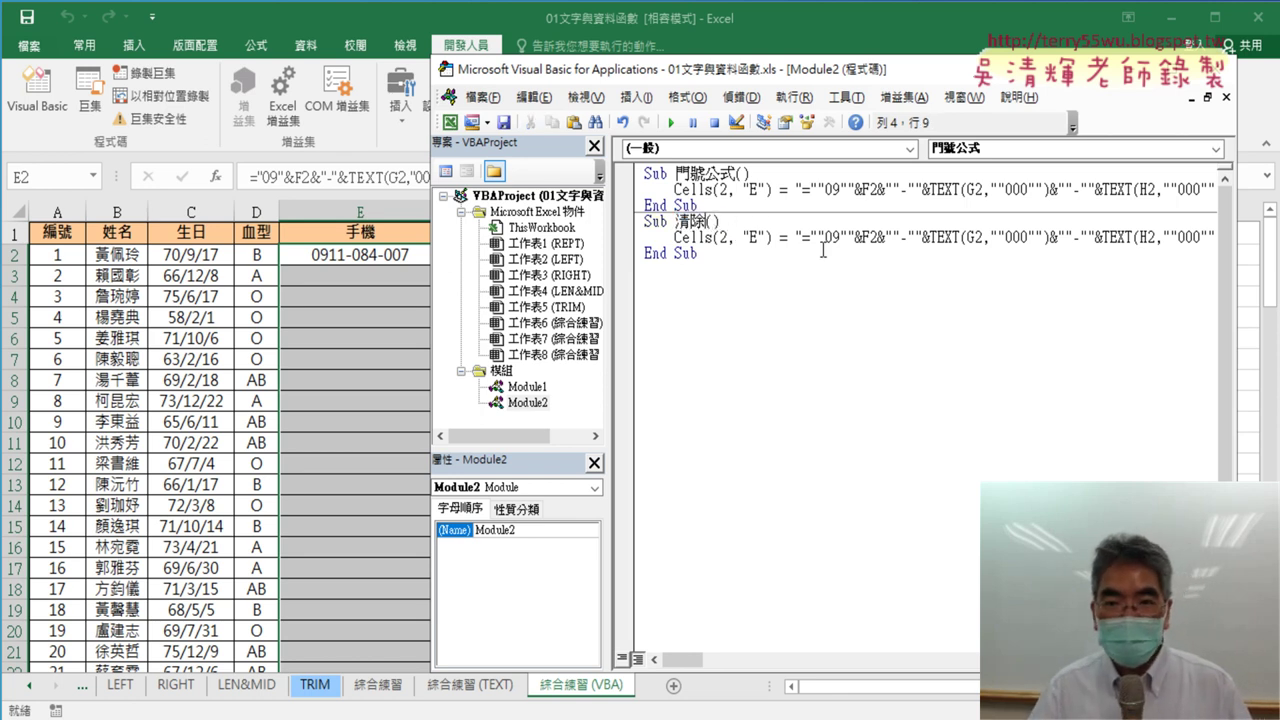
left_click(804, 238)
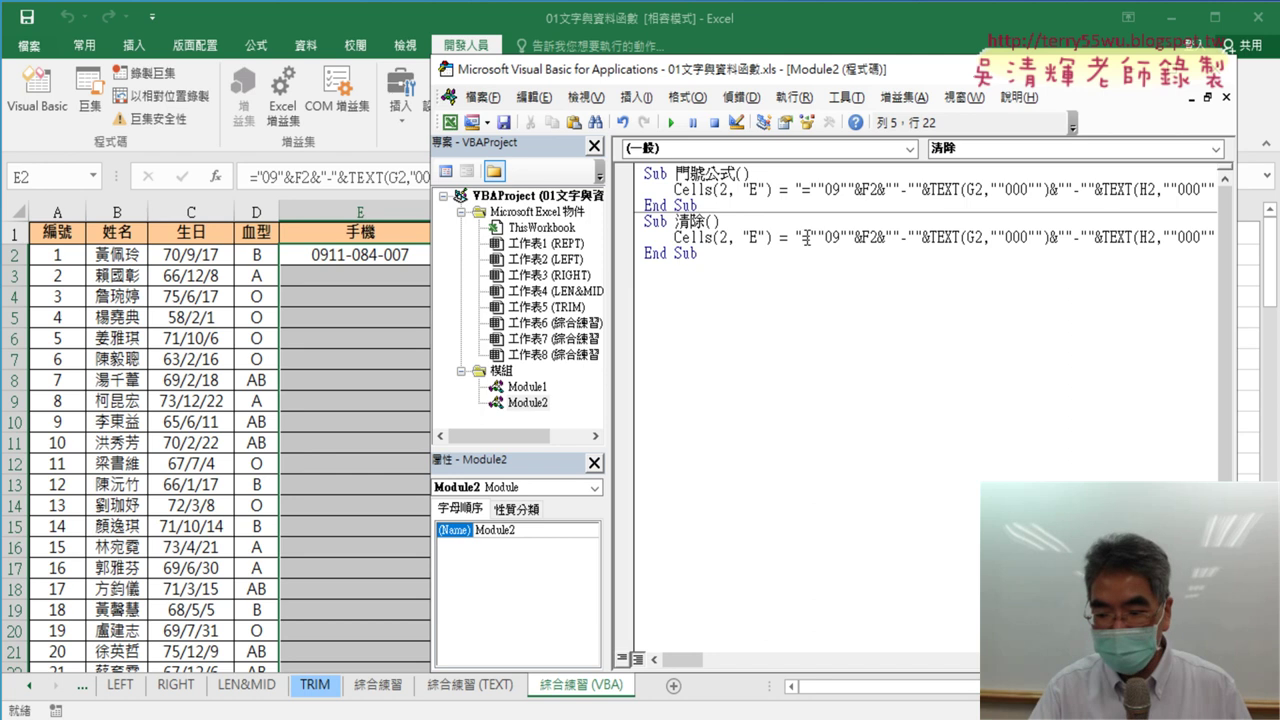
key("shift+End")
key("Delete")
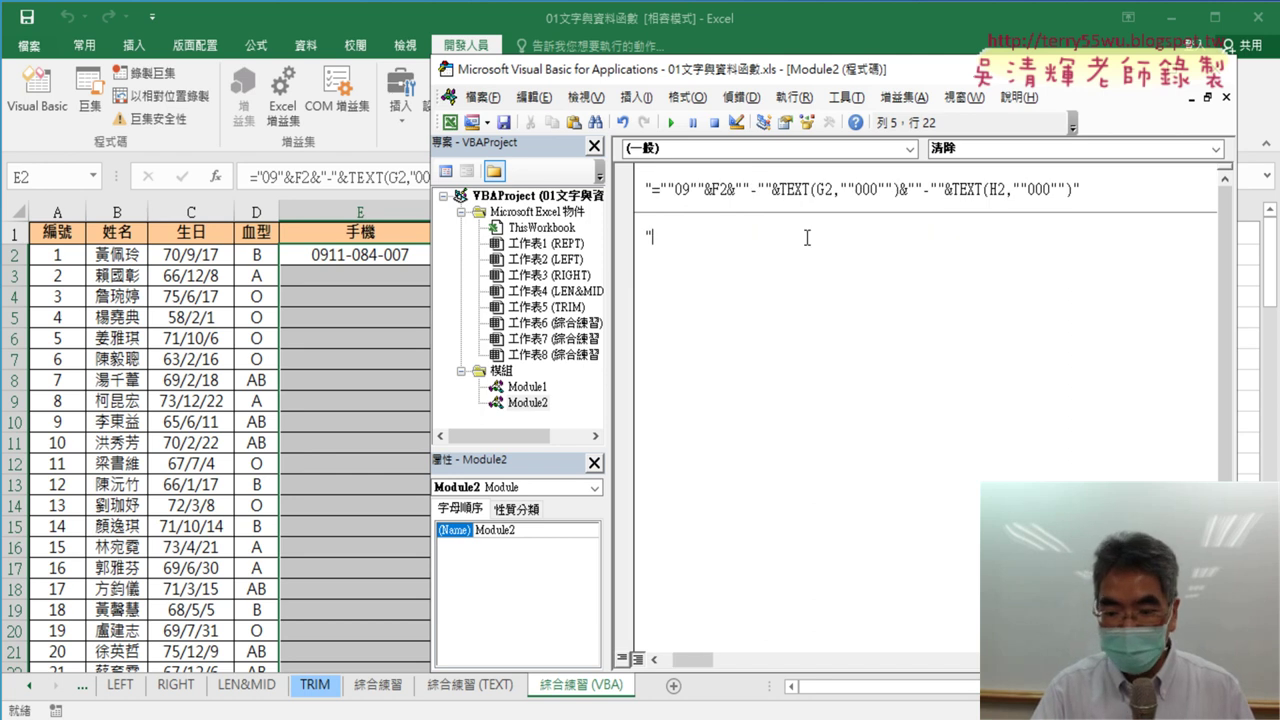
type("\"")
- Highlight the Cells(2, "E") target and the empty string in the 清除 macro
left_click(757, 237)
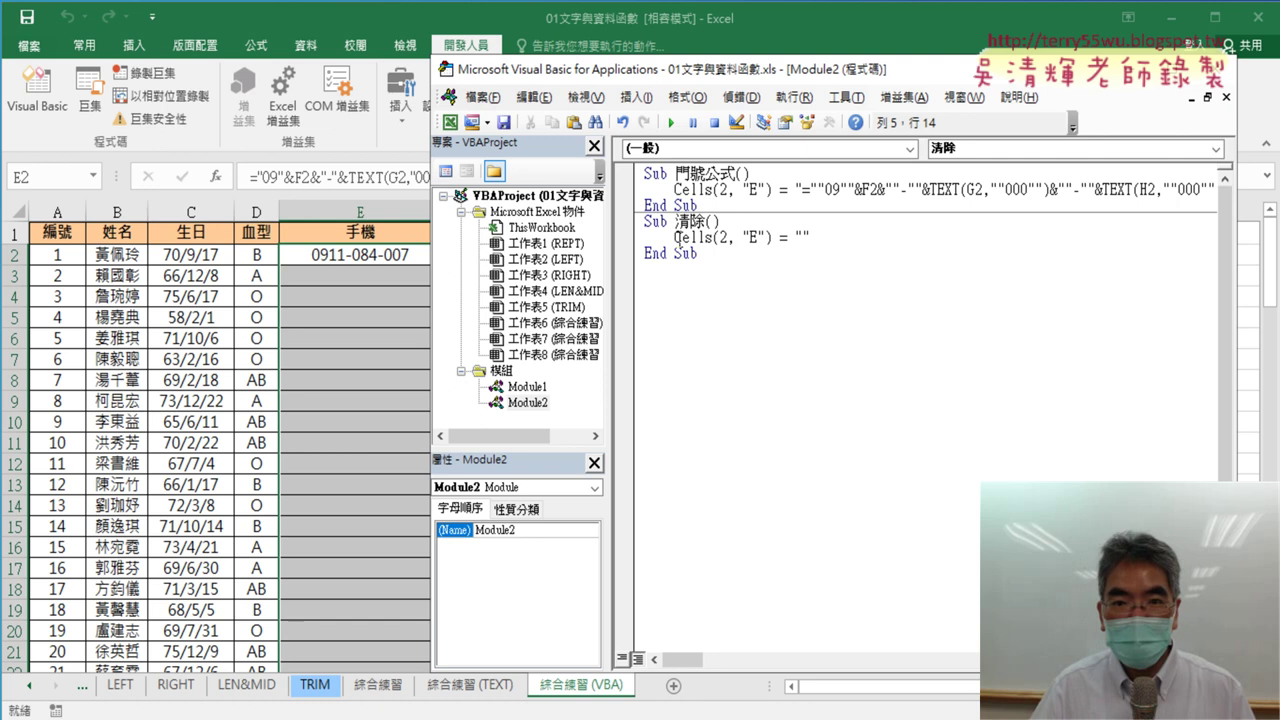
left_click_drag(676, 238, 759, 238)
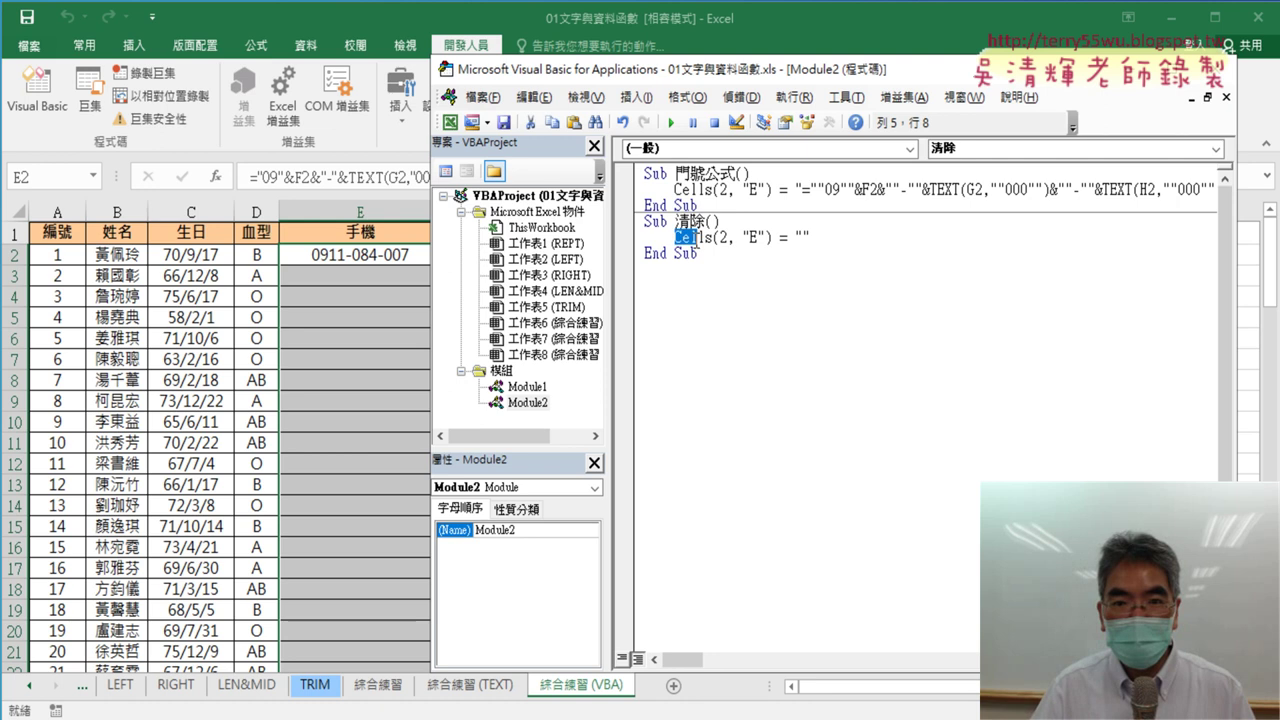
double_click(802, 236)
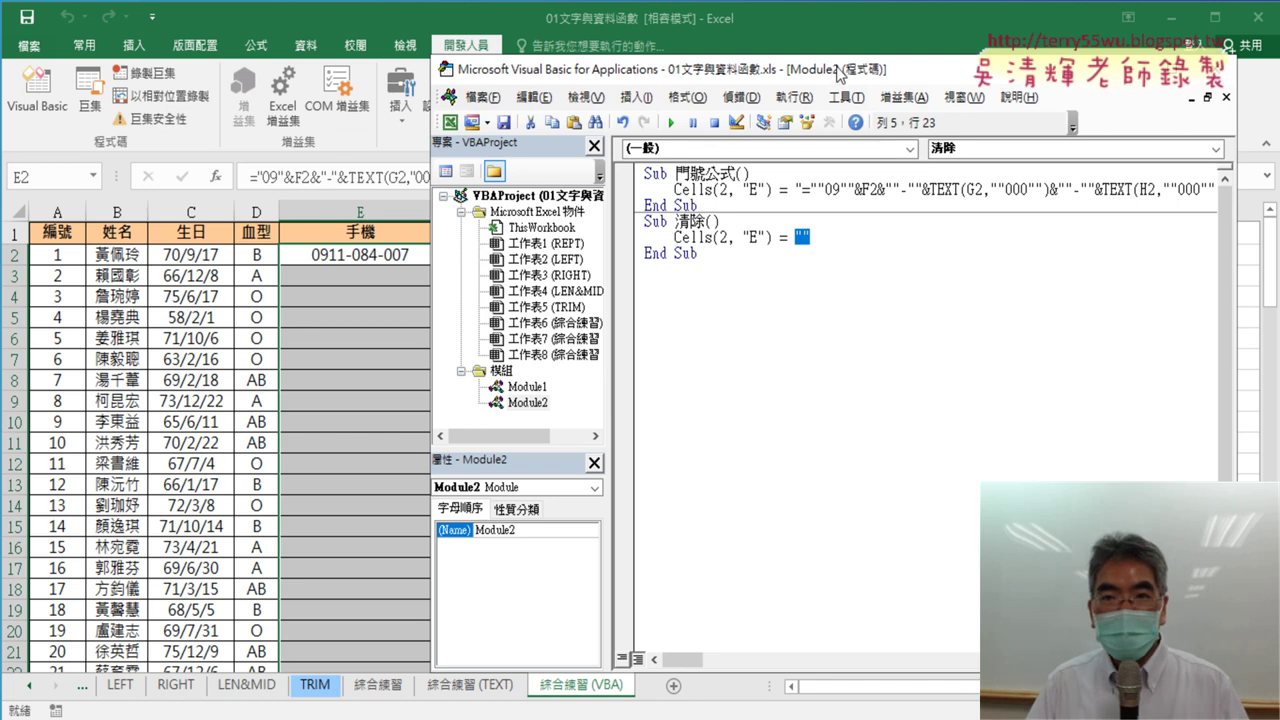
left_click_drag(838, 76, 907, 76)
left_click(787, 237)
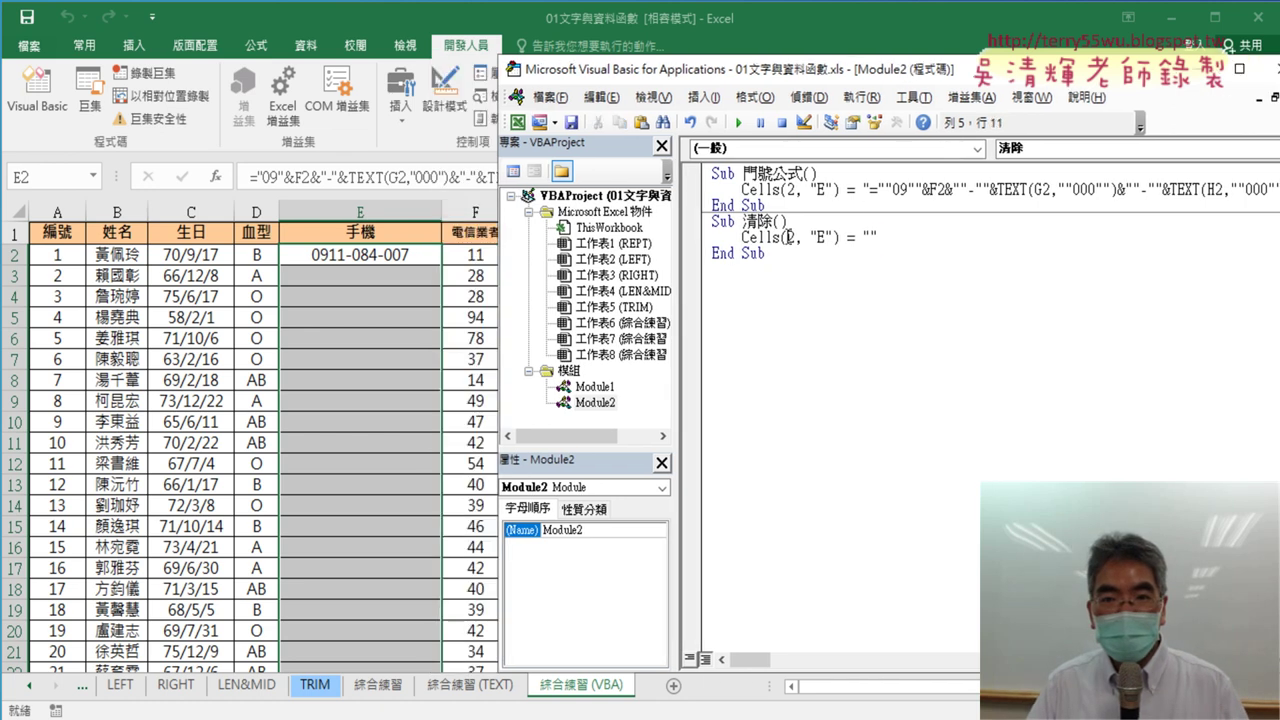
- Run 清除, then alternate 門號公式 and 清除 twice, ending with E2 empty
left_click(738, 122)
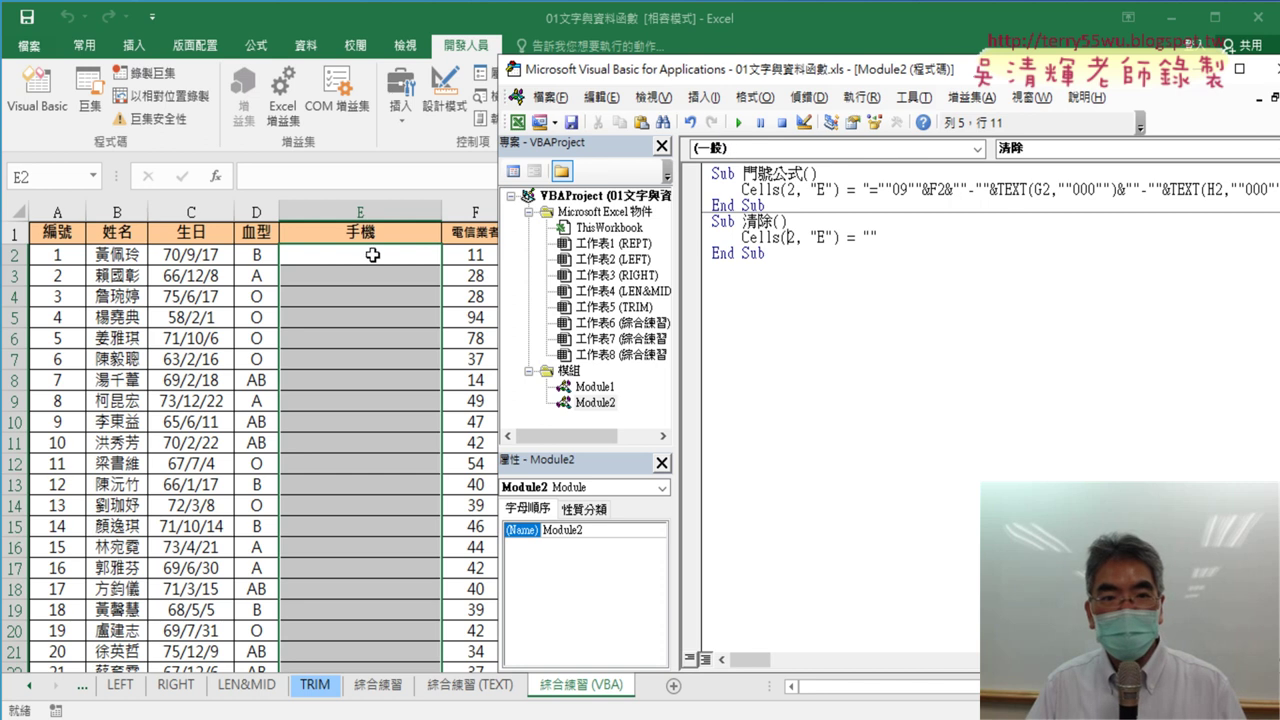
left_click(833, 189)
left_click(738, 122)
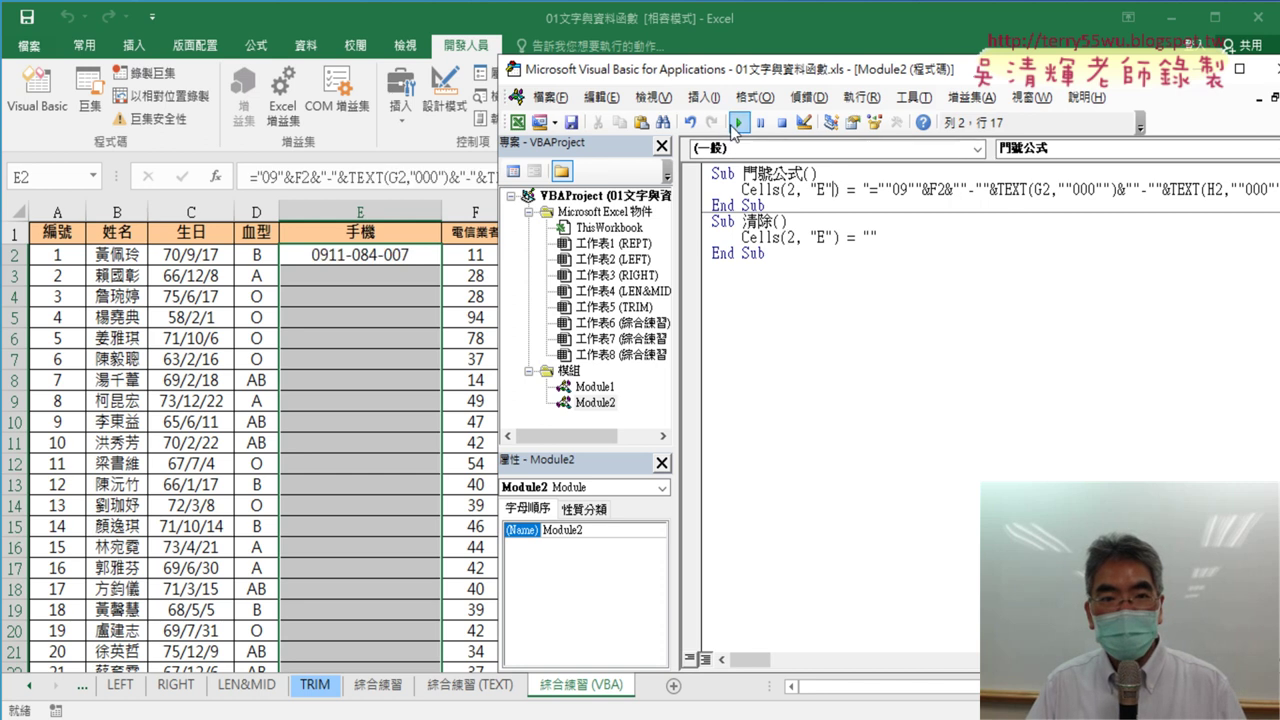
left_click(770, 237)
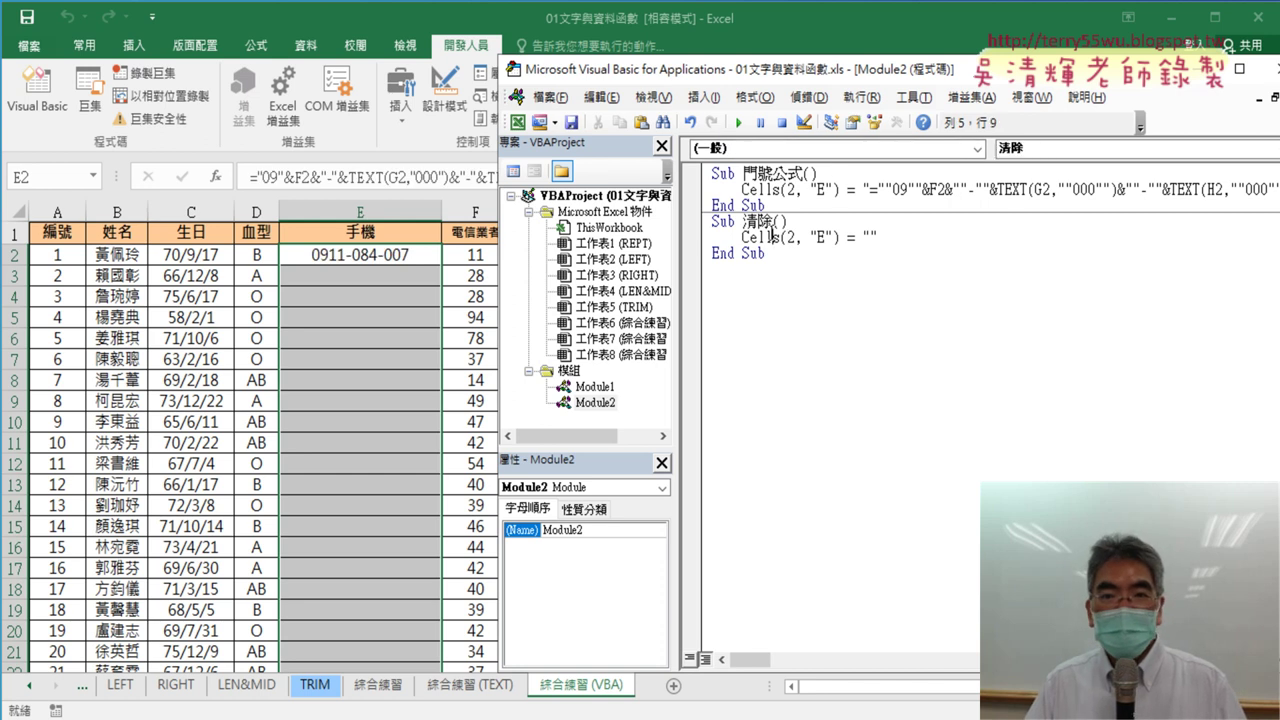
left_click(738, 122)
left_click(813, 190)
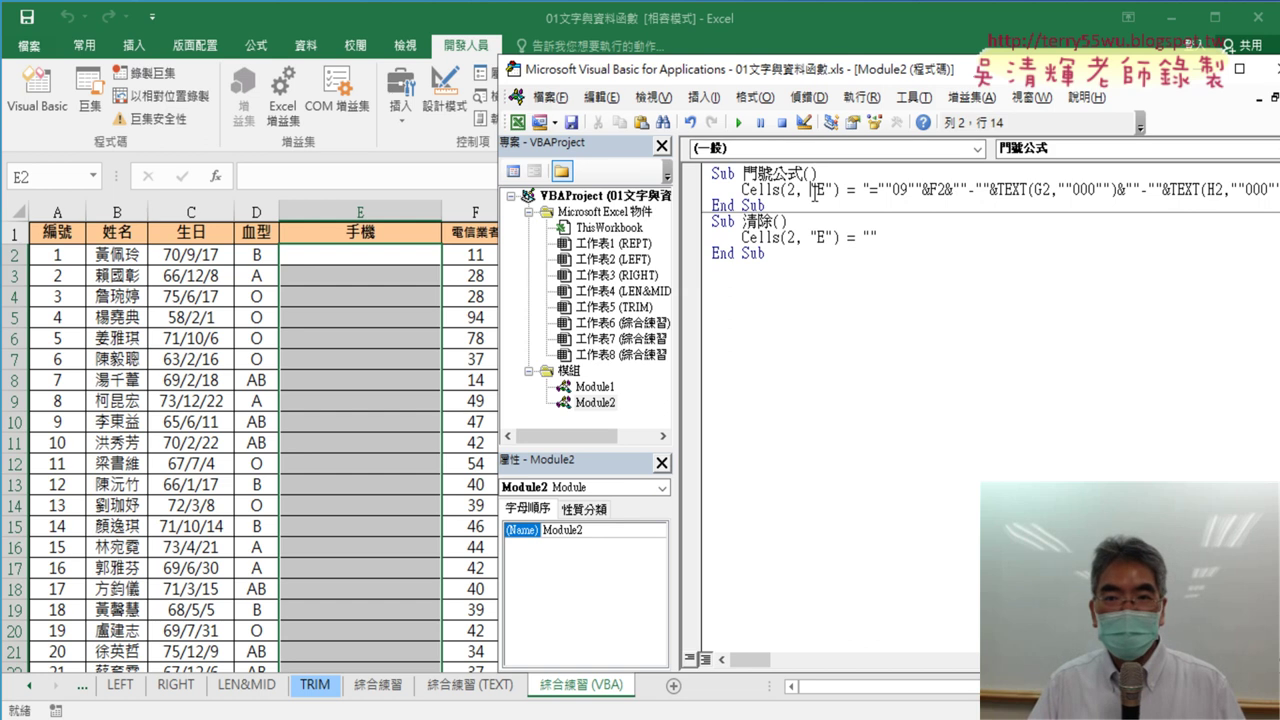
left_click(738, 122)
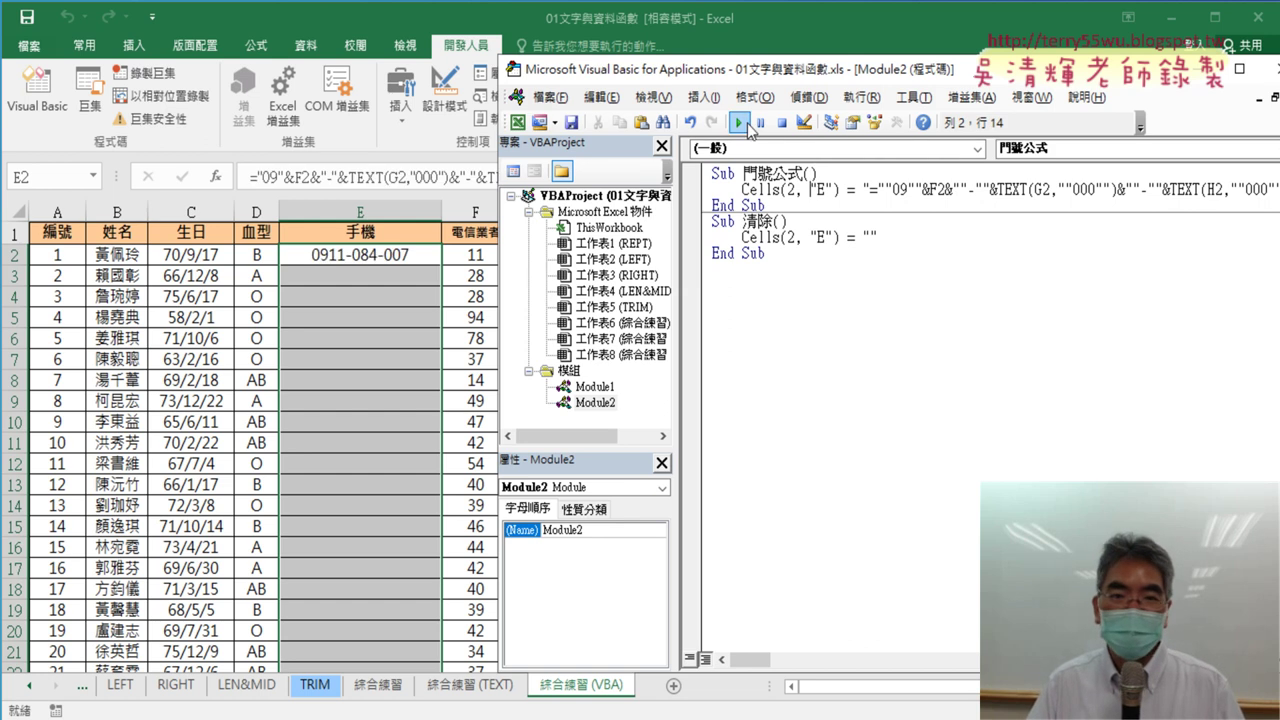
left_click(777, 237)
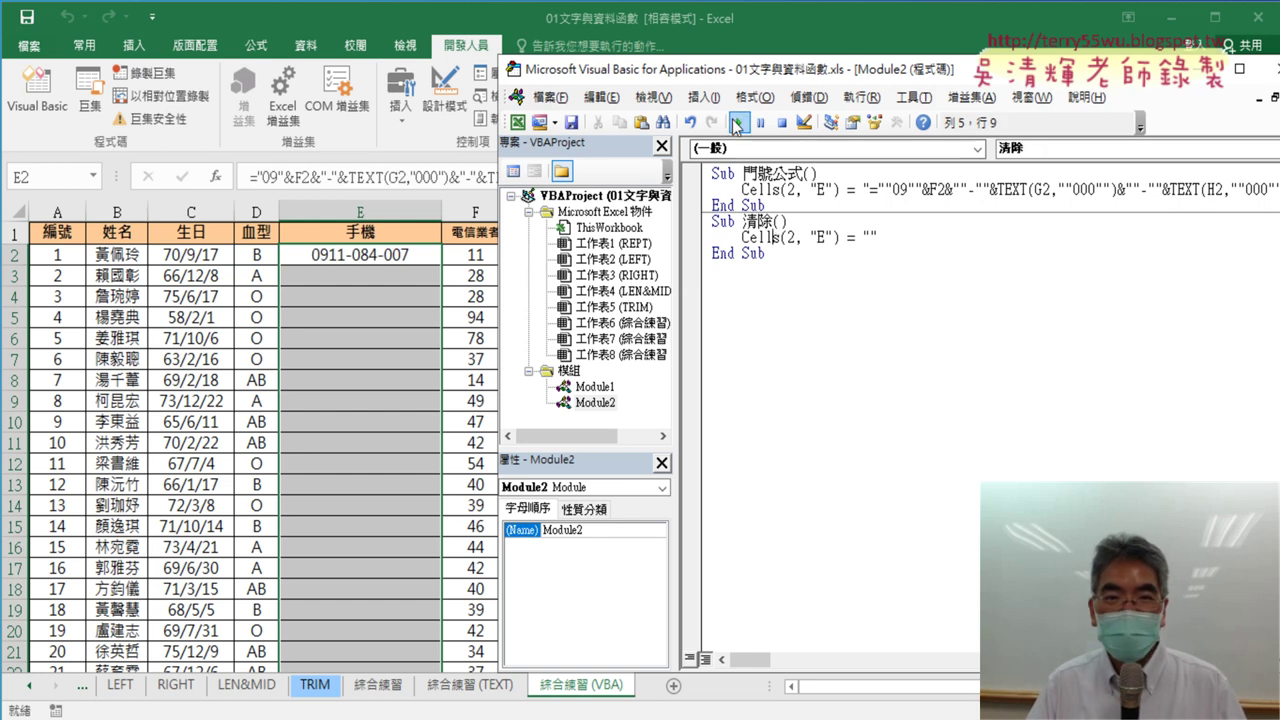
left_click(738, 122)
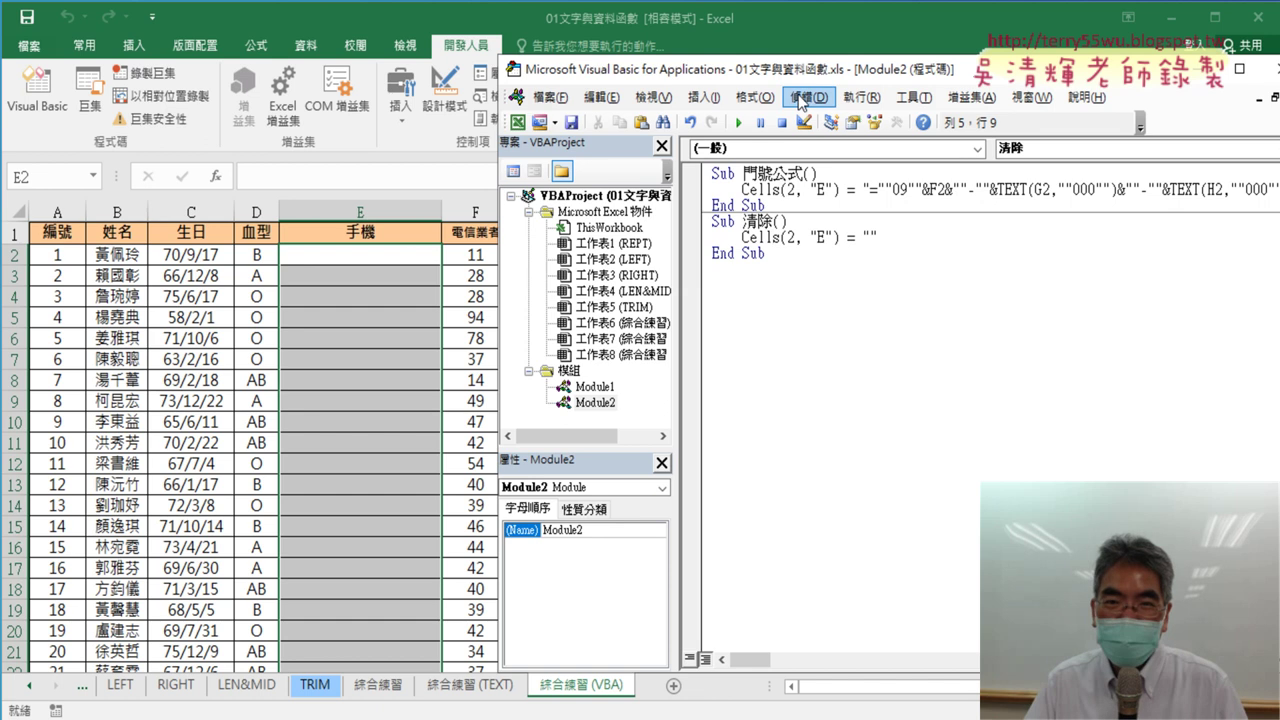
mouse_move(820, 75)
left_mouse_down()
mouse_move(700, 75)
mouse_move(680, 68)
mouse_move(690, 61)
left_mouse_up()
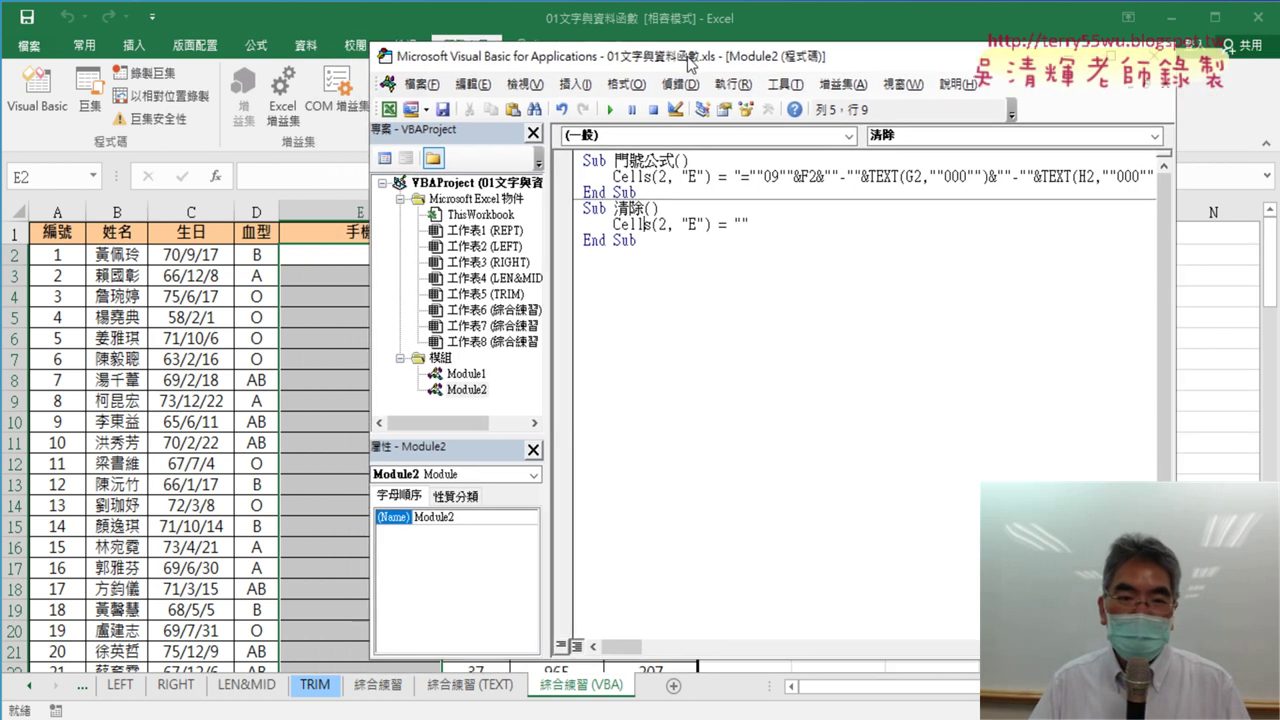
- Bring up Insert > Module on the project tree, then dismiss it without adding a module
left_click(470, 390)
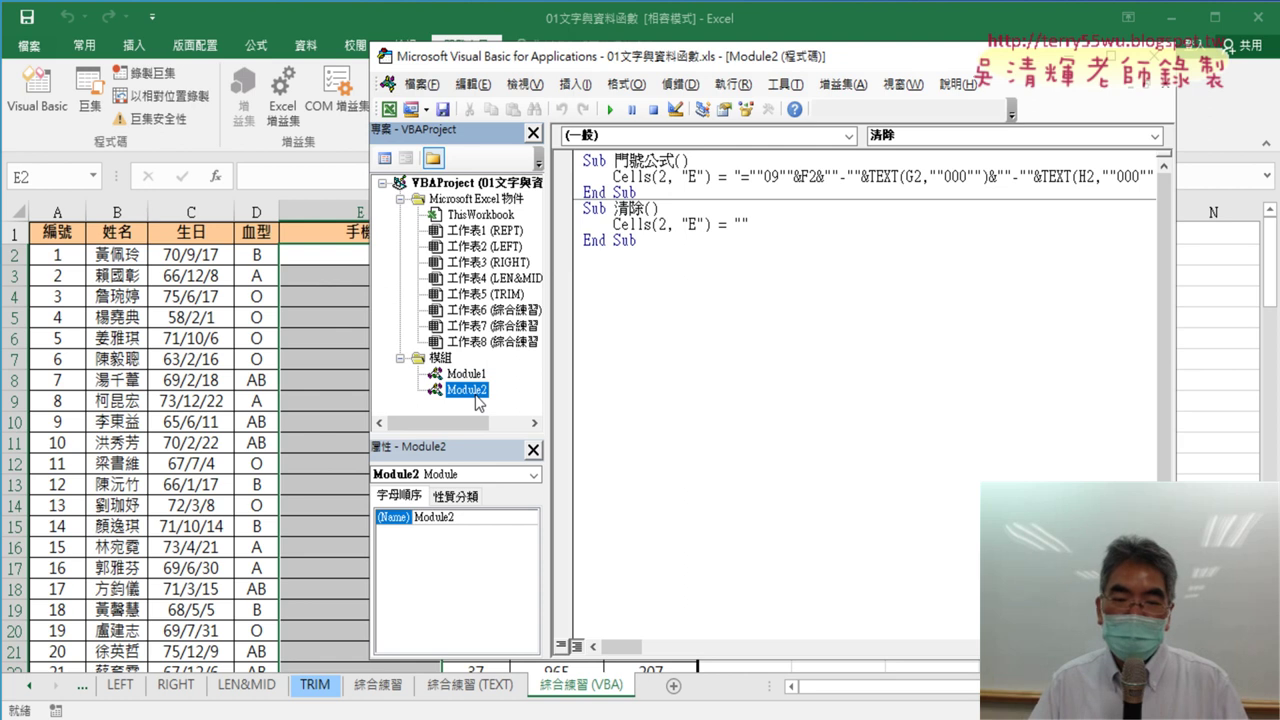
right_click(483, 312)
mouse_move(565, 388)
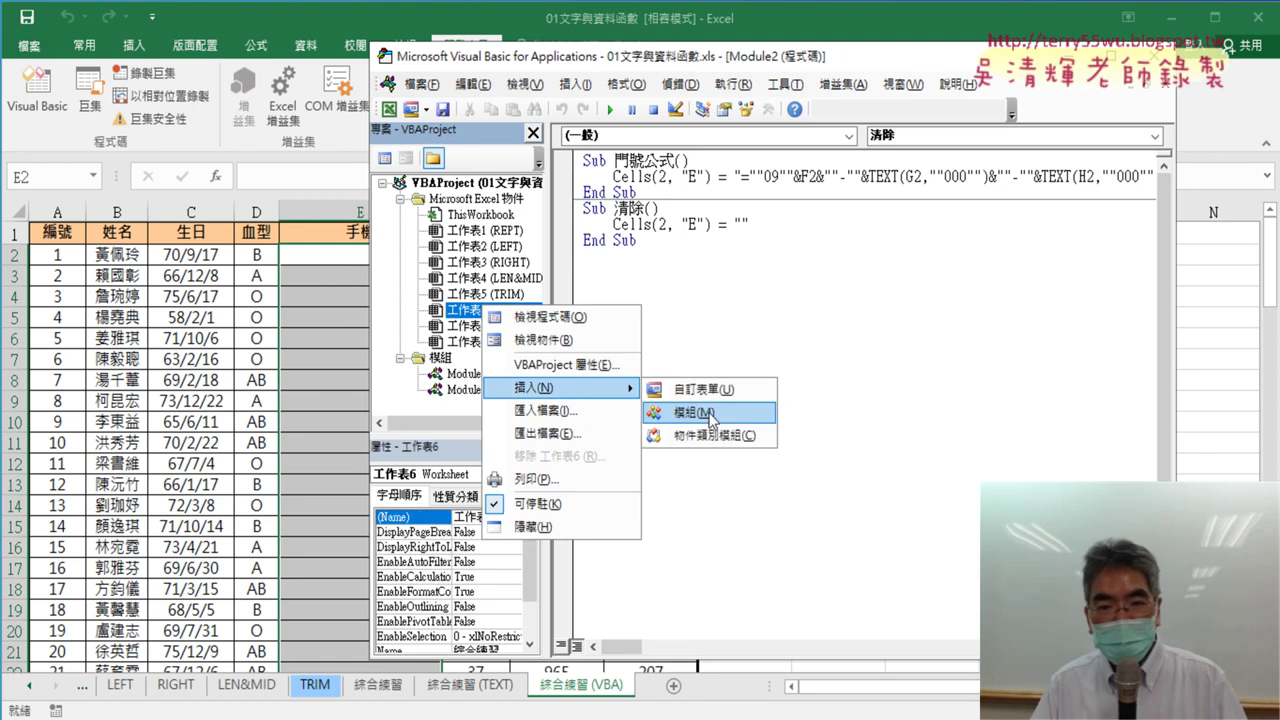
key("Escape")
key("Escape")
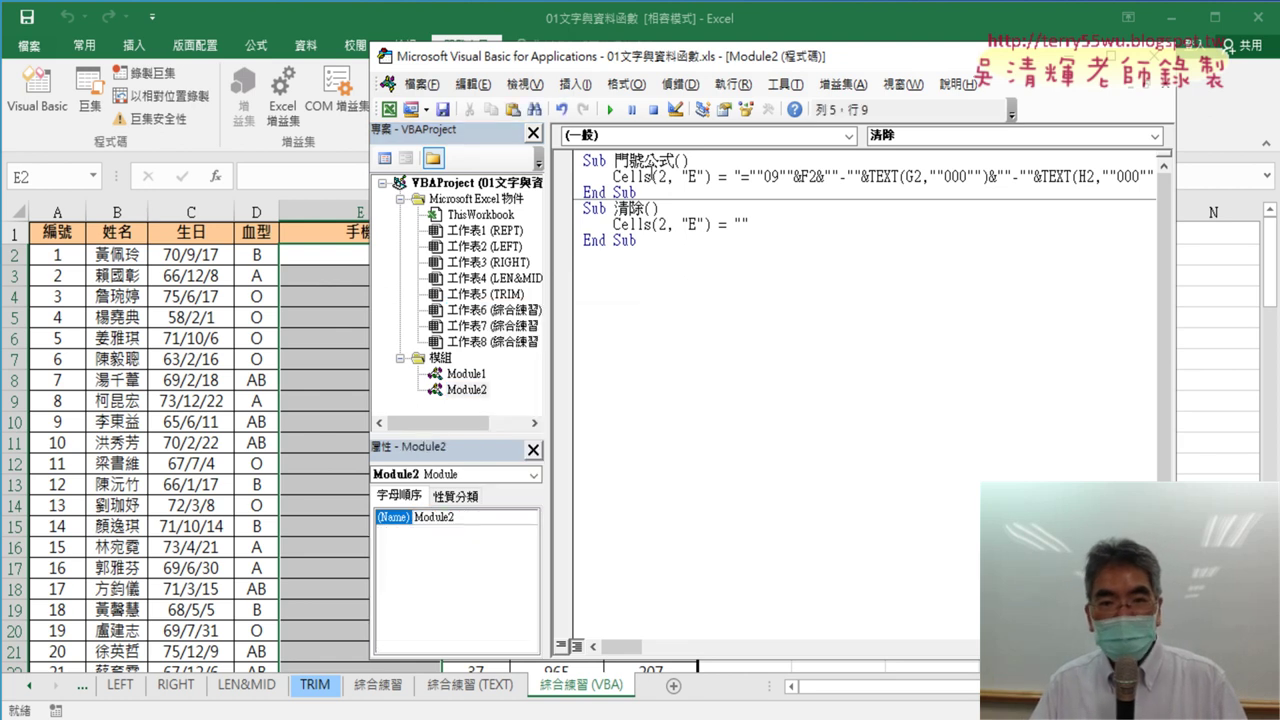
- Highlight 門號公式's Cells(2, "E") target and switch to the Google Docs lesson notes
left_click(583, 160)
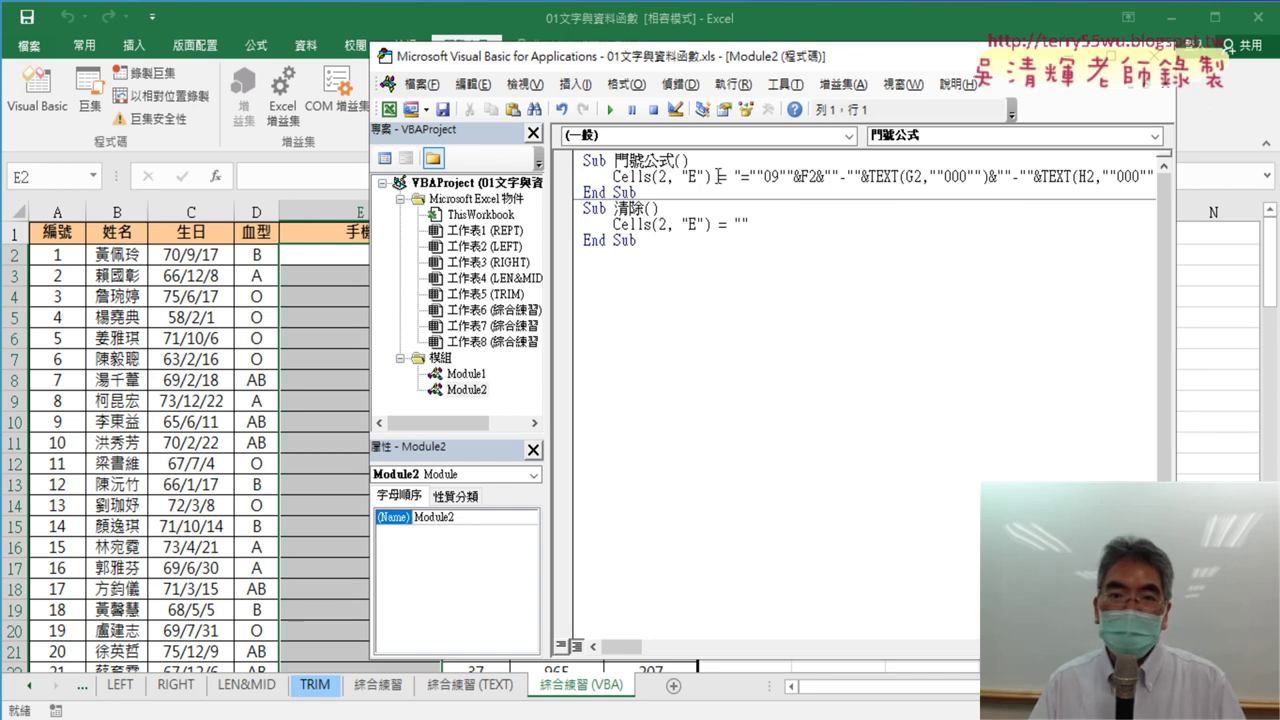
left_click_drag(716, 176, 621, 176)
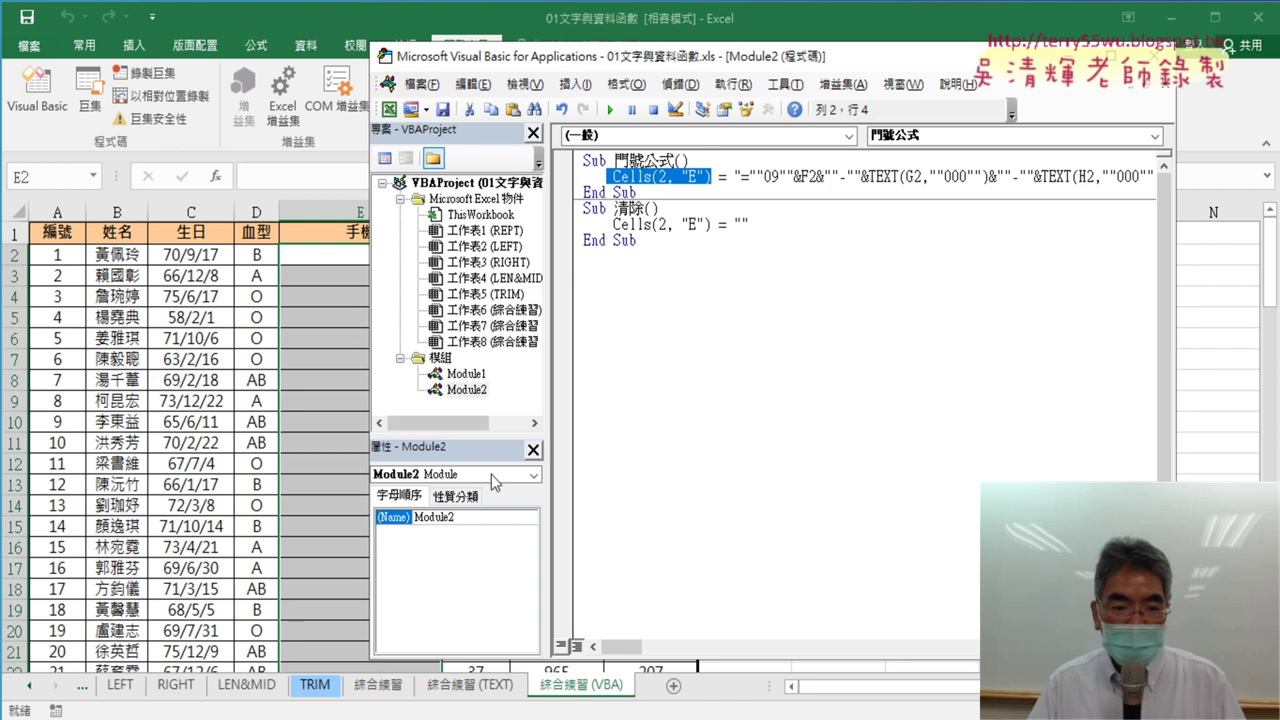
mouse_move(205, 712)
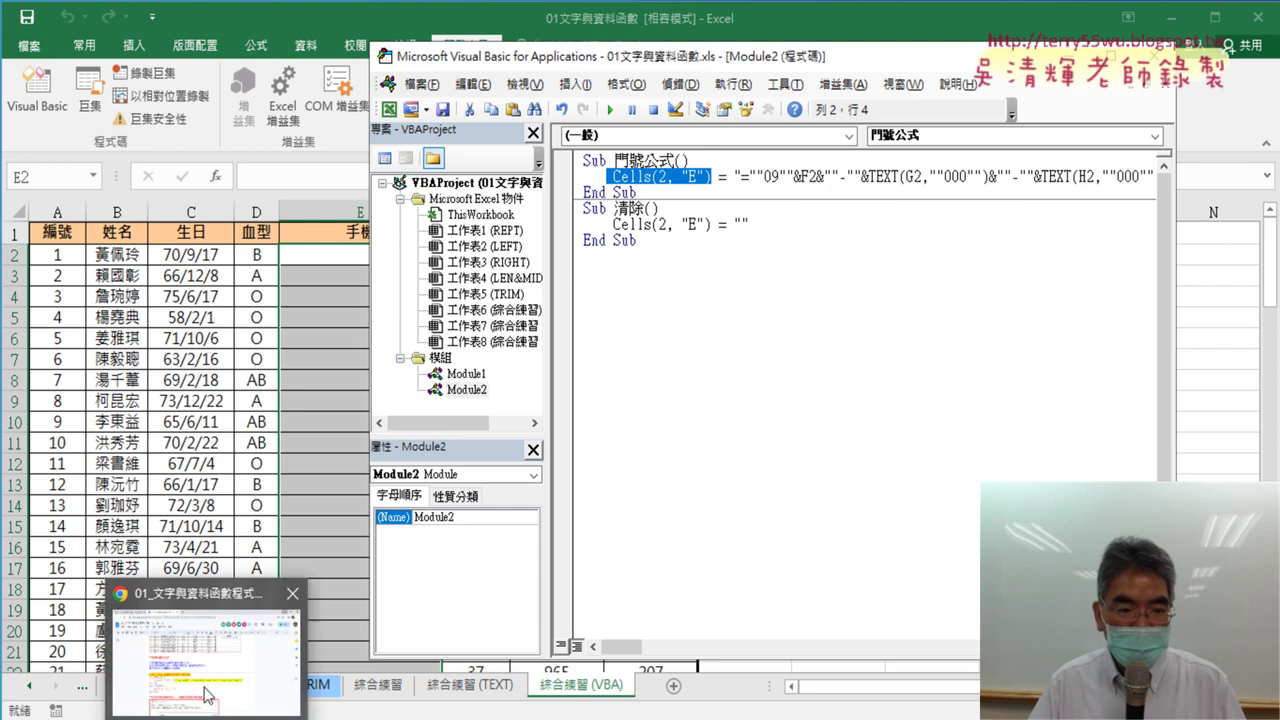
left_click(206, 645)
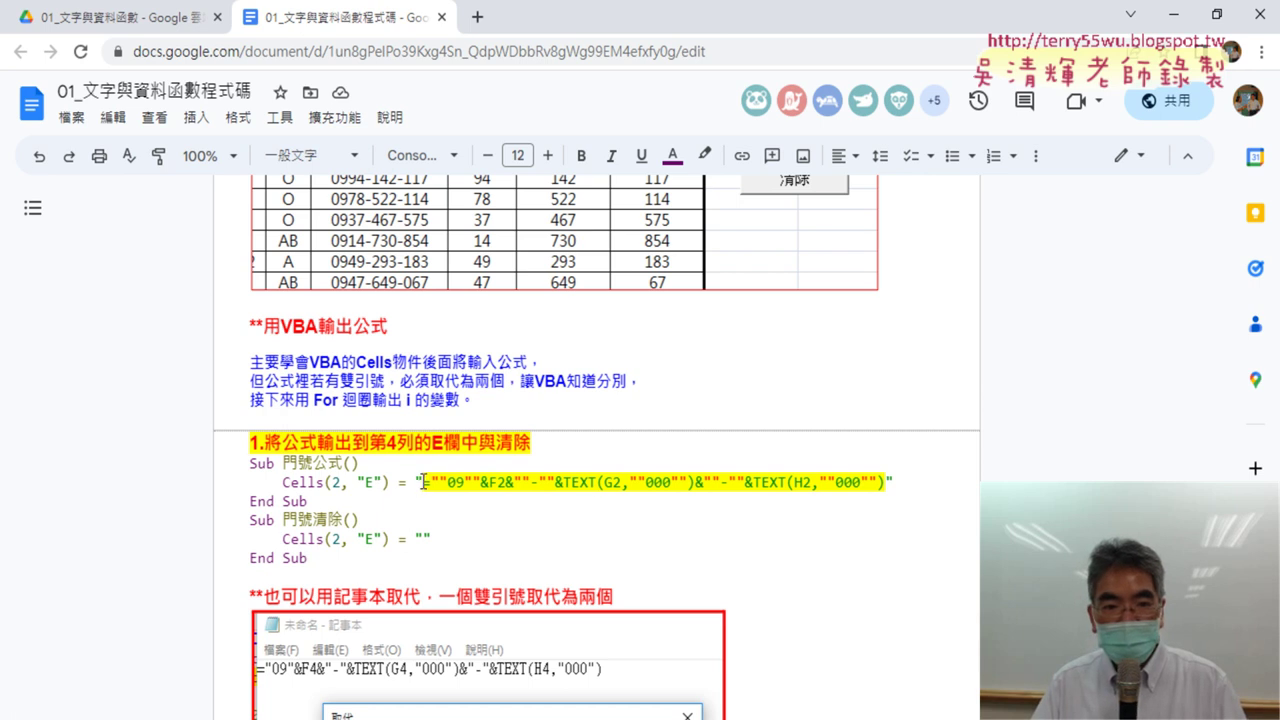
left_click_drag(423, 482, 877, 484)
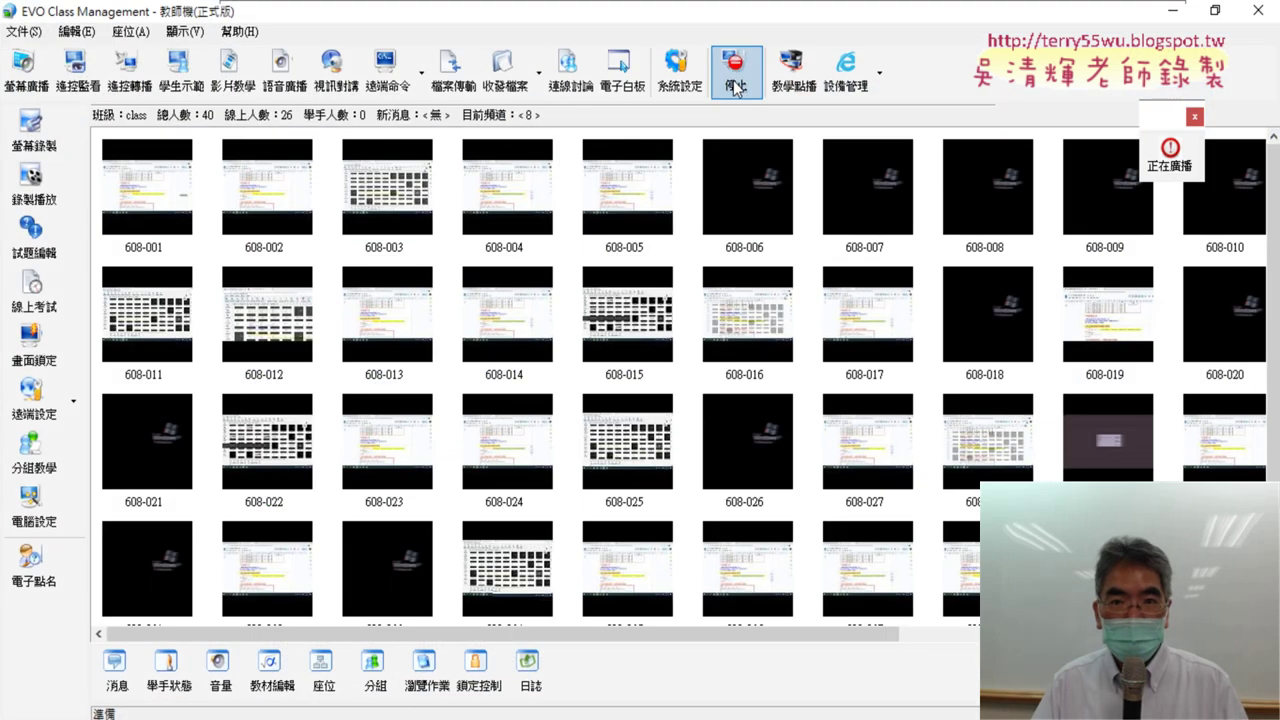
- End the screen broadcast with the 停止 toolbar button
left_click(736, 82)
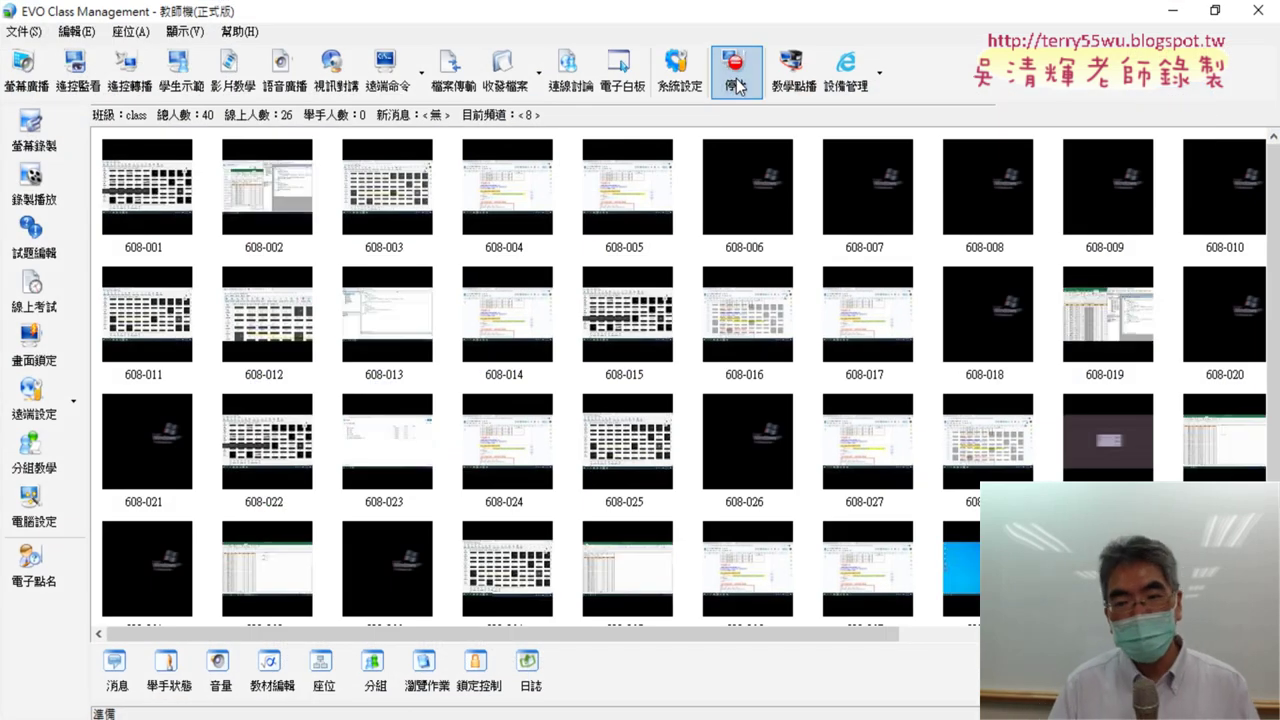